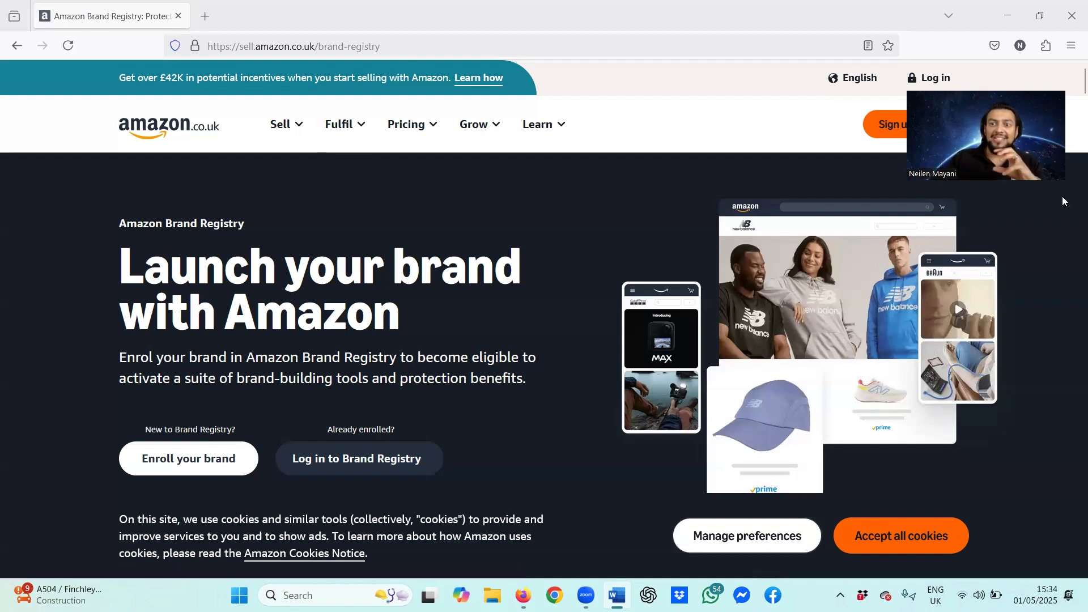
Step: Open the Seller Central sign-in page and focus the email or mobile phone field
click(929, 80)
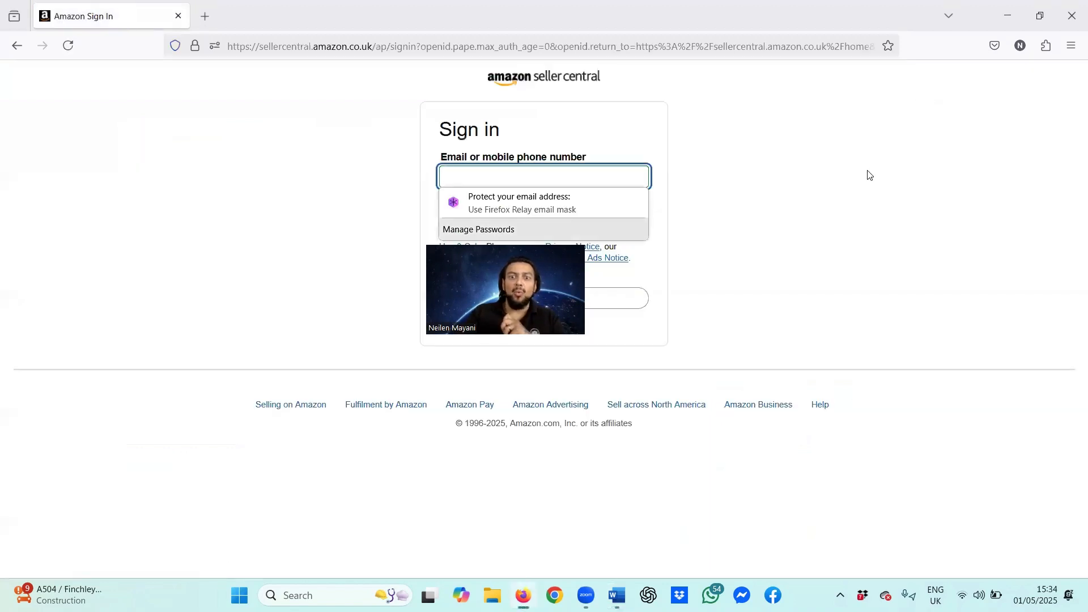
click(701, 177)
click(538, 174)
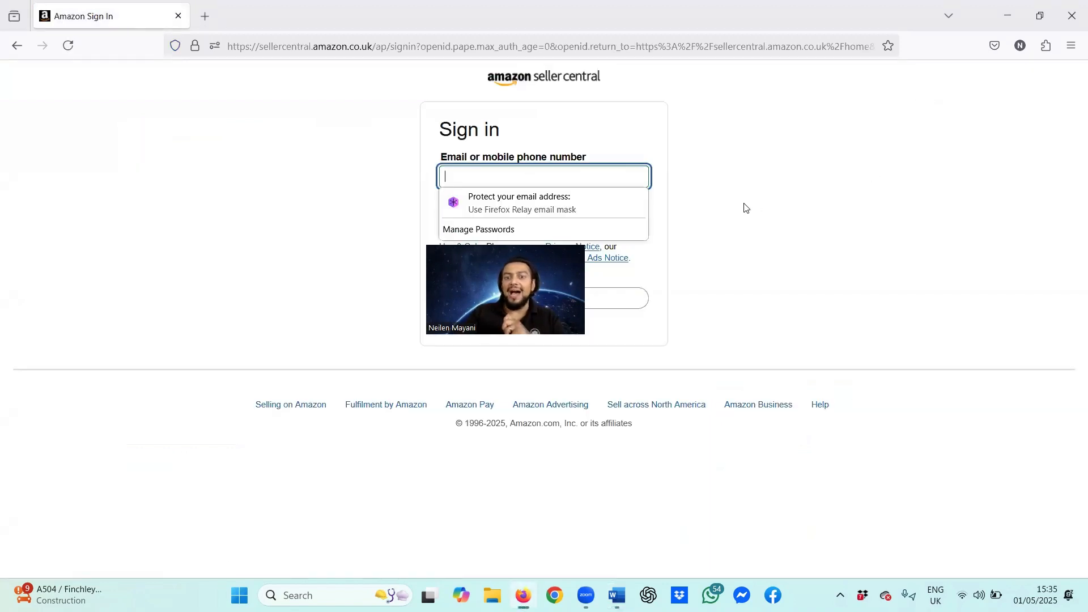
click(736, 219)
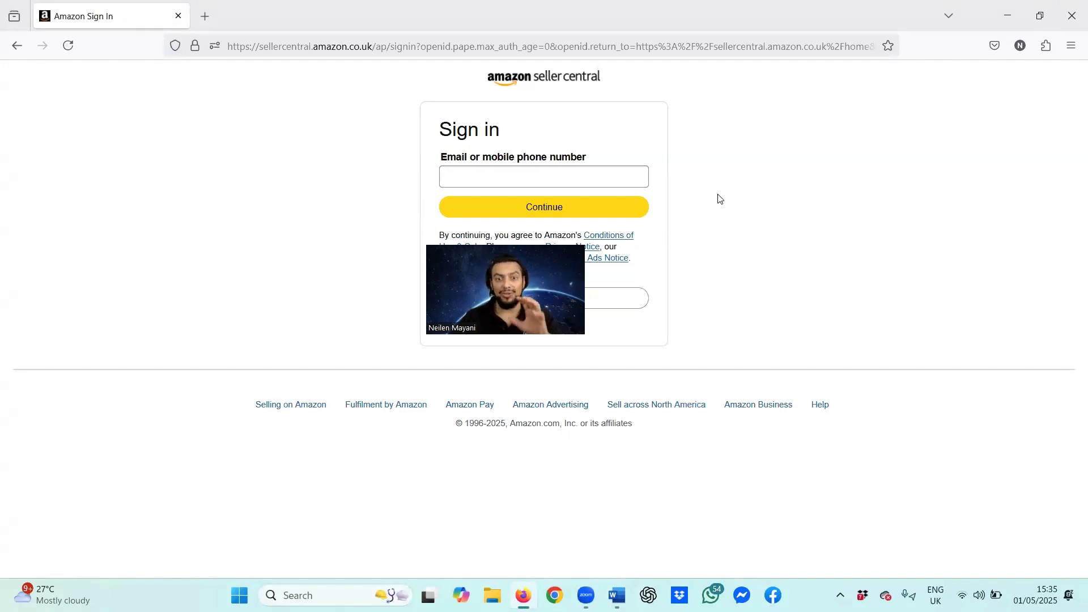
Step: In a new tab, search Google for 'gimp' and open the official gimp.org homepage
click(205, 16)
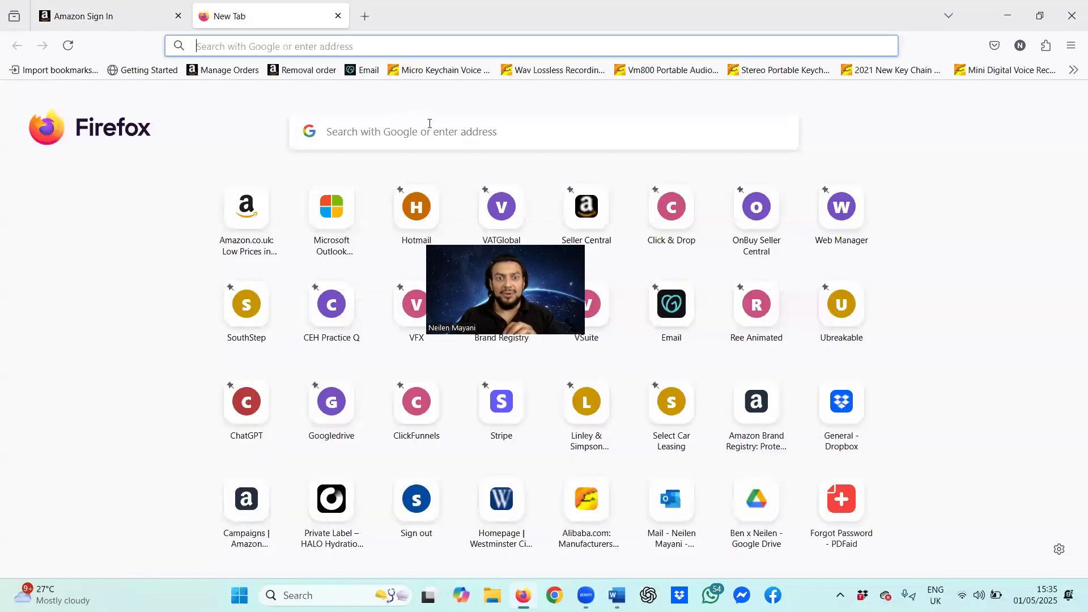
click(431, 125)
text(gimp)
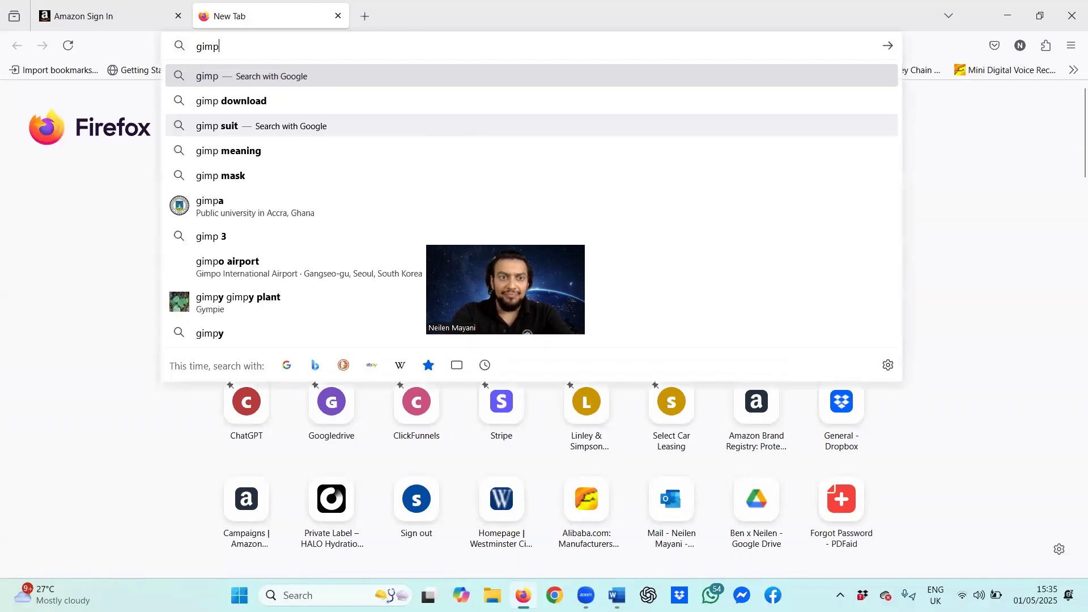
key(Return)
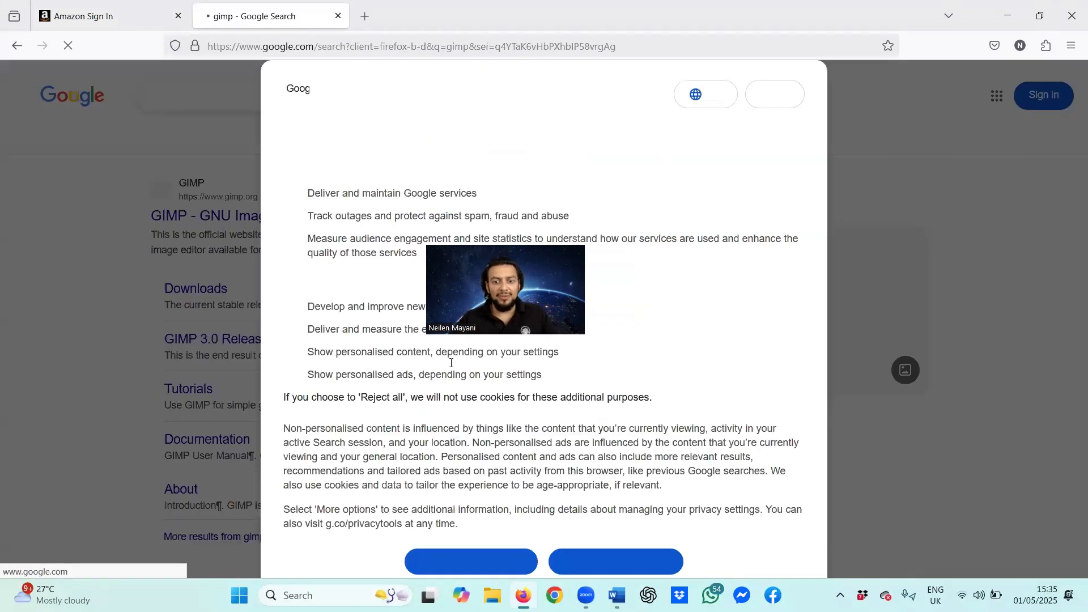
click(615, 558)
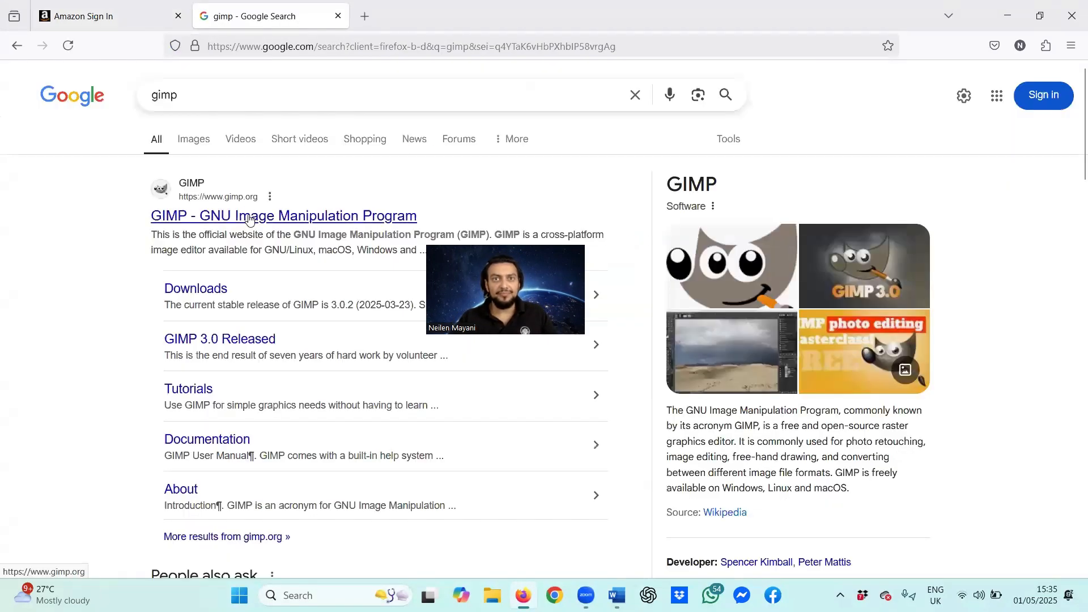
click(249, 217)
scroll(681, 295, down, 3)
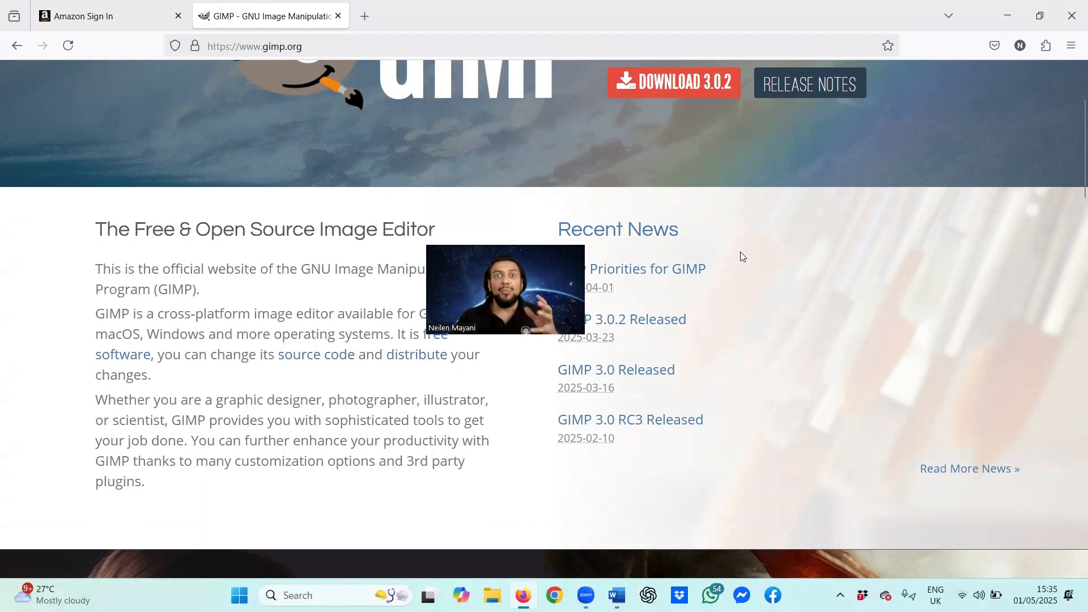
scroll(740, 246, up, 1)
scroll(742, 255, up, 2)
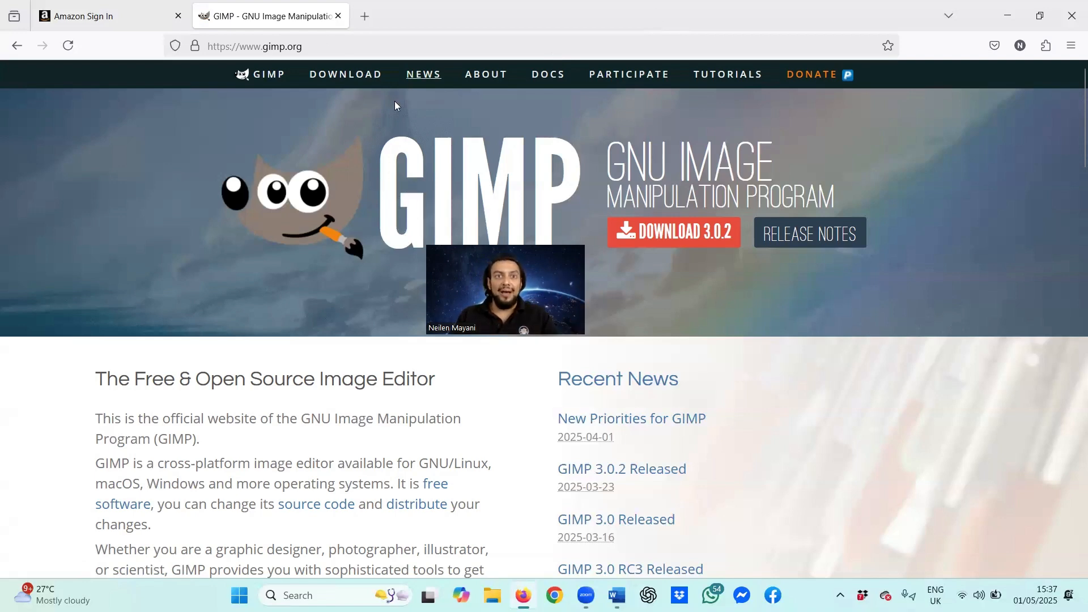
Step: Go to the gimp.org Downloads page and scroll to the Windows download buttons
click(357, 77)
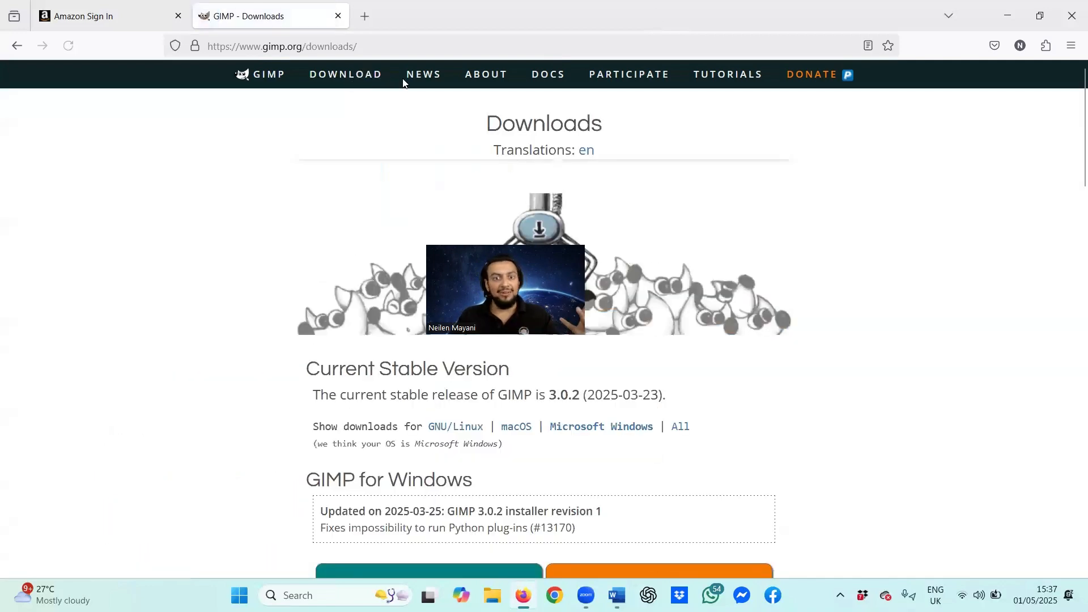
scroll(576, 229, down, 7)
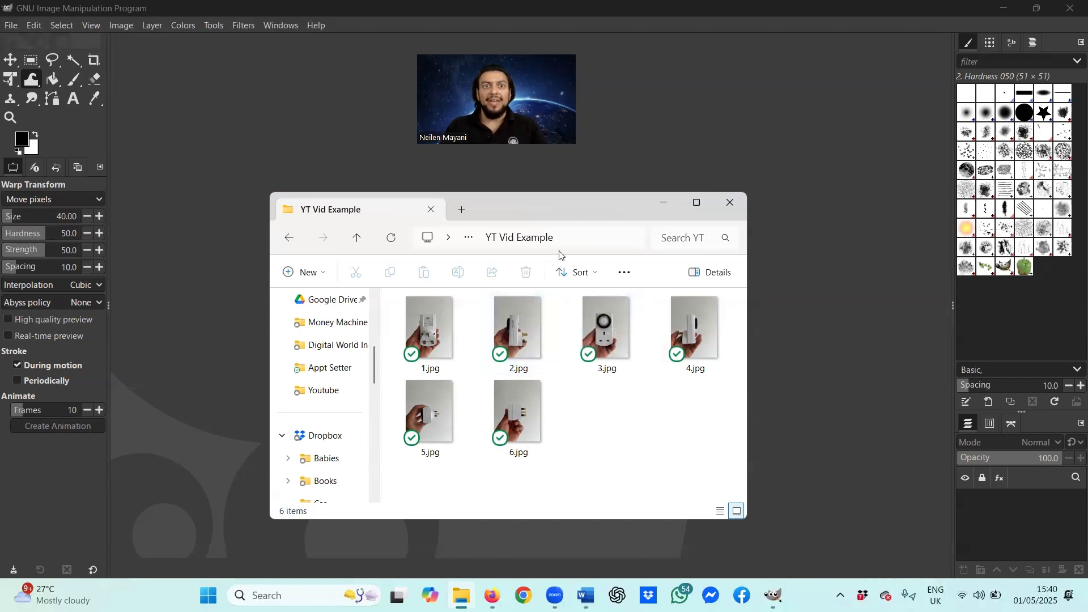
Step: Open 1.jpg from the YT Vid Example folder with GIMP
click(437, 321)
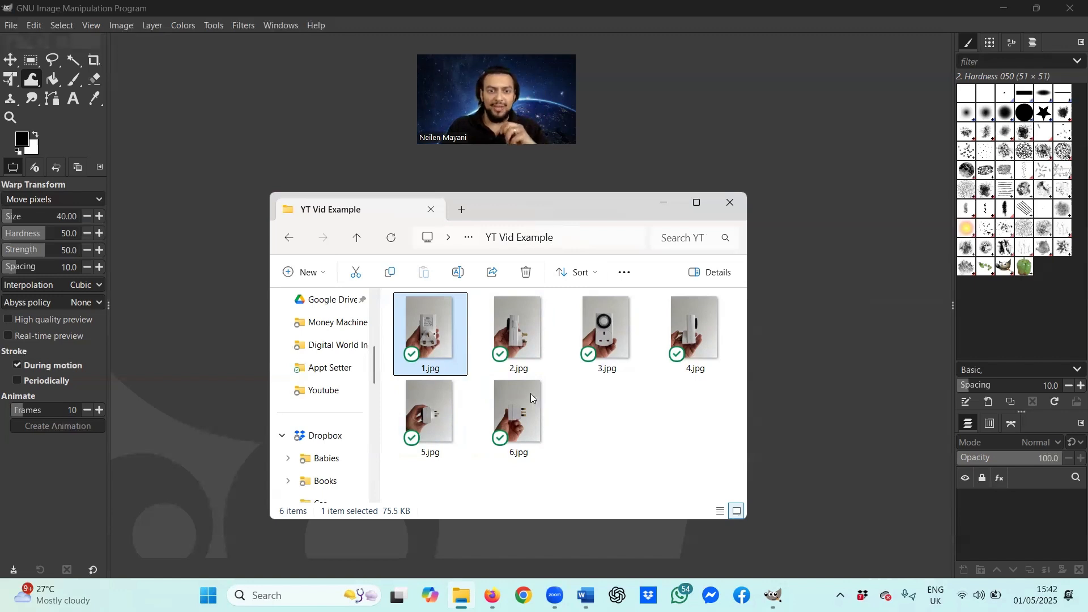
right_click(427, 332)
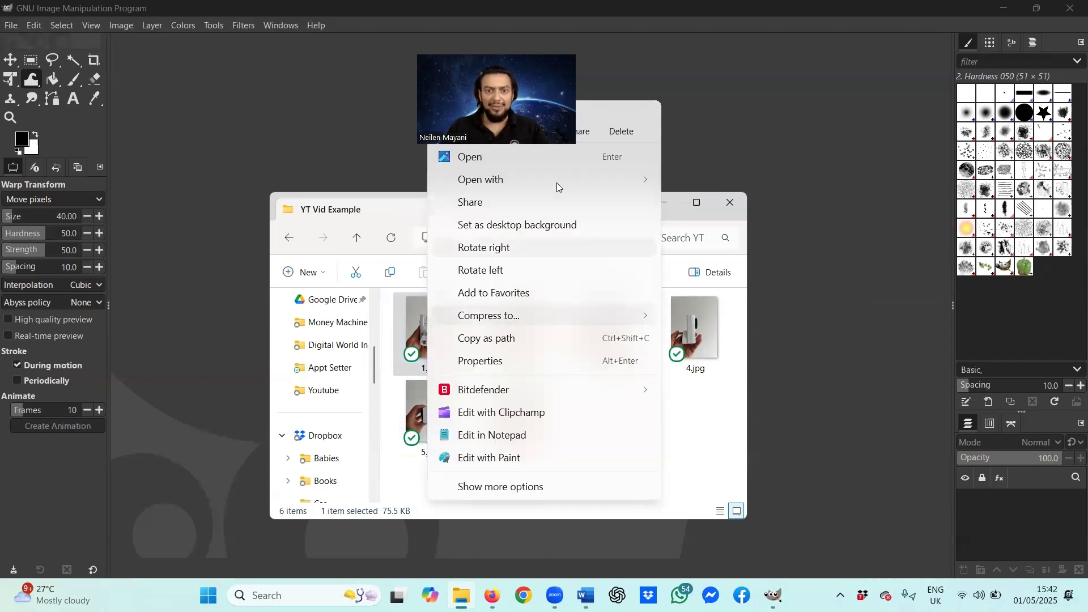
mouse_move(557, 180)
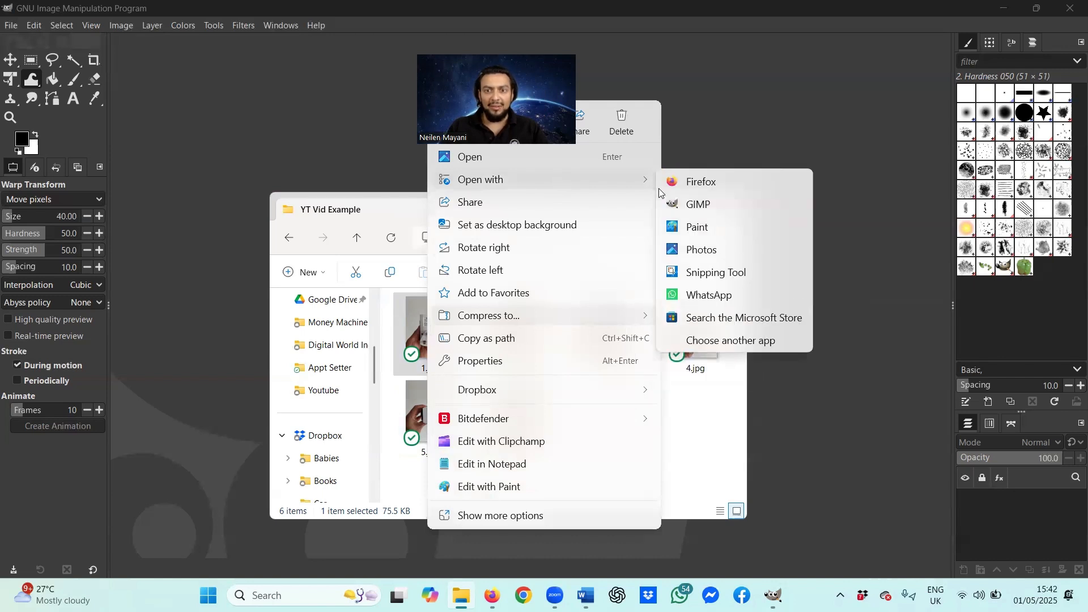
click(702, 208)
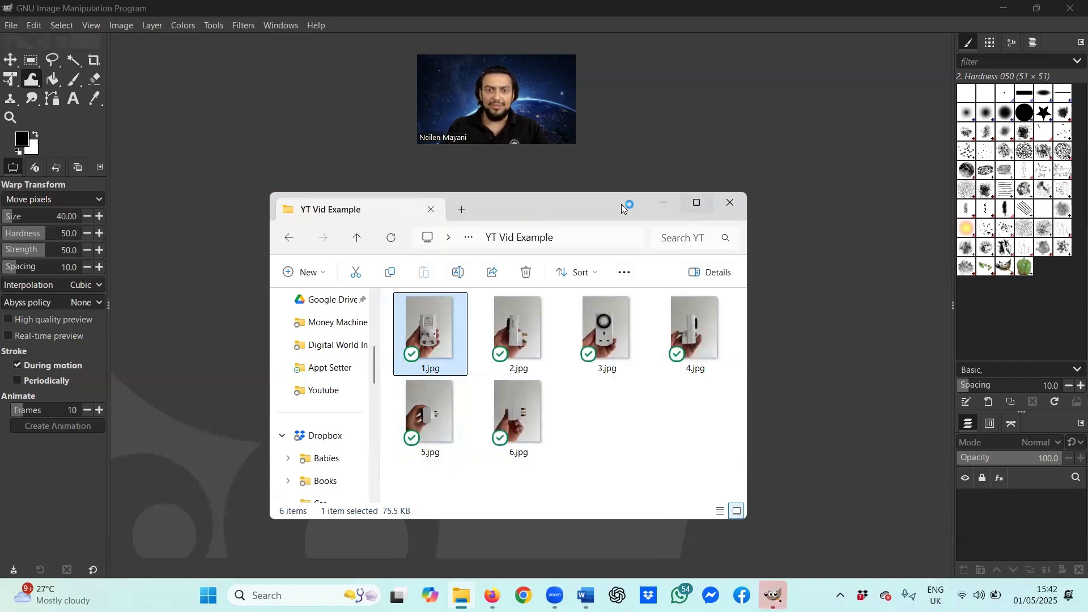
drag(621, 204, 974, 266)
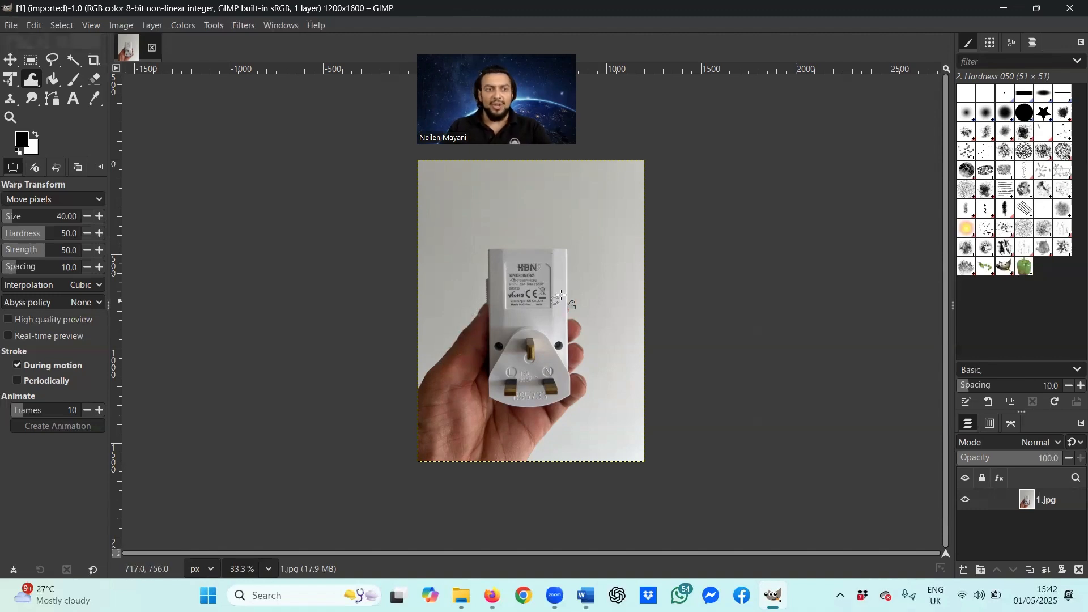
Step: Zoom the canvas from 33.3% to about 204% on the HBN label
scroll(576, 317, up, 5)
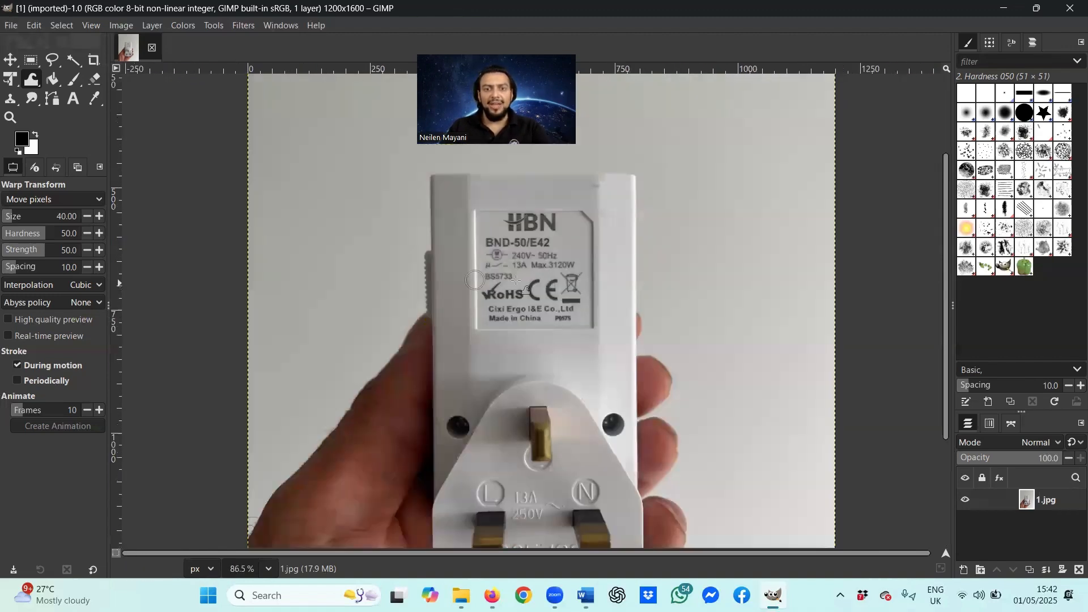
scroll(578, 293, up, 3)
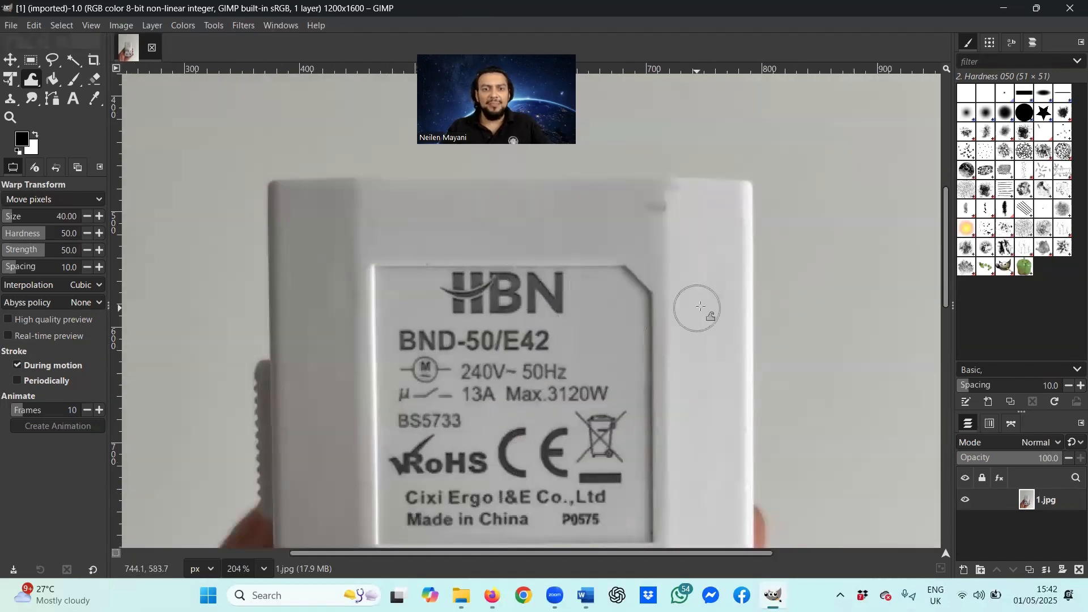
Step: Sample the label's grey and fill a rectangle over the HBN logo with it
click(32, 61)
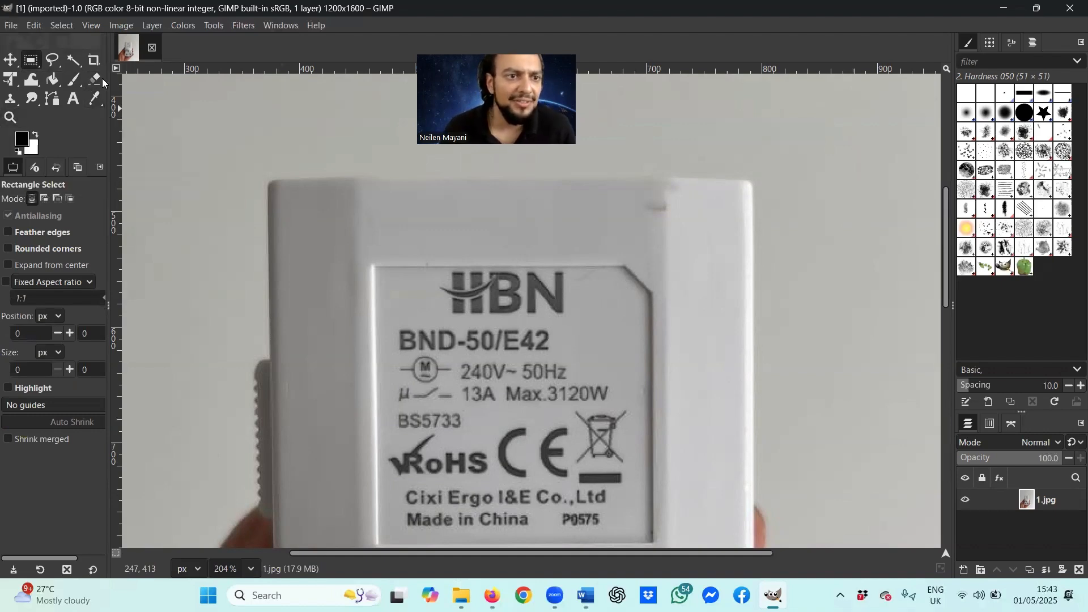
click(94, 99)
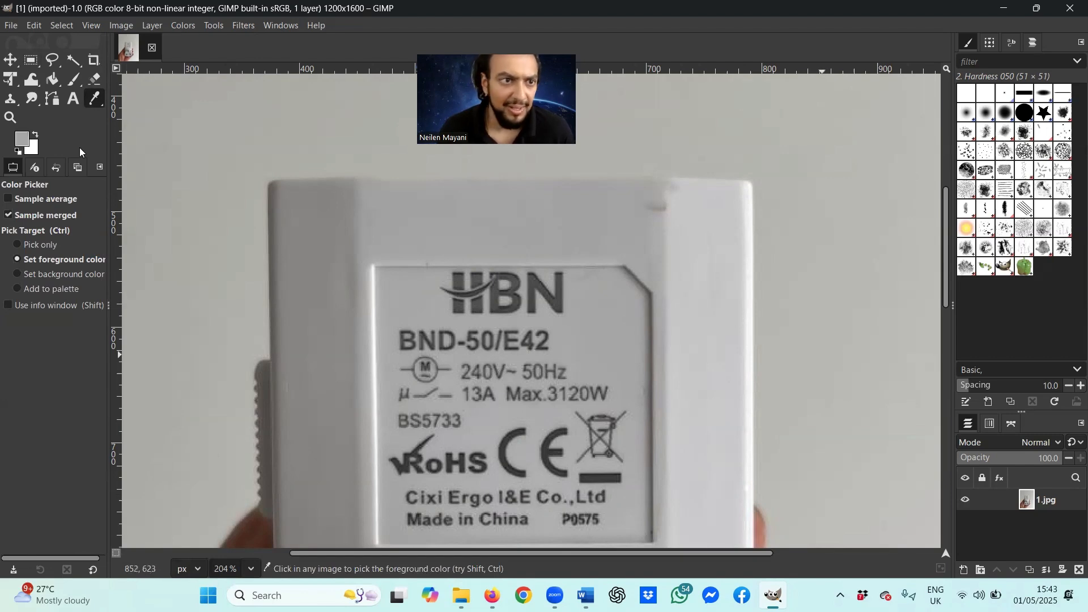
click(32, 60)
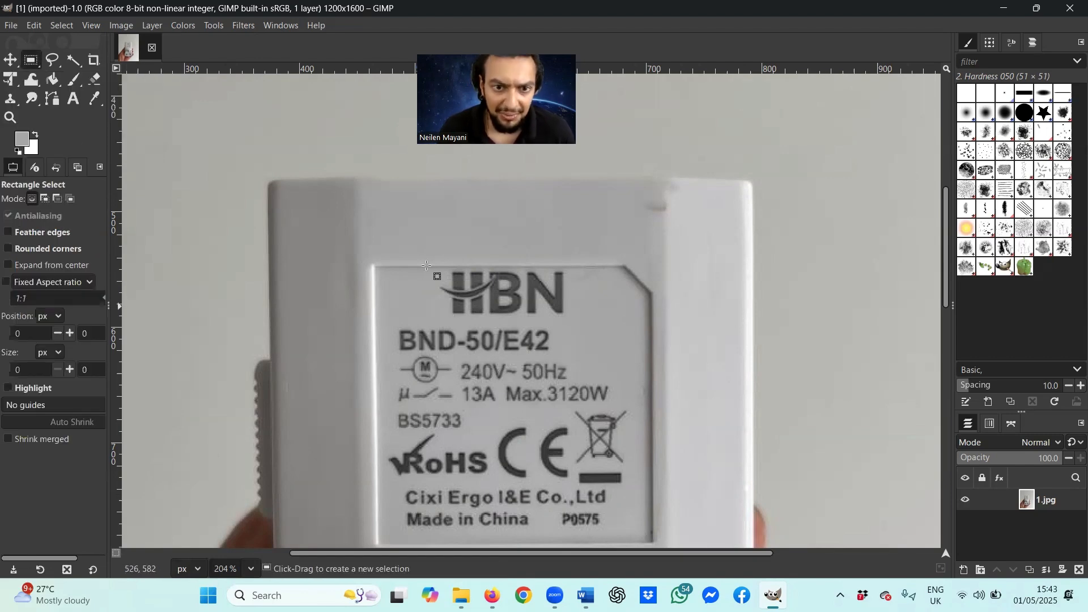
drag(448, 279, 578, 315)
right_click(529, 293)
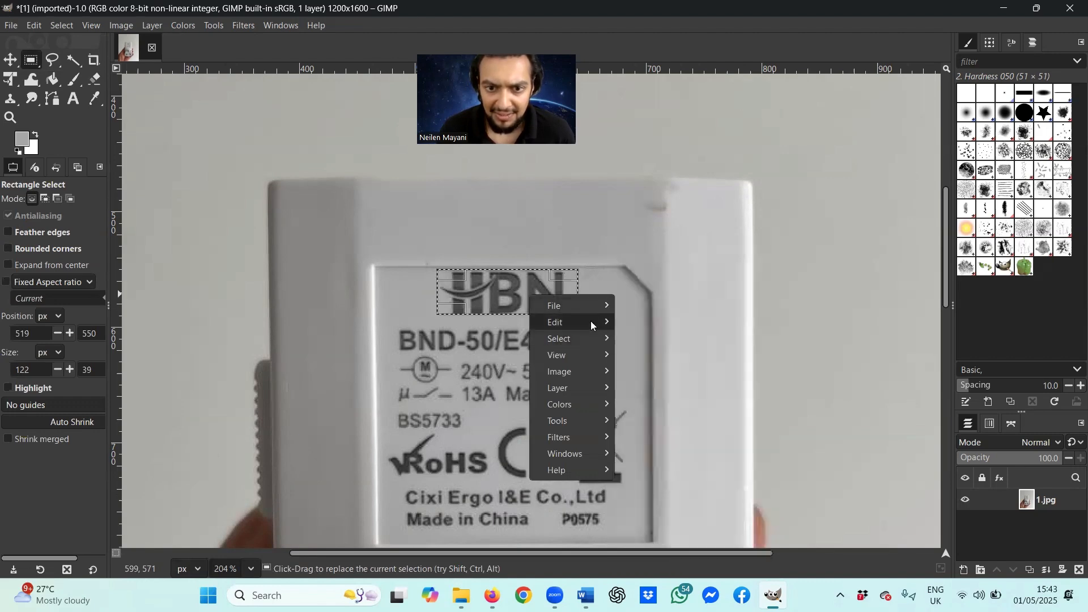
mouse_move(590, 321)
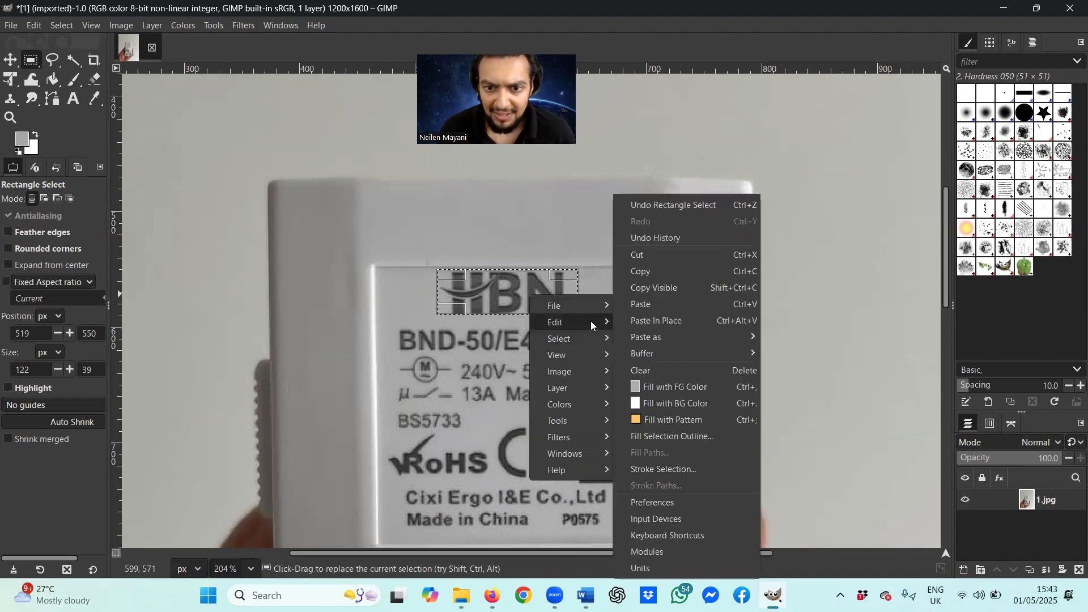
click(711, 388)
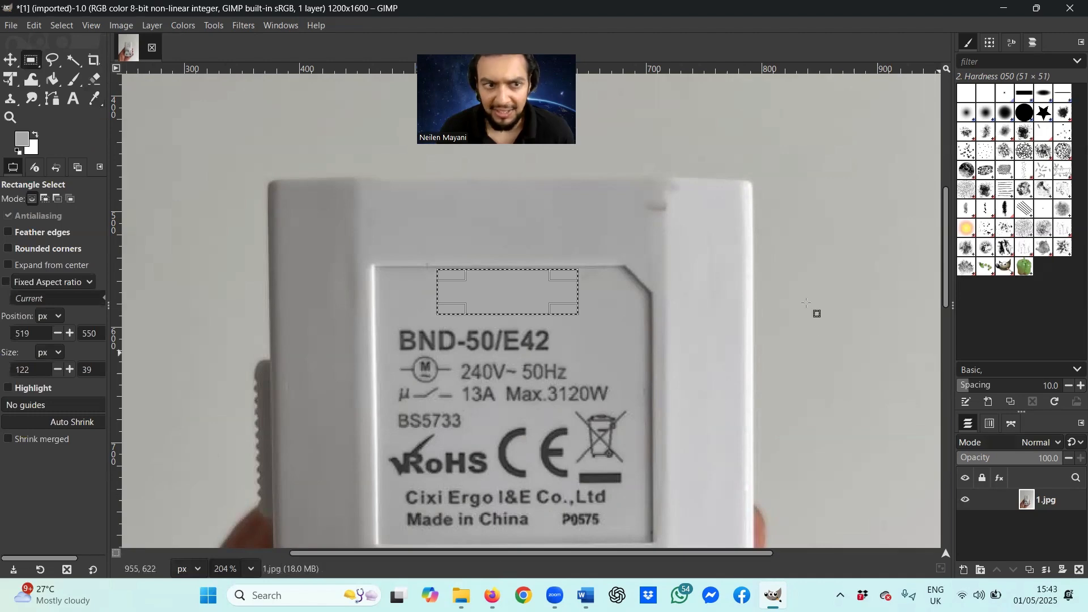
Step: Clear the selection around the filled logo area with Select > None
click(56, 83)
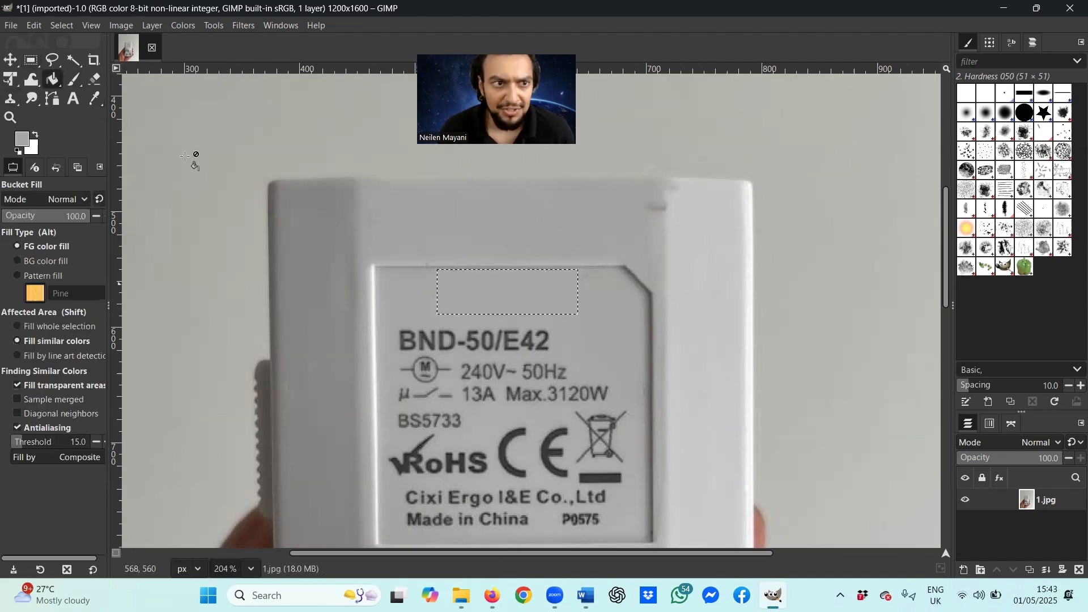
click(11, 59)
right_click(591, 298)
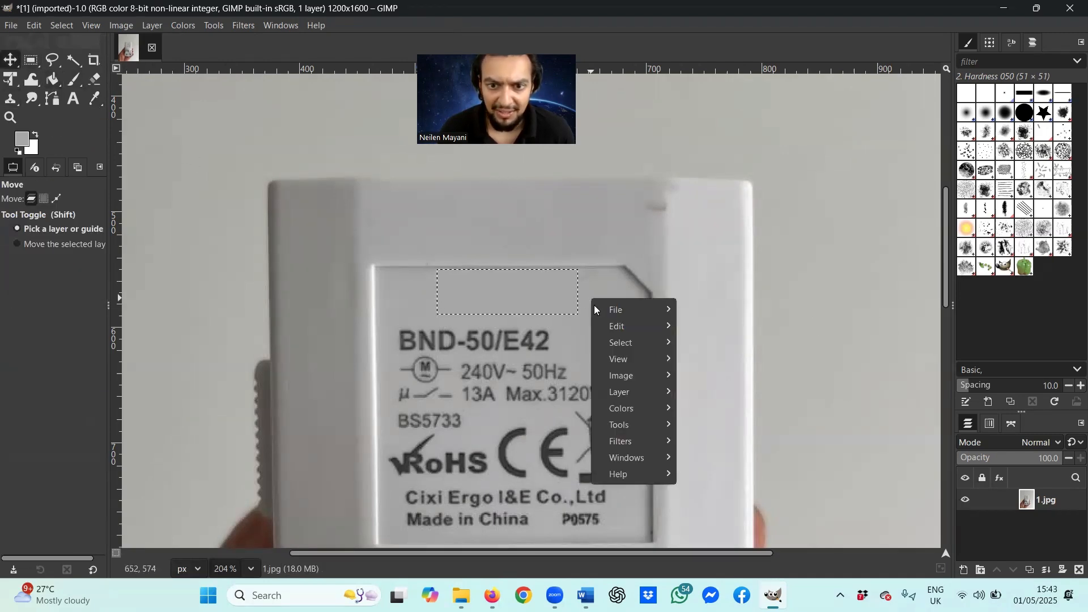
mouse_move(615, 315)
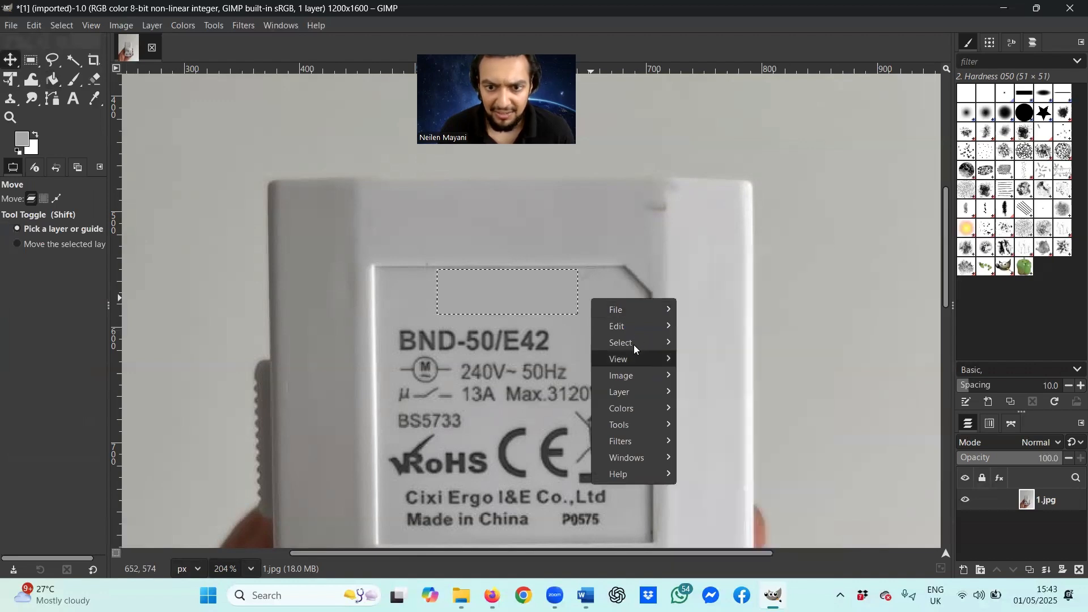
mouse_move(648, 344)
click(703, 304)
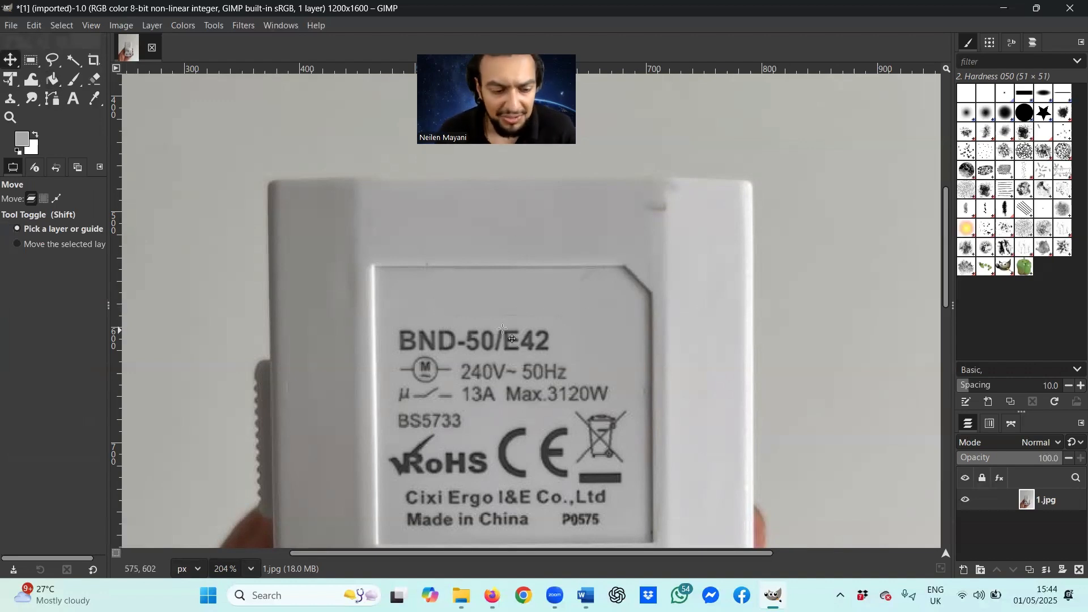
Step: Set the Smudge tool size to 9.00 and zoom to about 269% on the label
key(ctrl)
scroll(455, 333, up, 5)
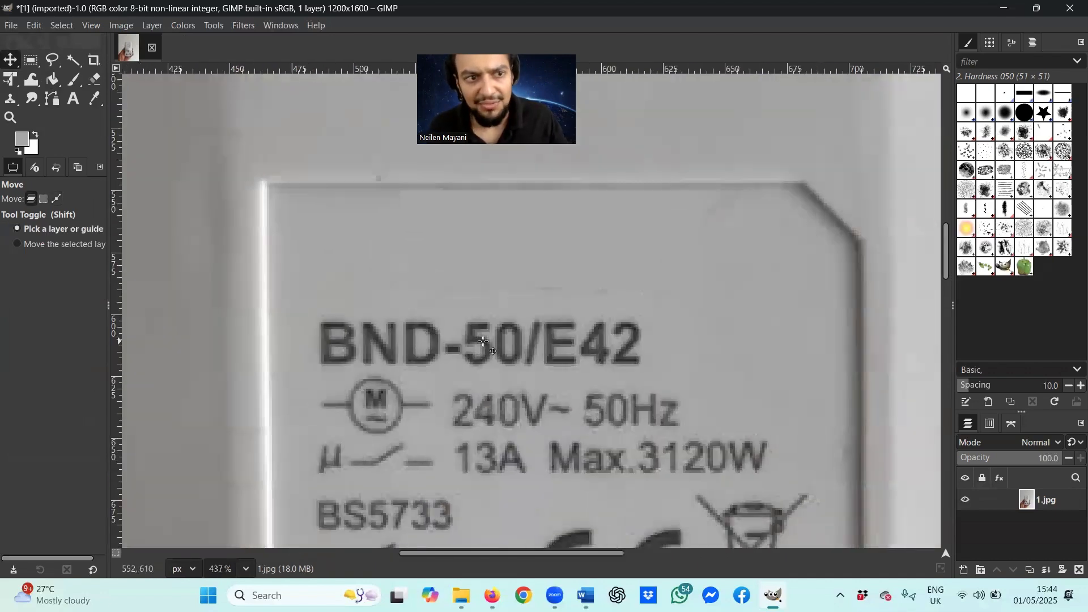
click(31, 99)
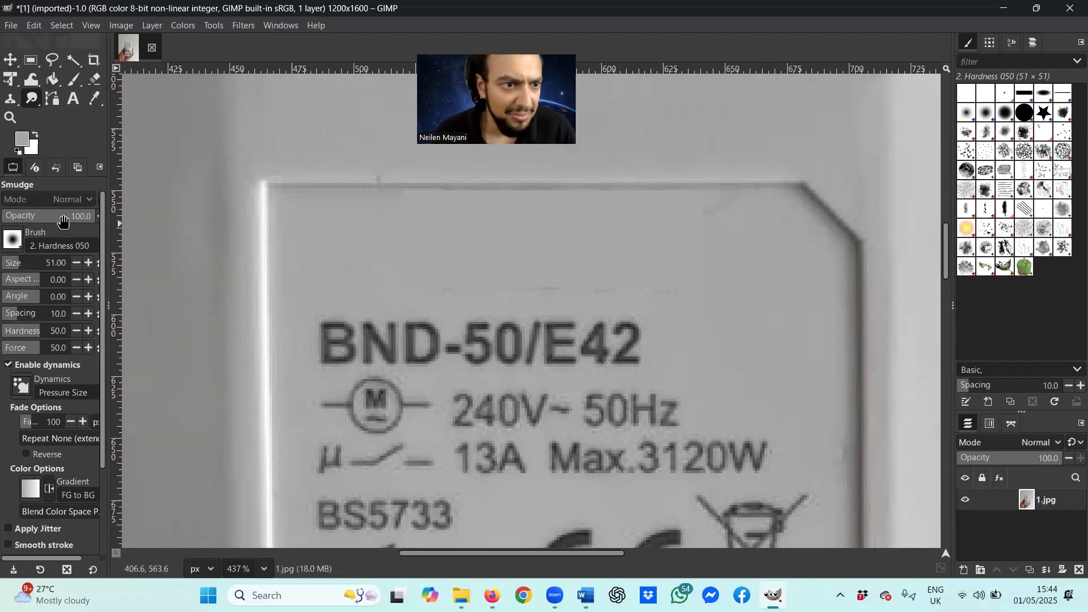
click(20, 262)
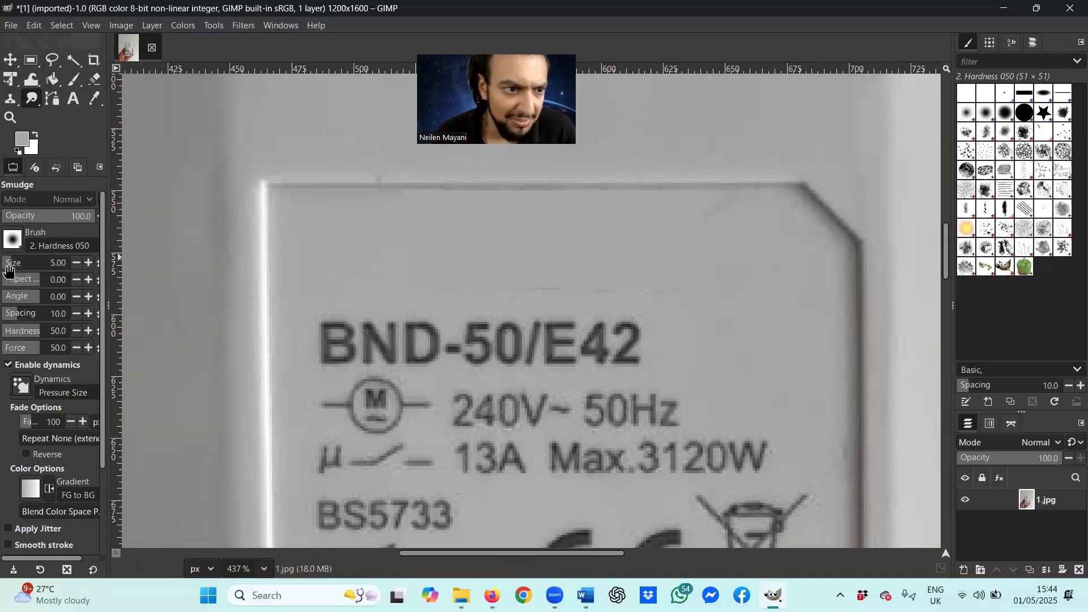
click(10, 263)
click(12, 262)
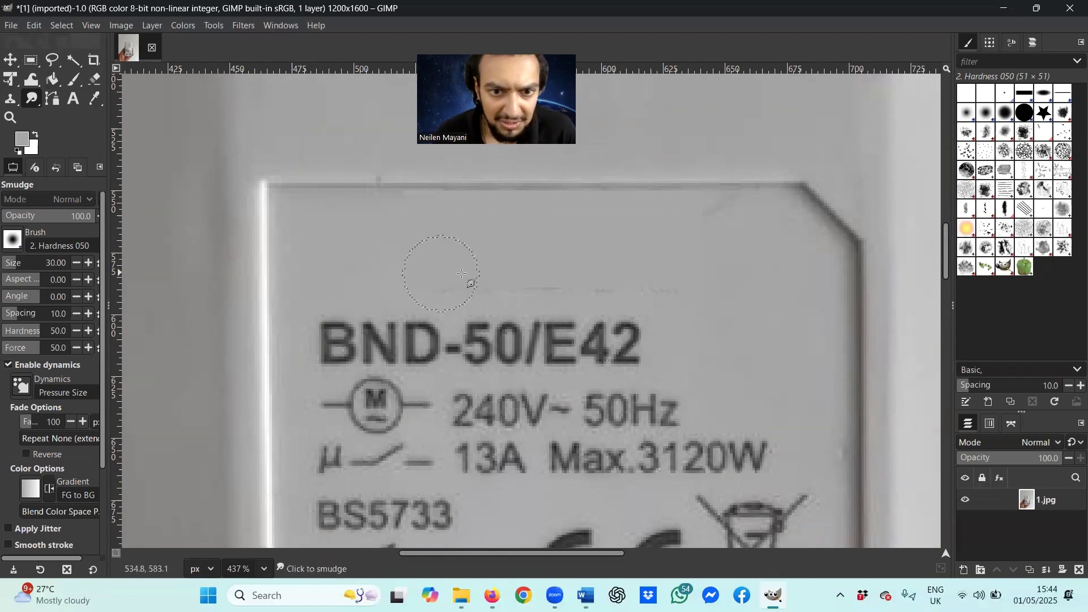
click(13, 264)
click(8, 265)
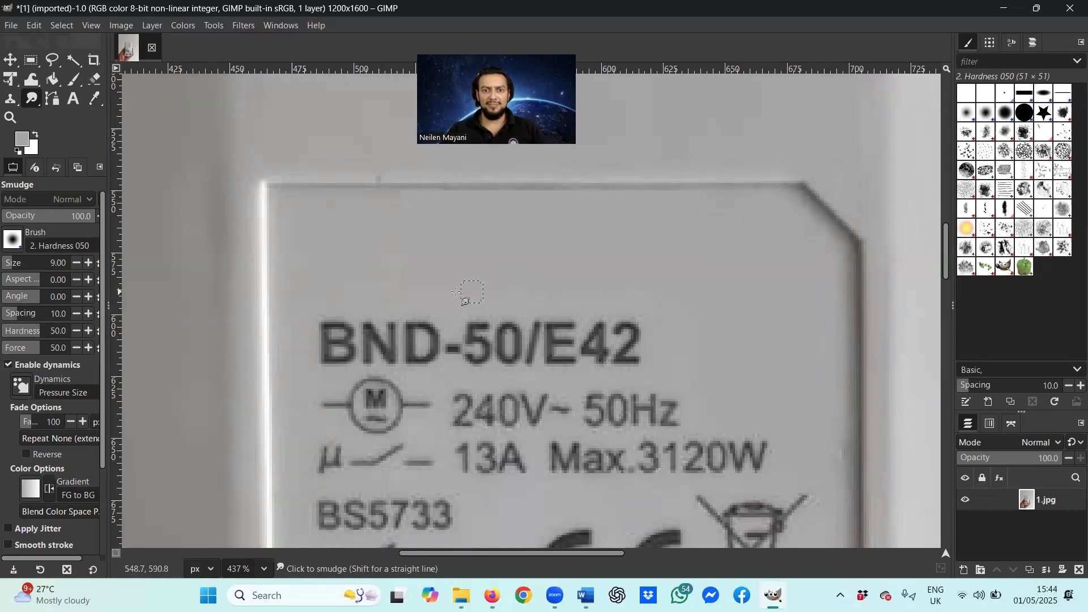
ctrl+scroll(558, 306, down, 3)
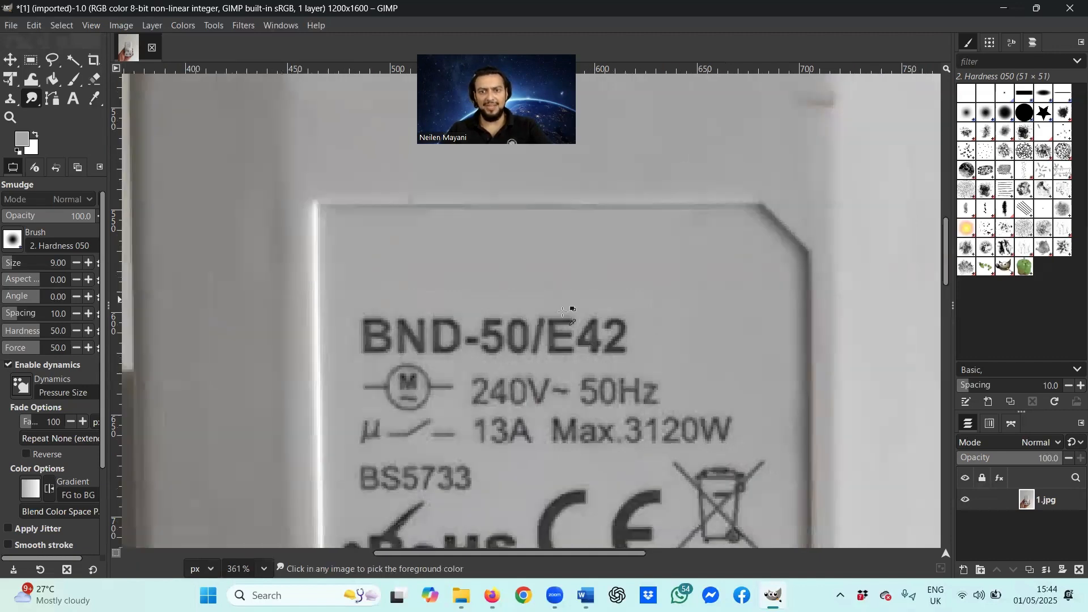
ctrl+scroll(555, 311, down, 3)
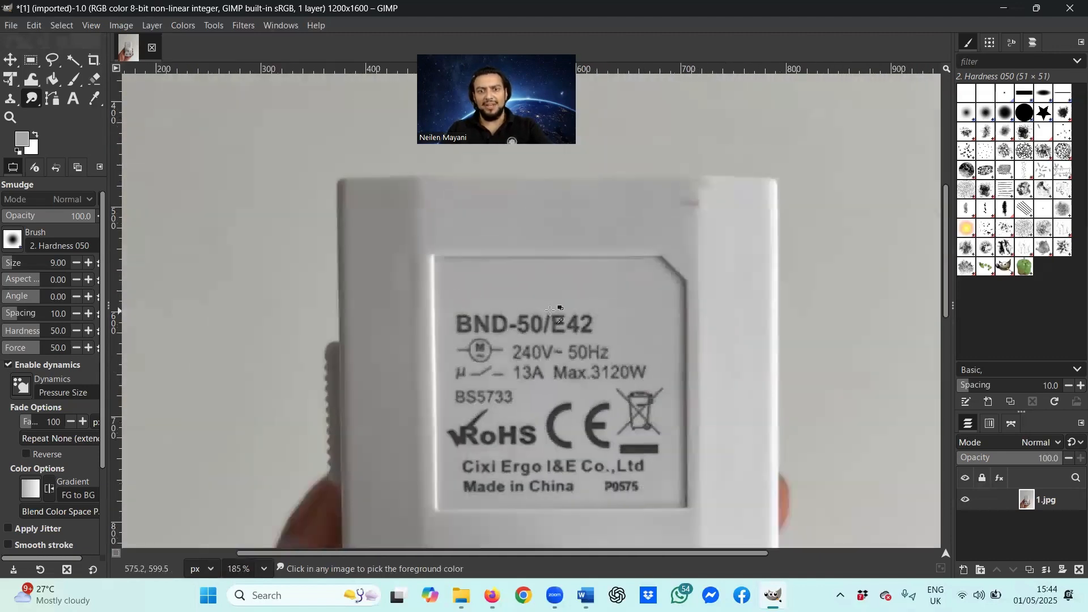
ctrl+scroll(551, 310, down, 2)
ctrl+scroll(547, 309, up, 4)
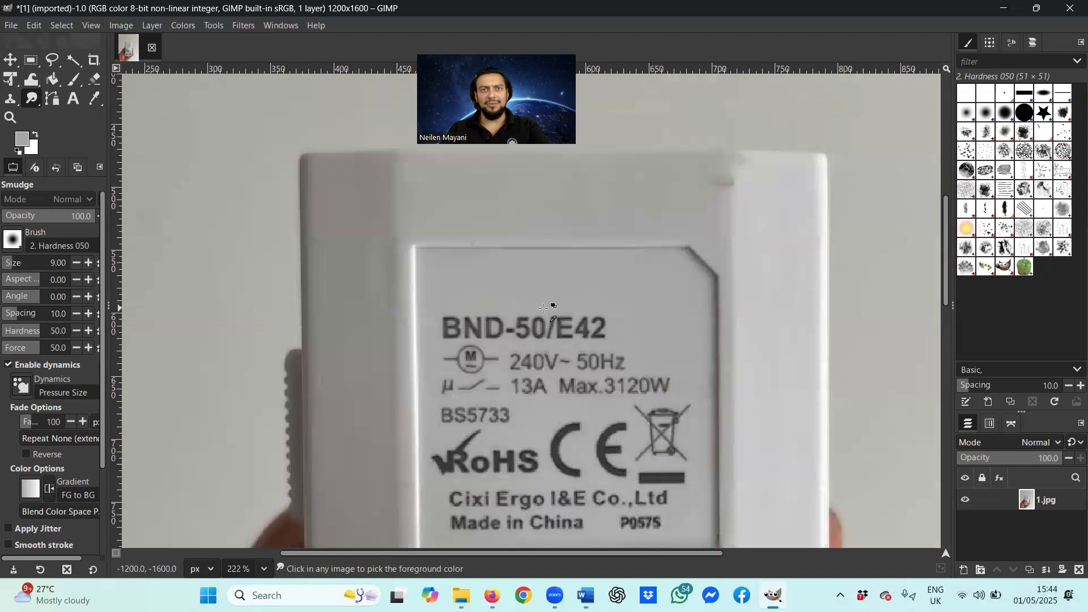
ctrl+scroll(544, 308, up, 2)
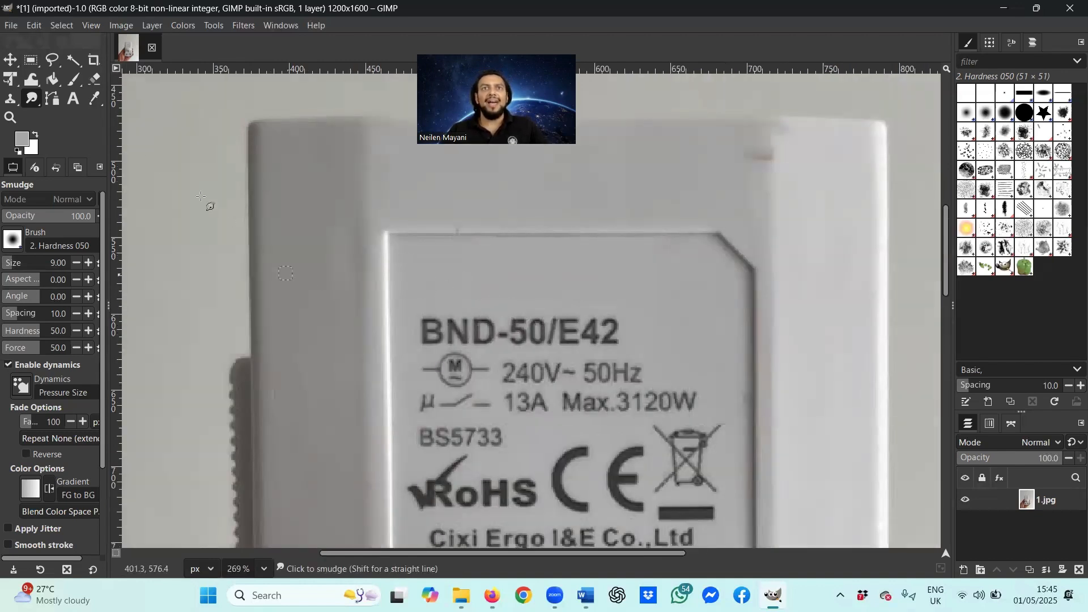
Step: Select the Text tool and choose Candara Bold from the font list
click(73, 99)
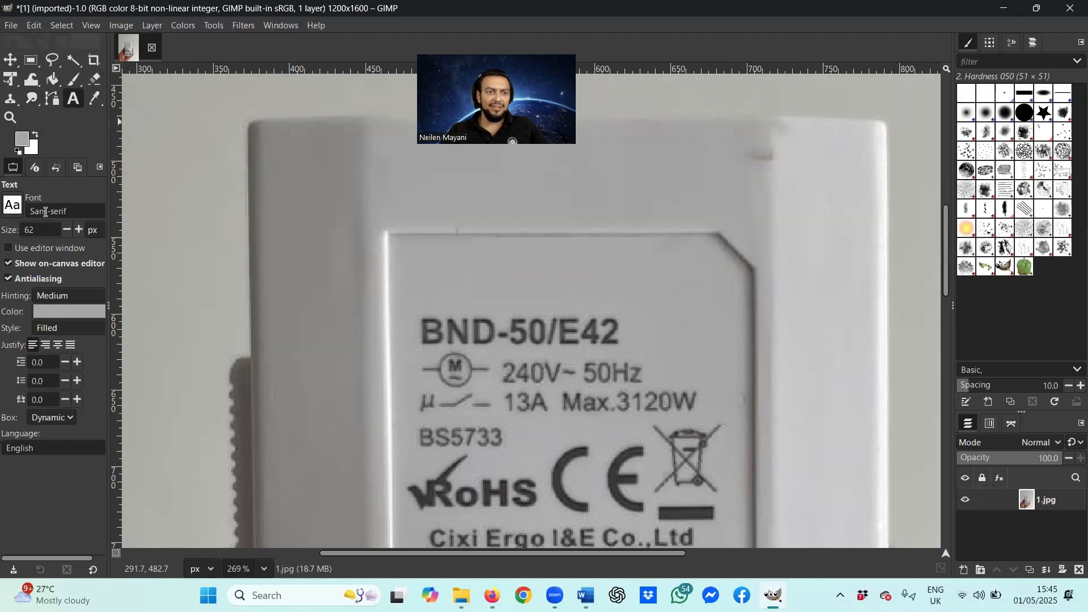
click(44, 212)
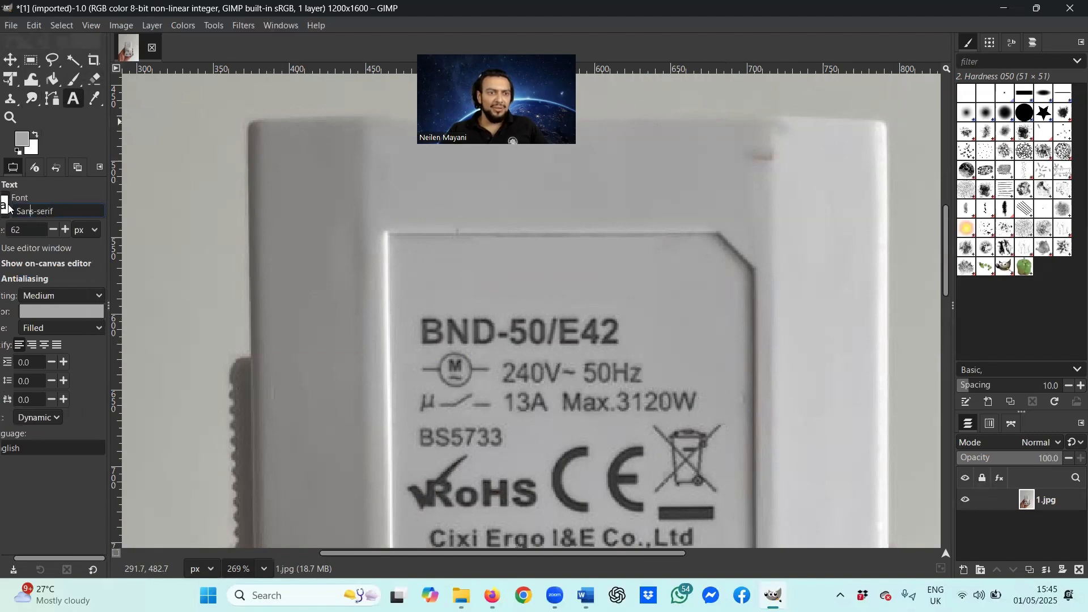
click(8, 209)
click(15, 207)
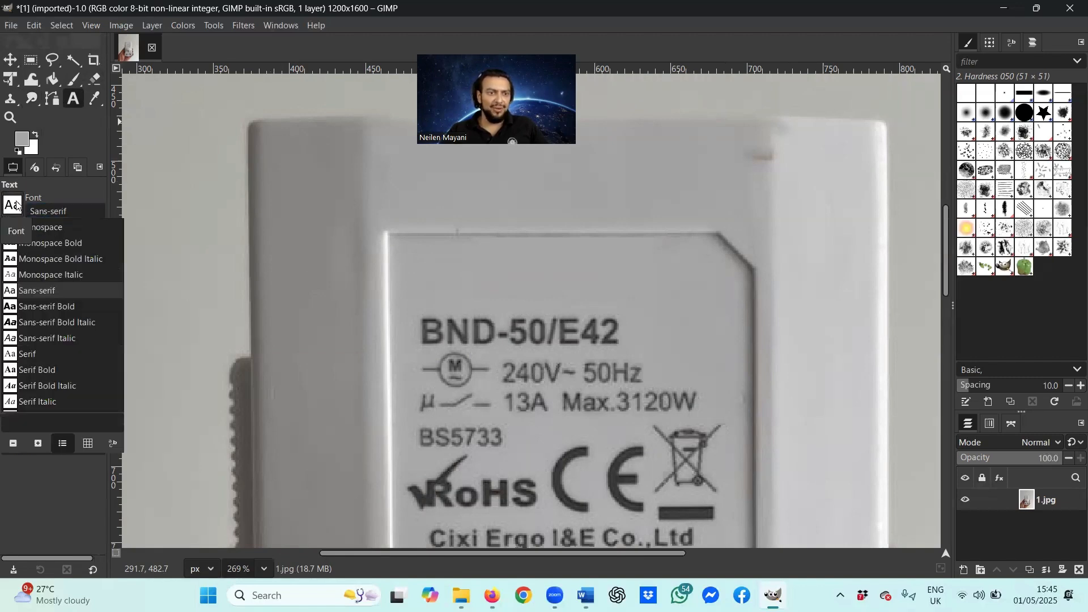
scroll(53, 303, up, 10)
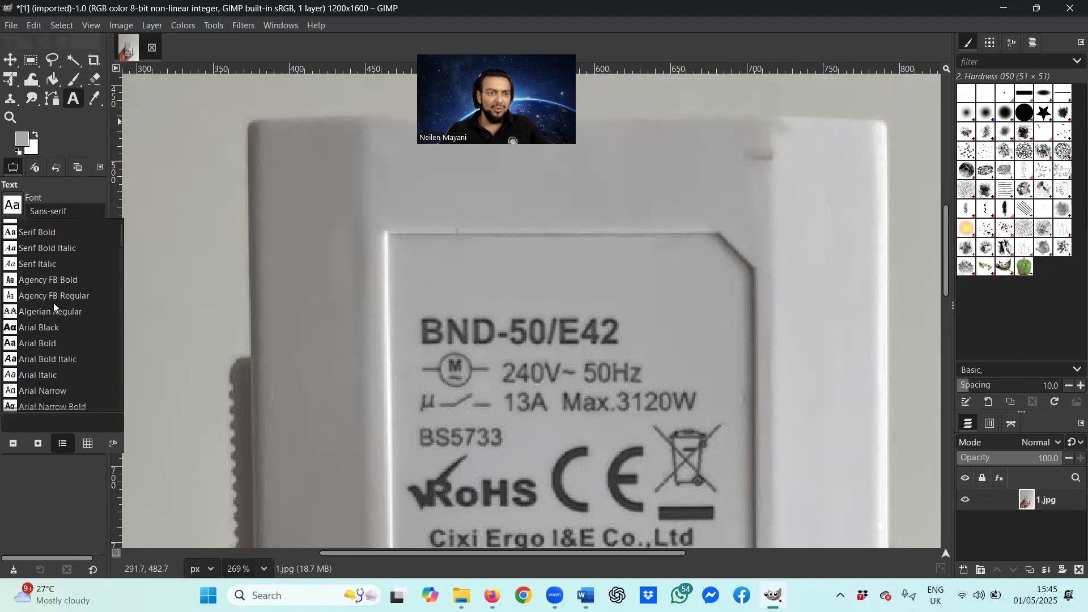
scroll(51, 302, down, 5)
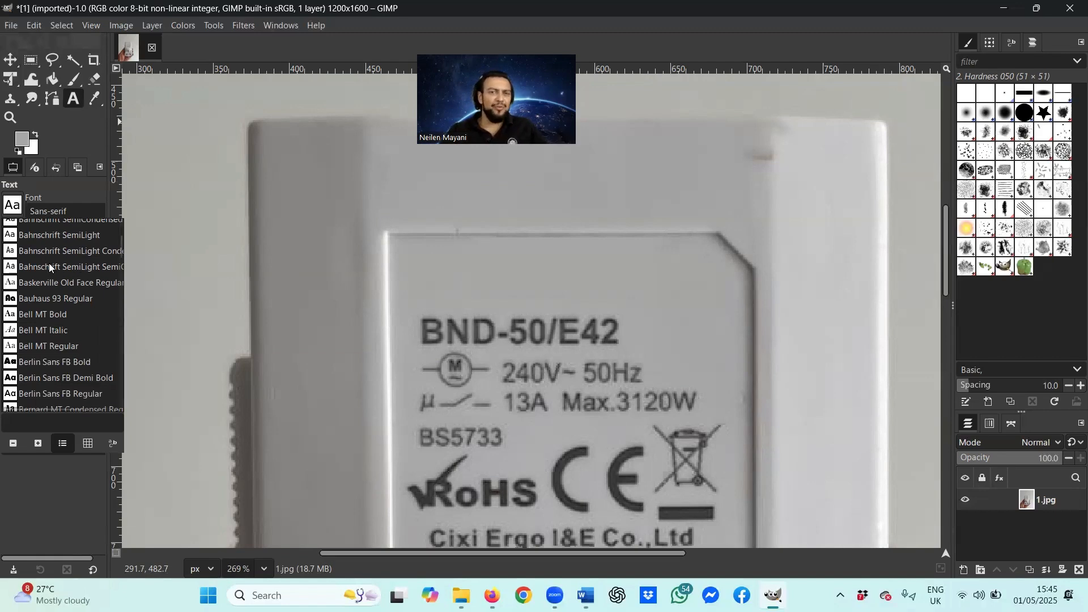
scroll(50, 270, down, 3)
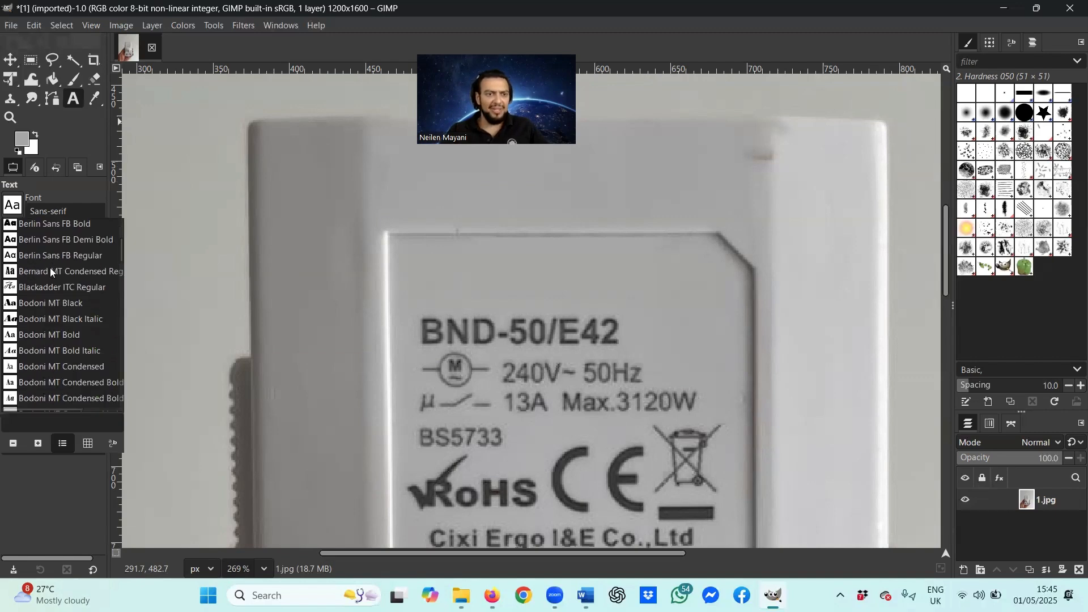
scroll(49, 272, down, 6)
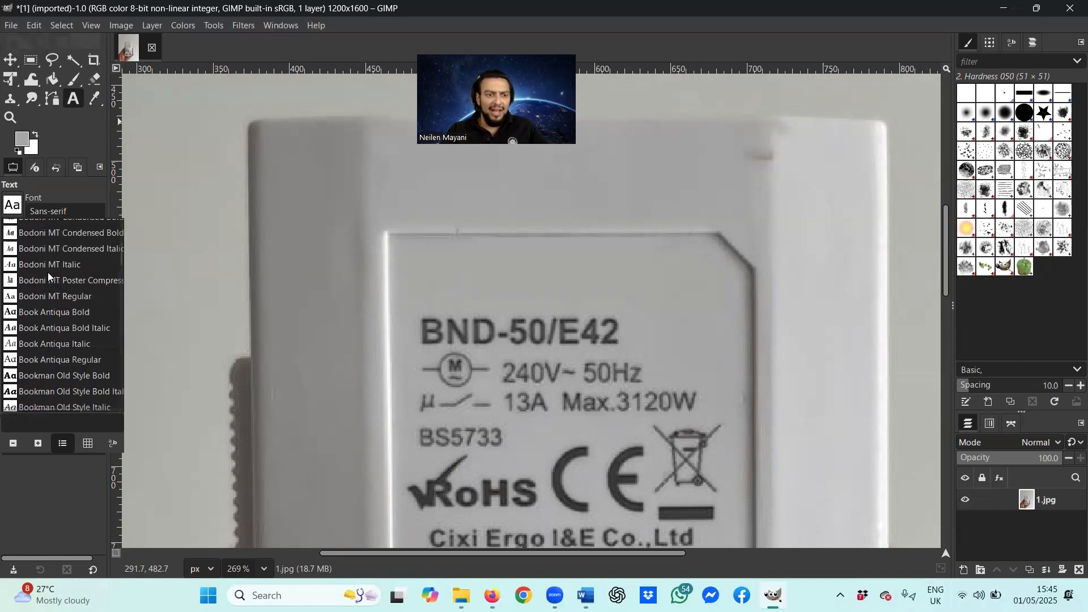
scroll(48, 269, down, 4)
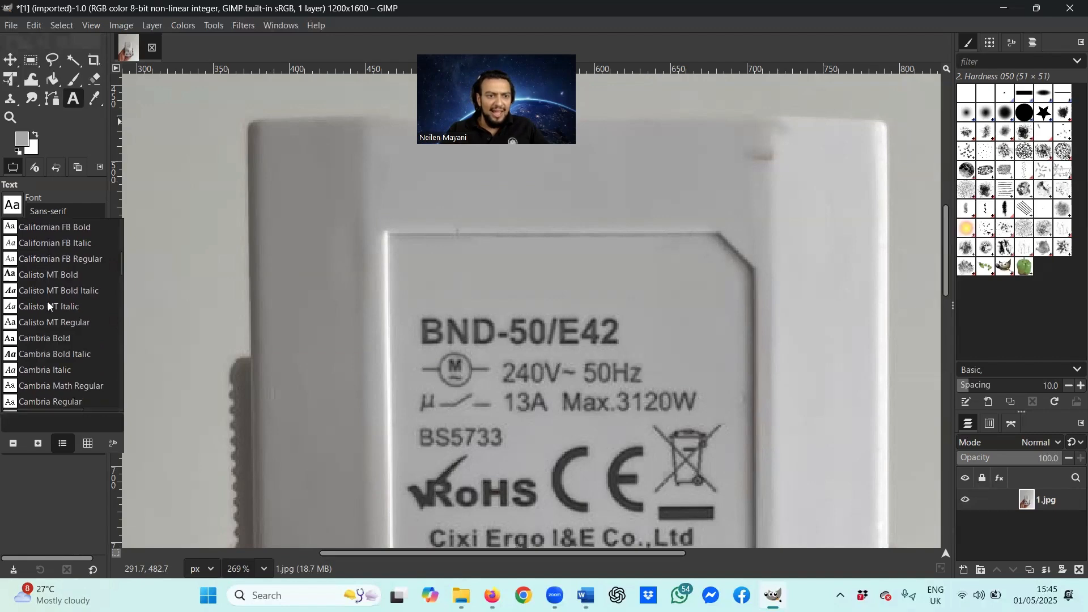
scroll(81, 366, down, 3)
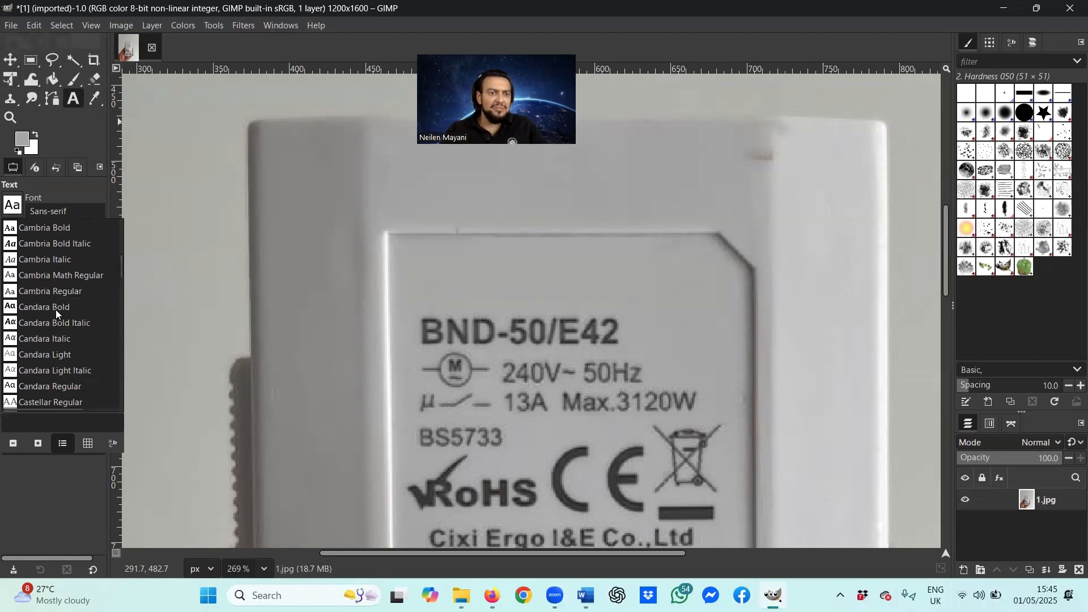
click(56, 309)
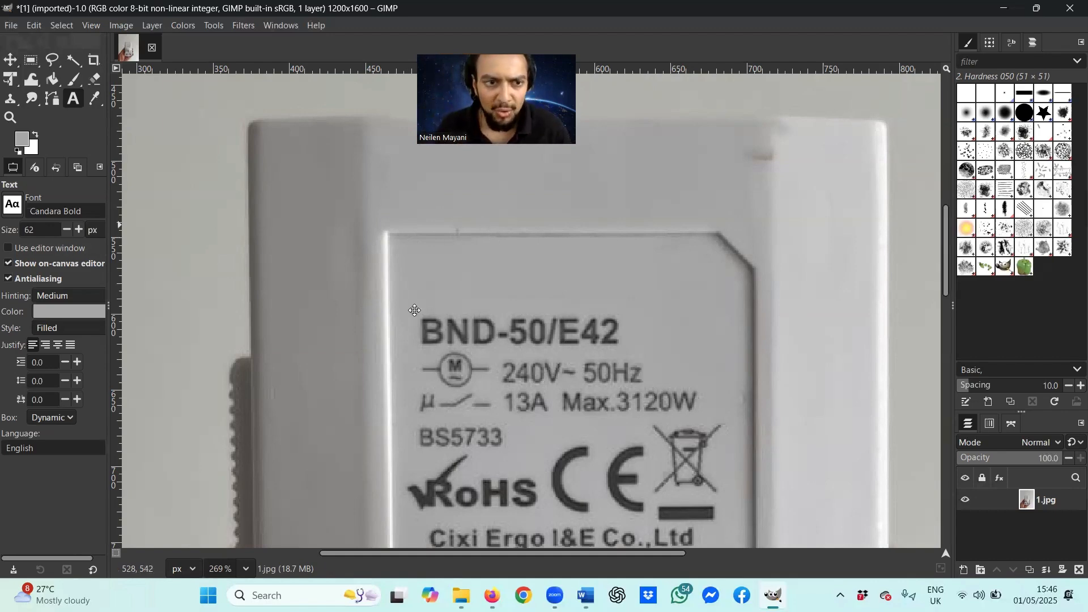
Step: Type trial text 'Pro' above the model number, then undo it
click(422, 248)
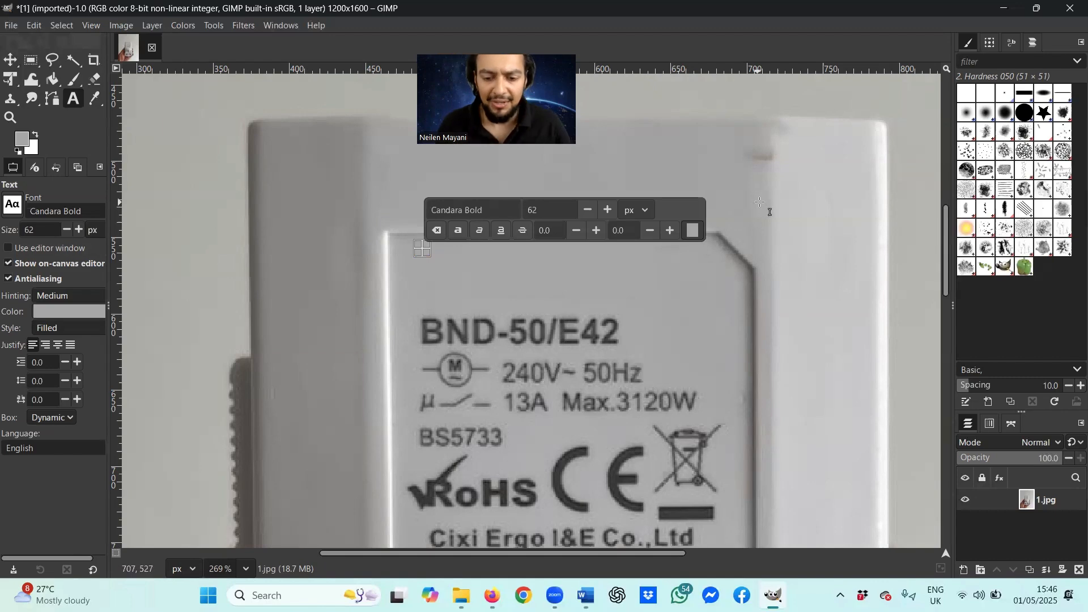
text(Pro)
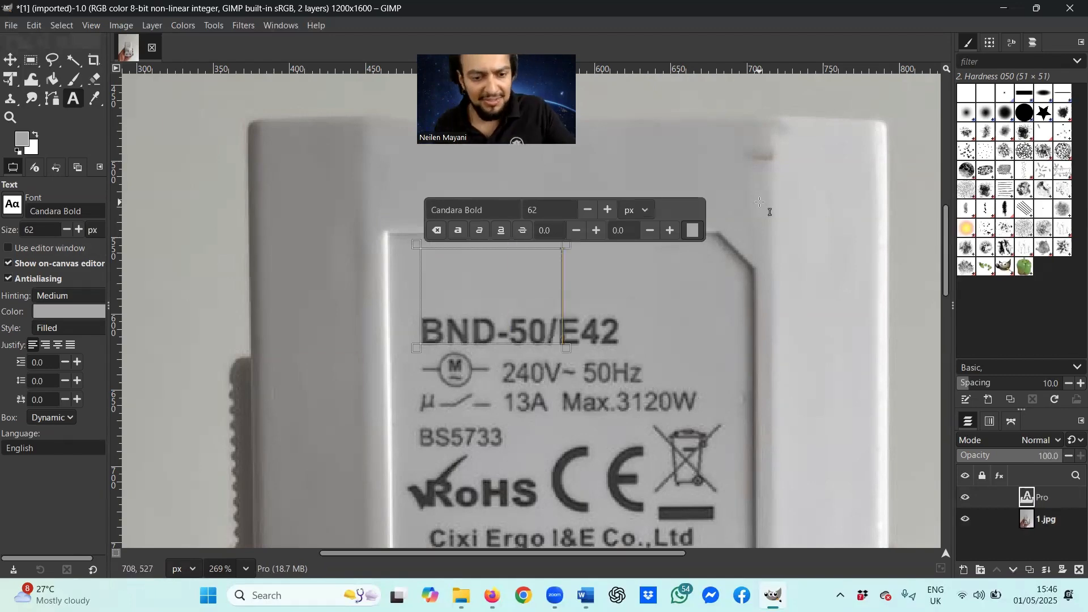
key(ctrl+z)
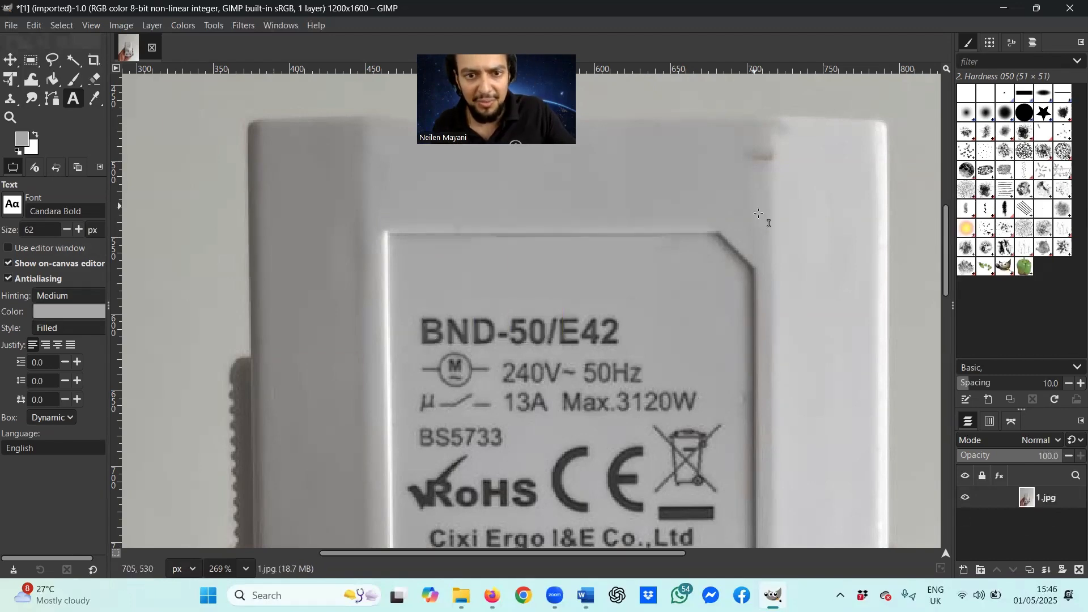
Step: Set the foreground text colour to black (000000)
click(17, 144)
click(196, 240)
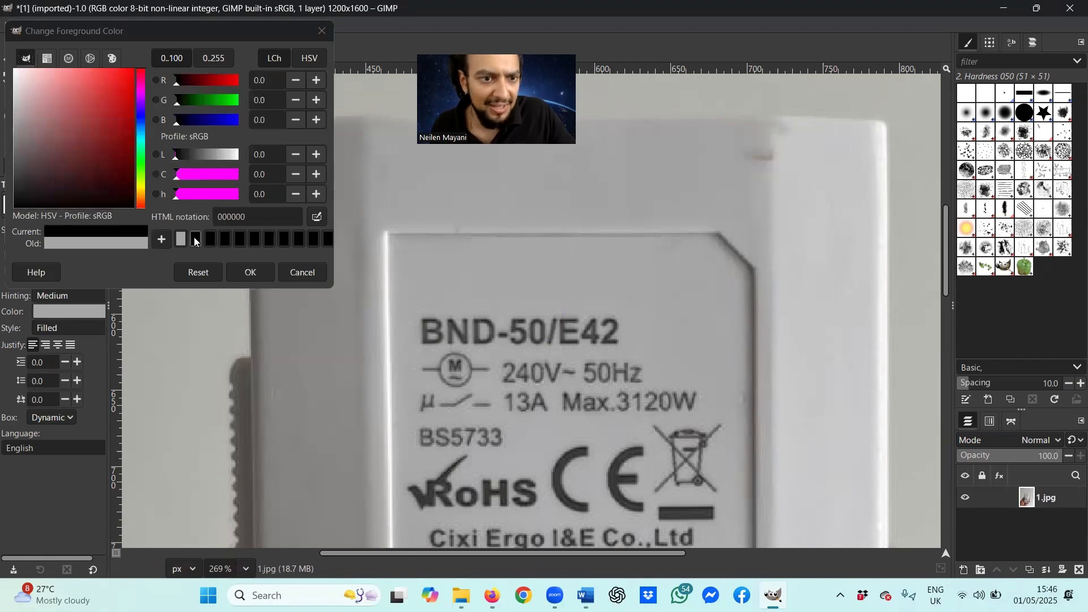
click(250, 272)
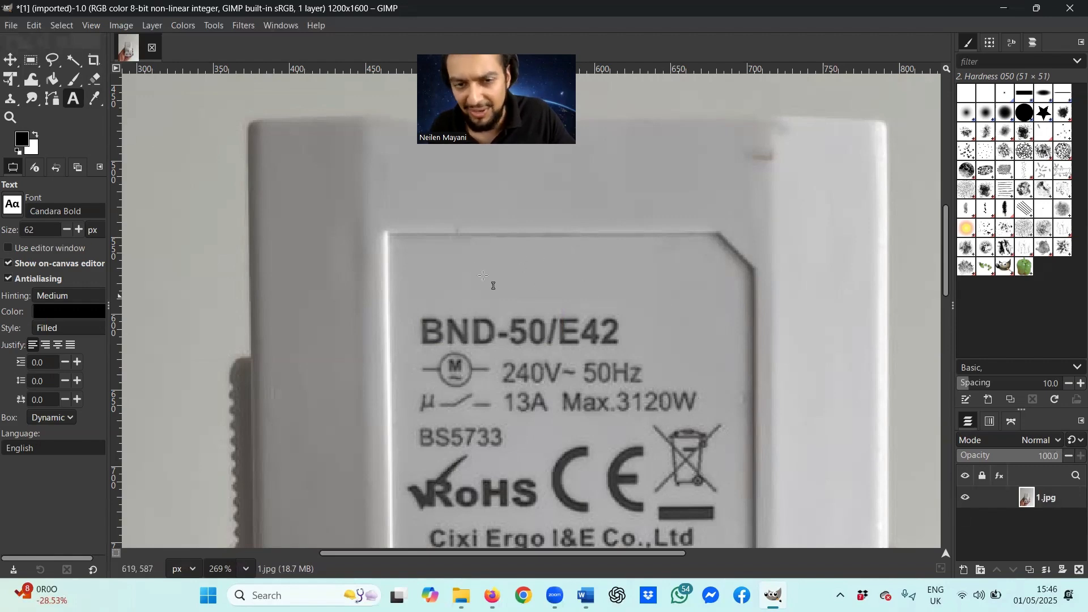
Step: Type 'Proxinova' above BND-50/E42 and reduce its size to 42 px
click(428, 253)
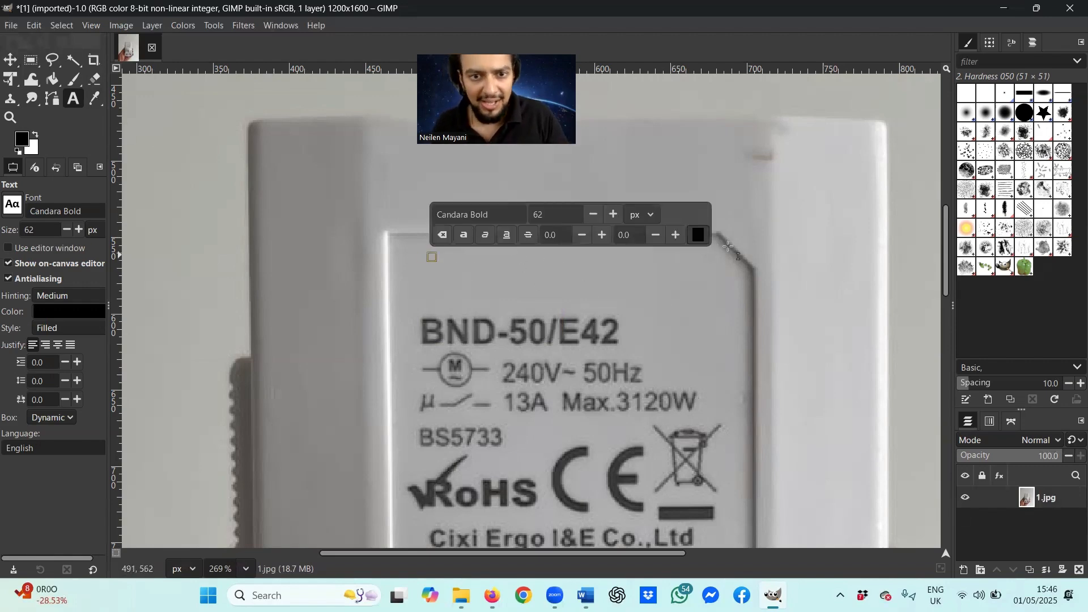
text(Proxinova)
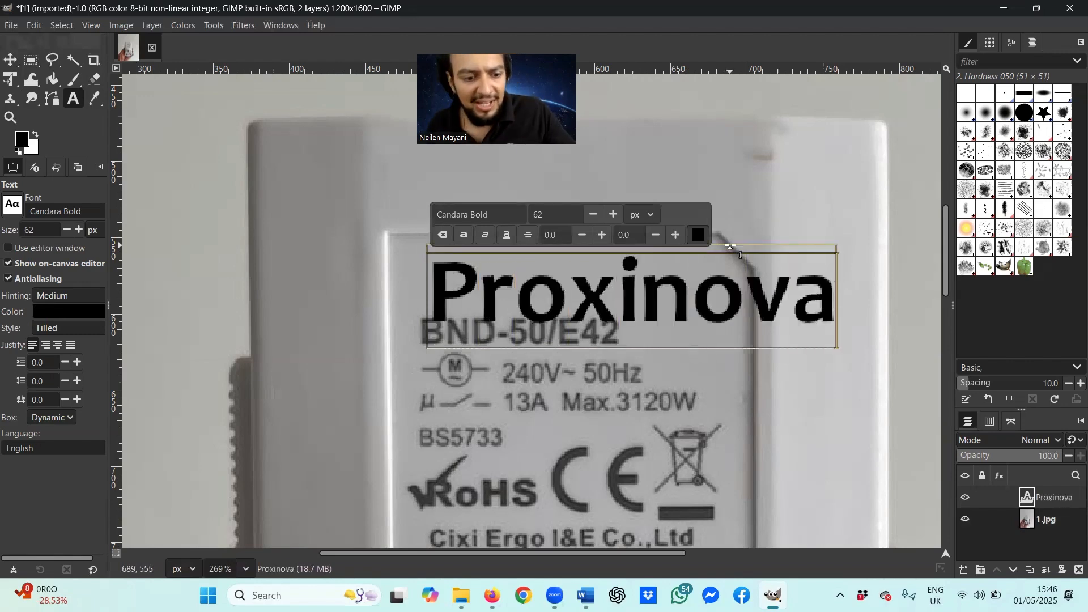
click(593, 216)
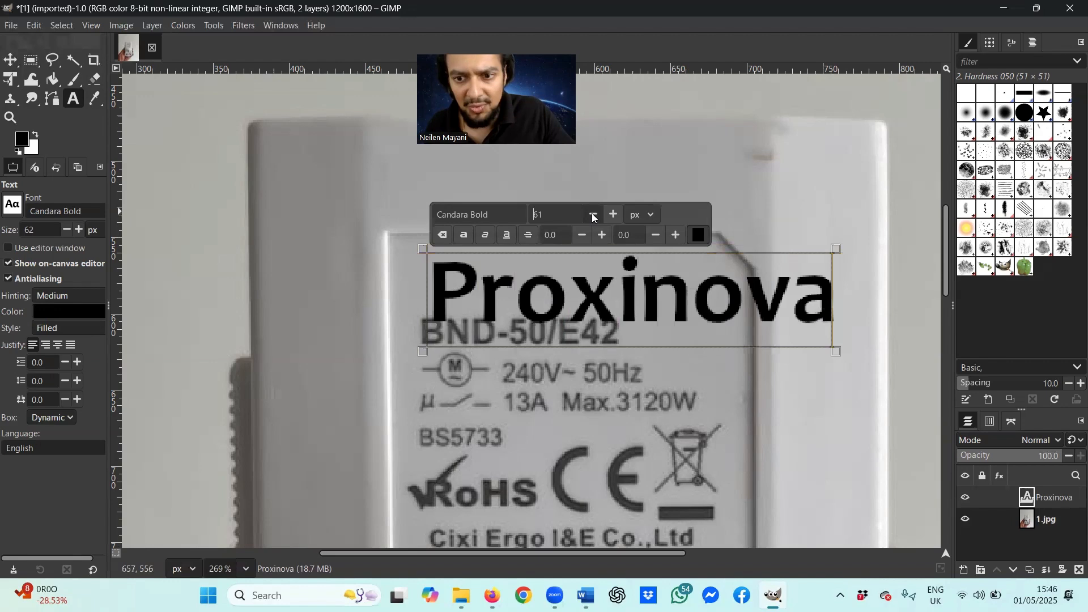
click(592, 214)
click(592, 215)
click(593, 215)
click(592, 214)
click(592, 215)
click(593, 215)
click(593, 215)
double_click(592, 215)
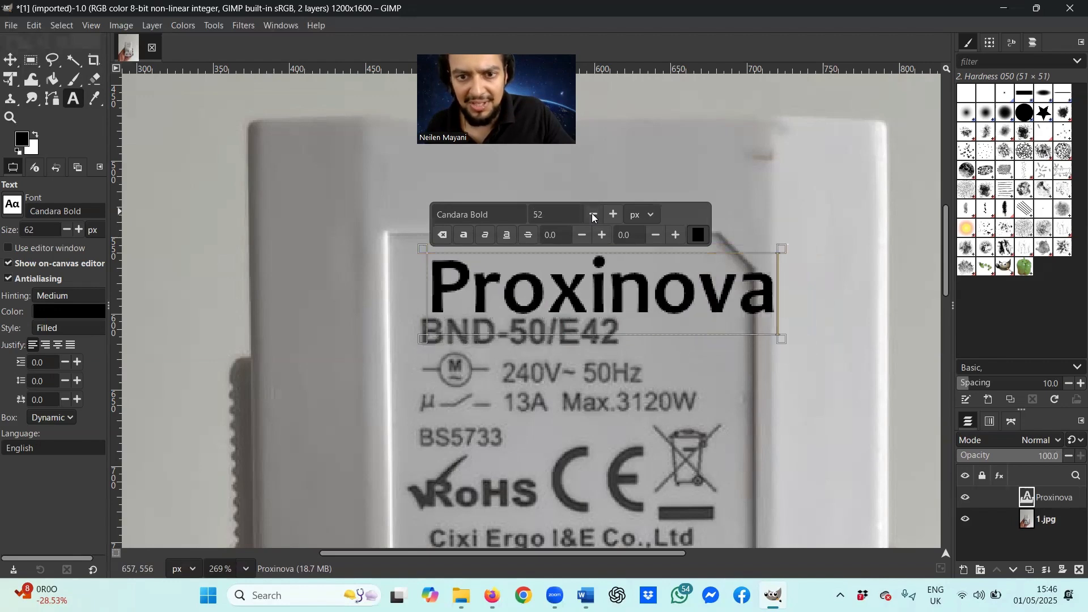
double_click(592, 216)
click(593, 215)
double_click(593, 215)
click(593, 215)
double_click(593, 216)
double_click(593, 216)
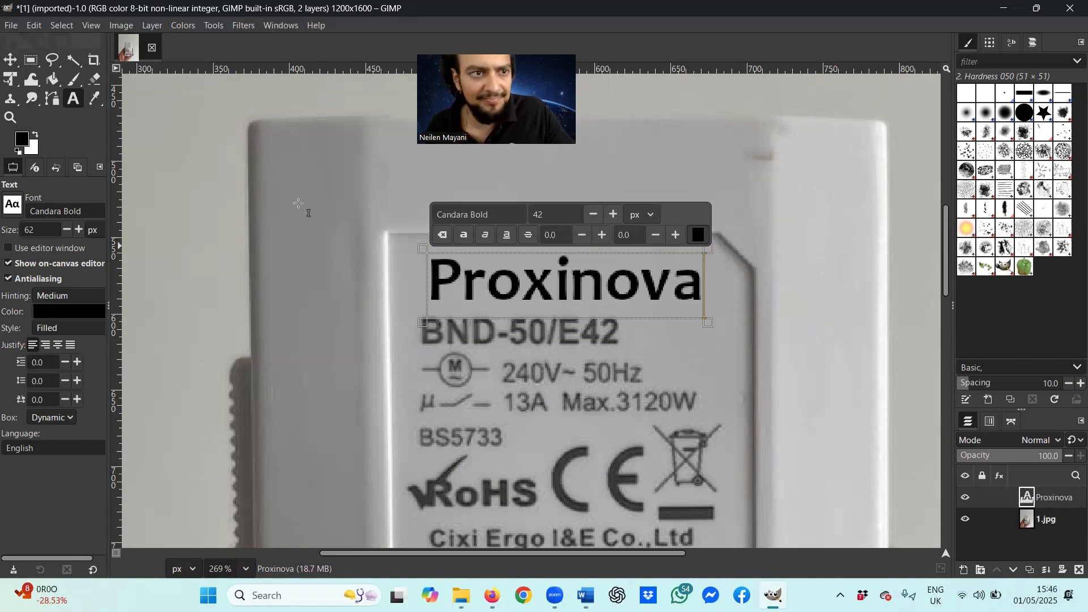
Step: Nudge the Proxinova text layer slightly upward on the label
click(9, 60)
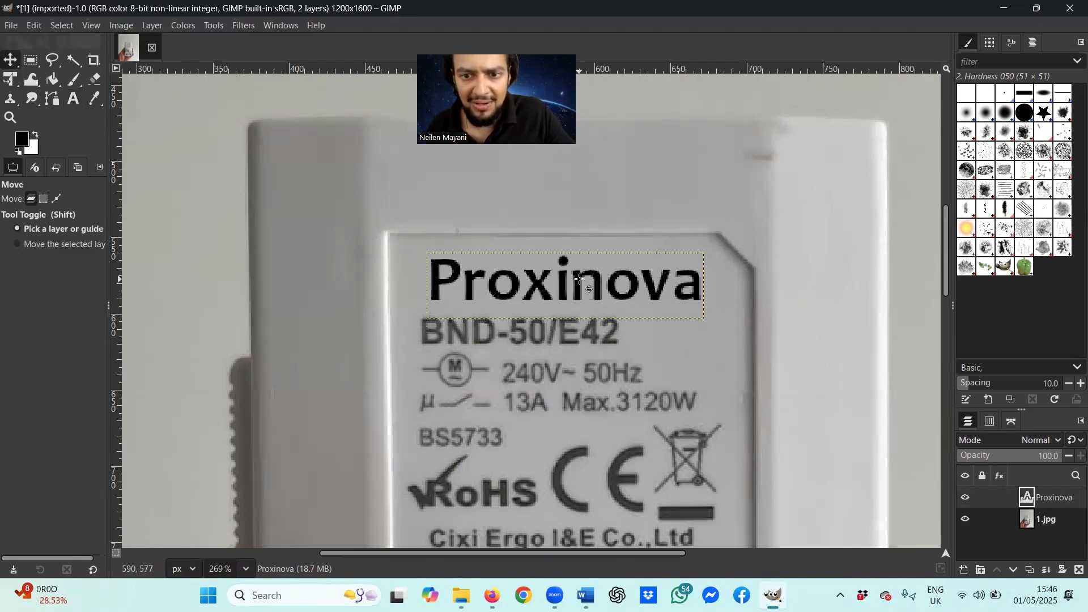
drag(580, 278, 581, 273)
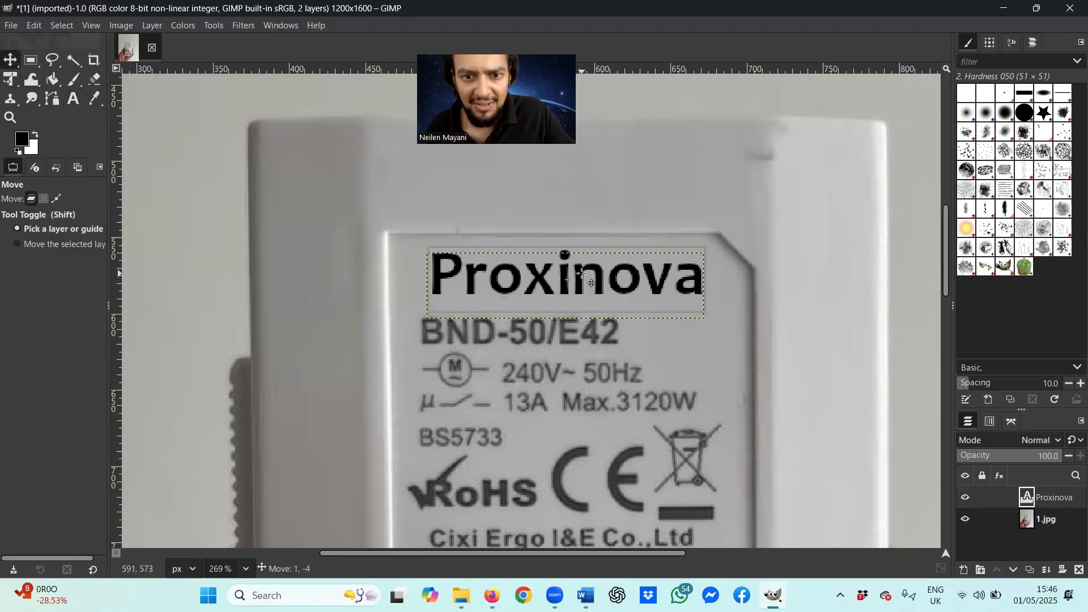
drag(582, 273, 581, 275)
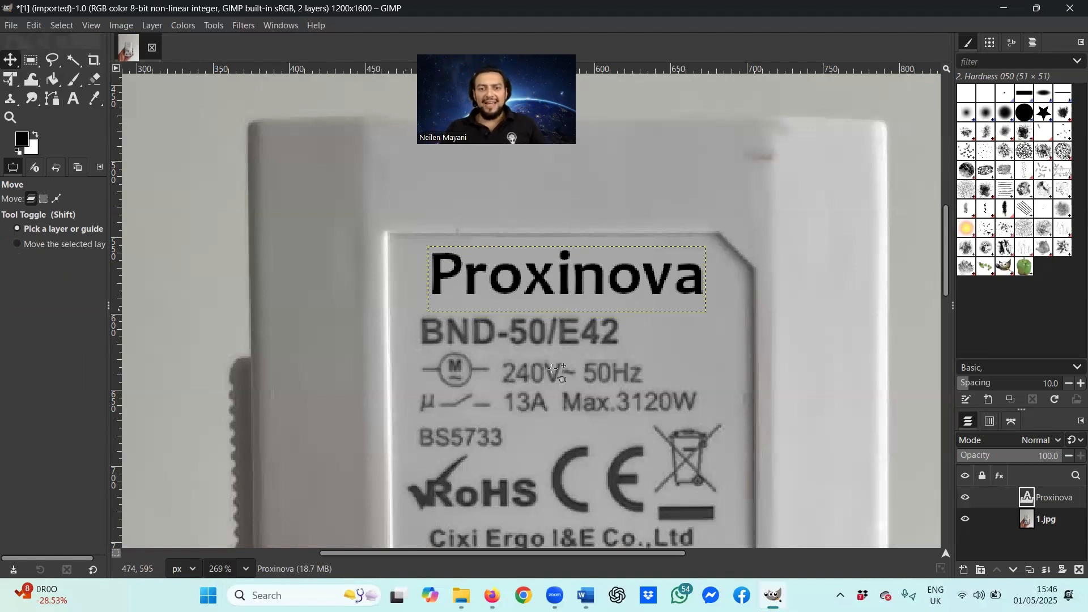
Step: Warp the Proxinova text with Unified Transform, dragging all four corners into a perspective tilt
click(12, 79)
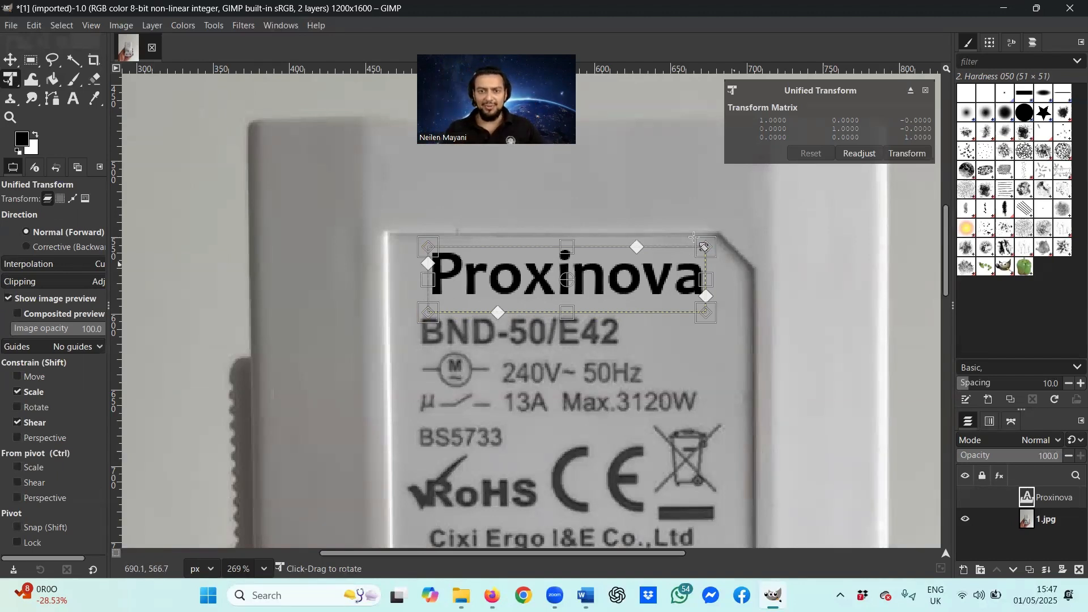
drag(705, 247, 697, 204)
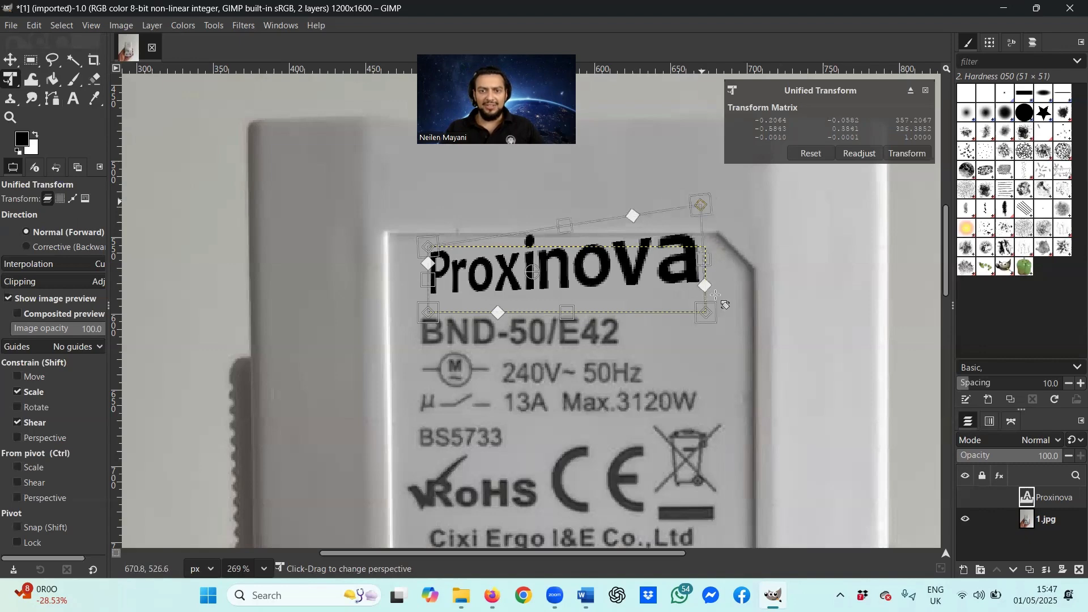
drag(706, 312, 690, 349)
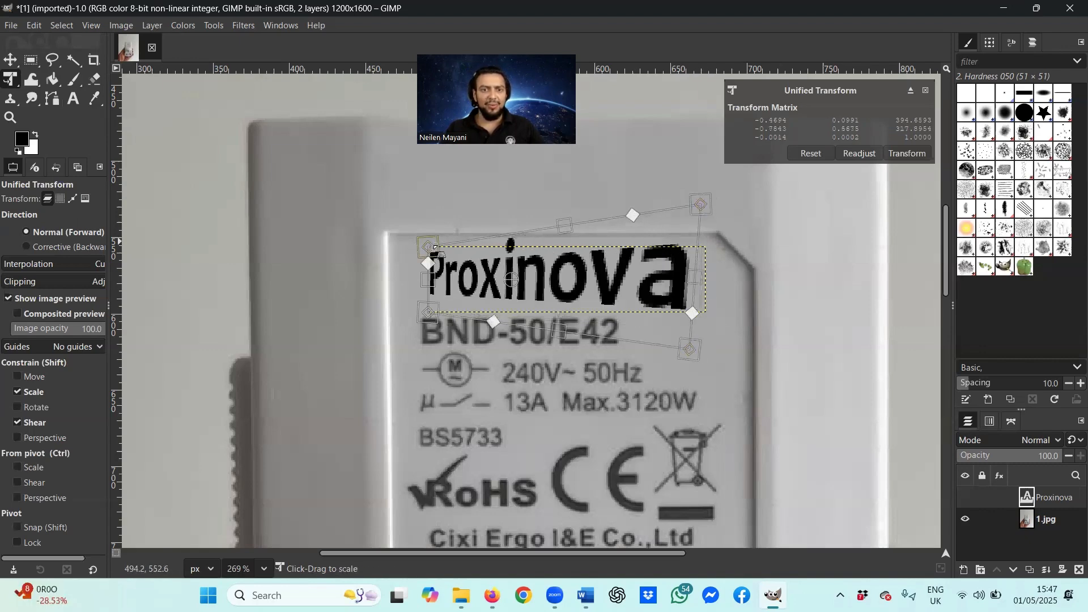
drag(429, 249, 444, 245)
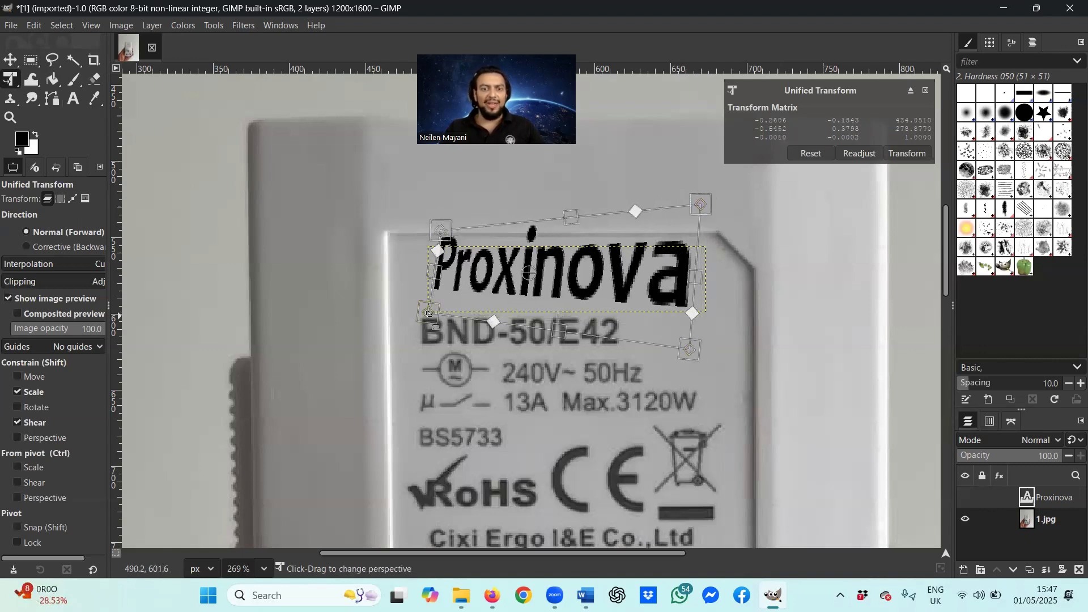
mouse_move(429, 312)
mouse_down()
mouse_move(439, 327)
mouse_move(437, 312)
mouse_up()
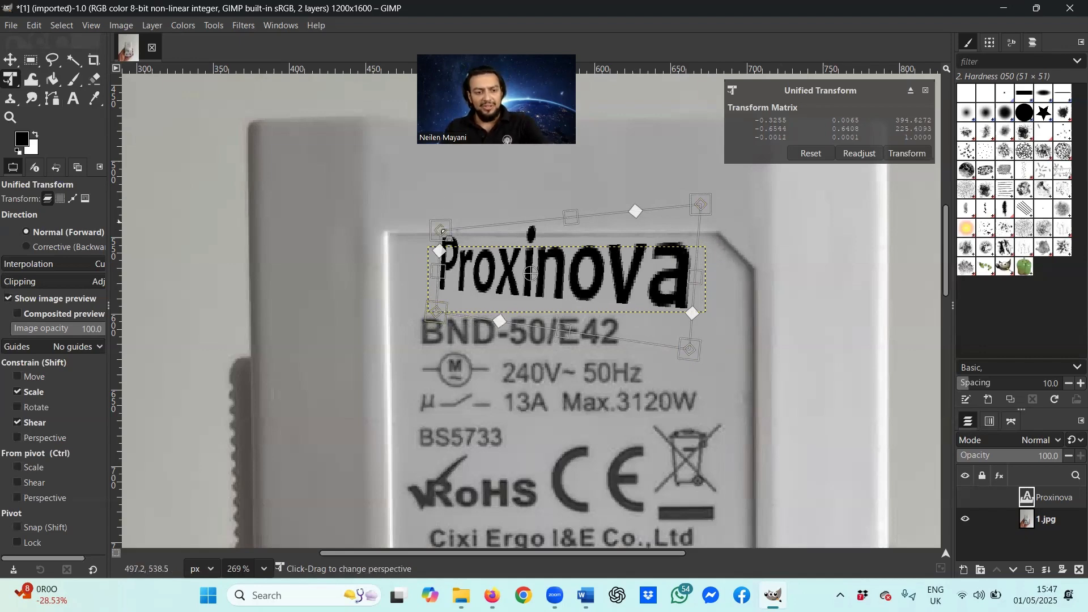
Step: Undo the corner moves, slightly readjust the right-hand corners, and commit the transform
key(ctrl+z)
key(ctrl+z)
key(ctrl+z)
key(ctrl+z)
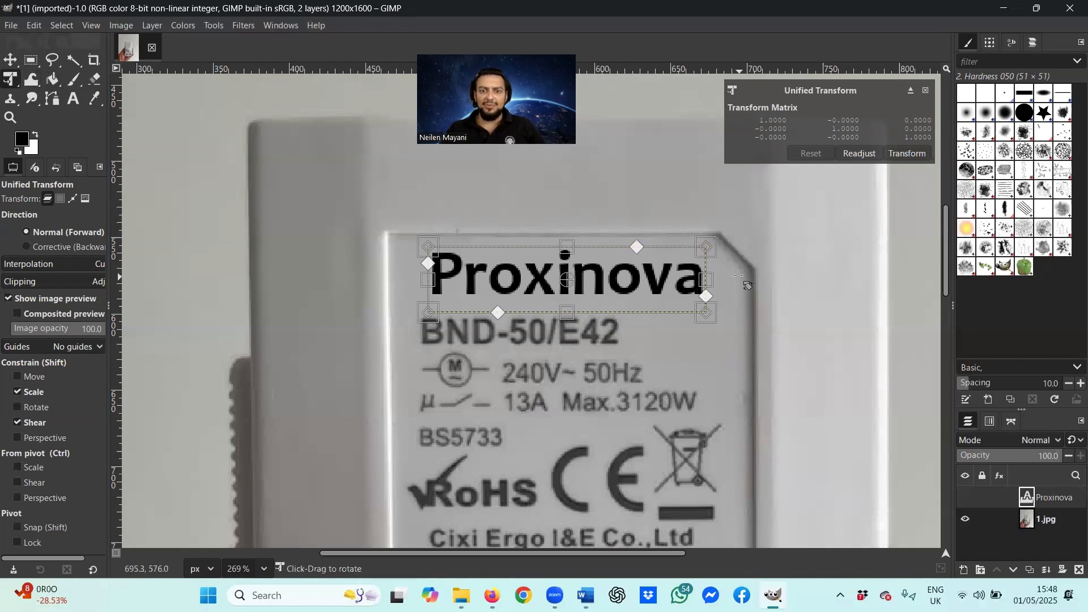
drag(707, 251, 702, 247)
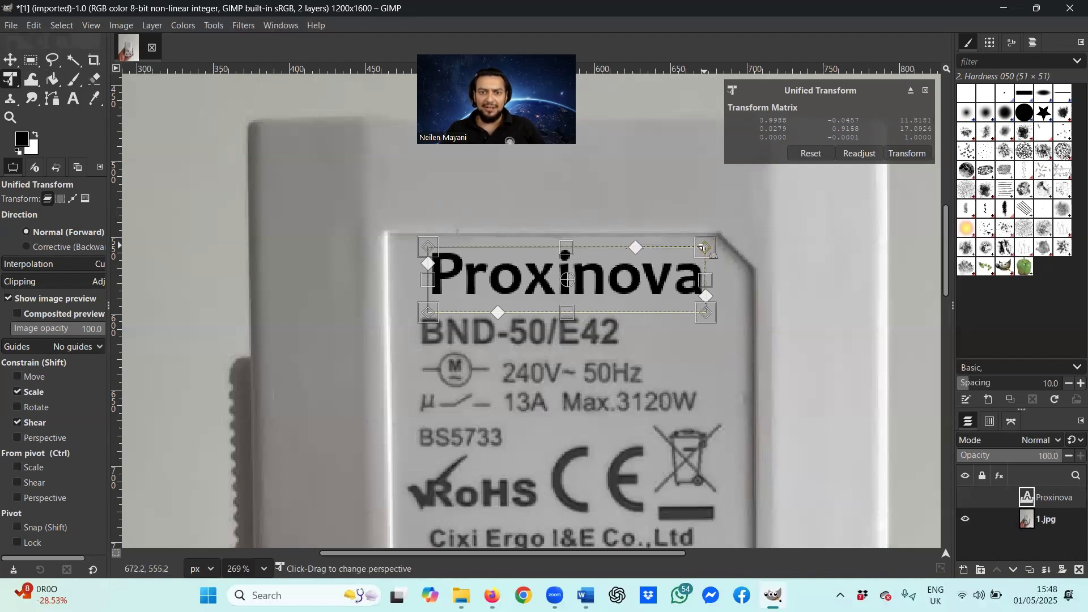
drag(702, 310, 702, 310)
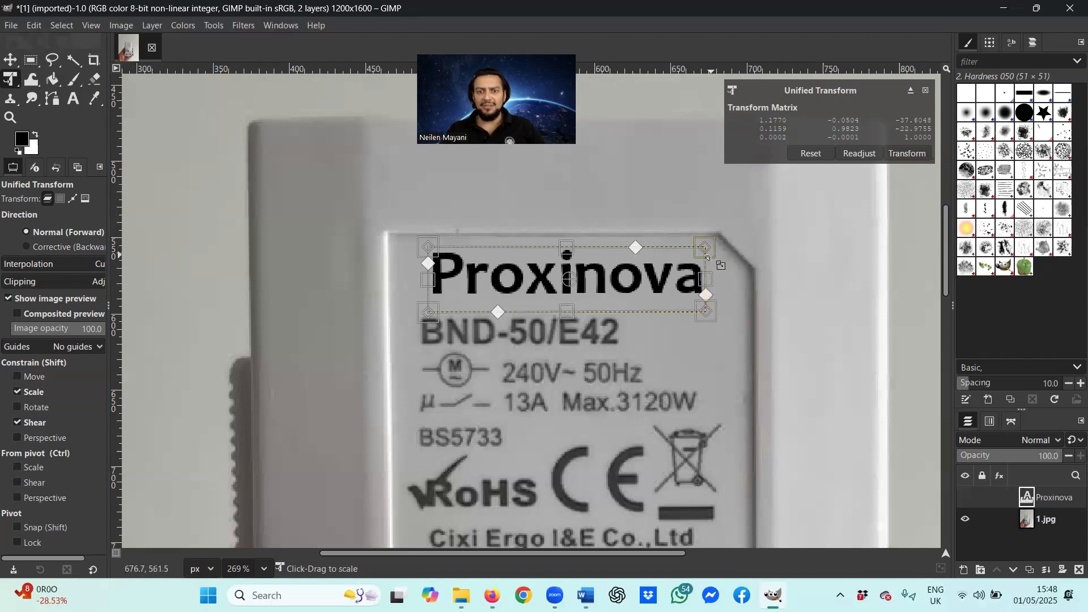
drag(707, 255, 702, 248)
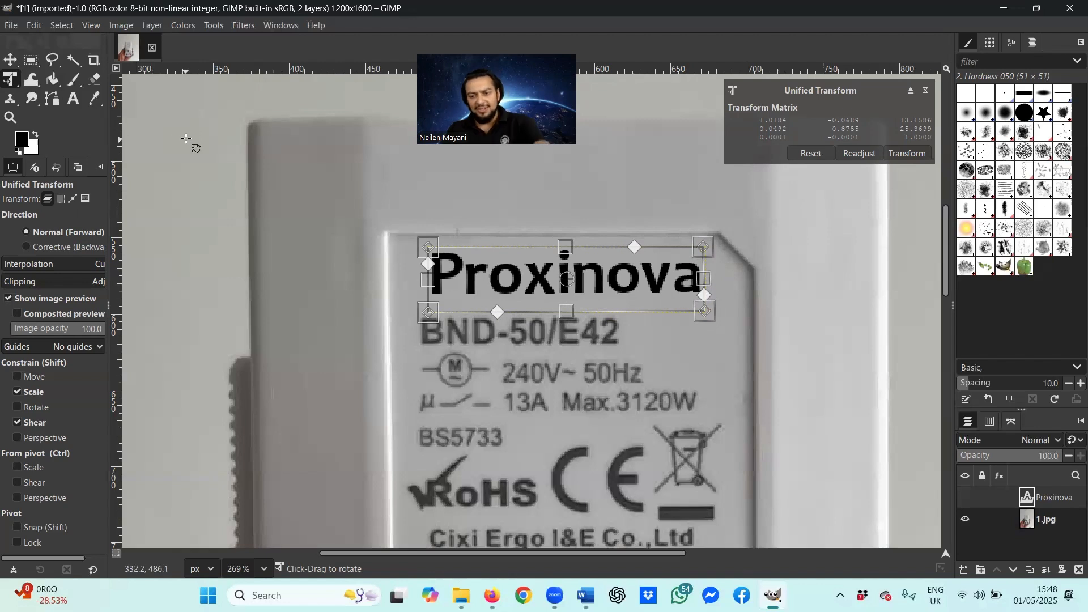
key(Return)
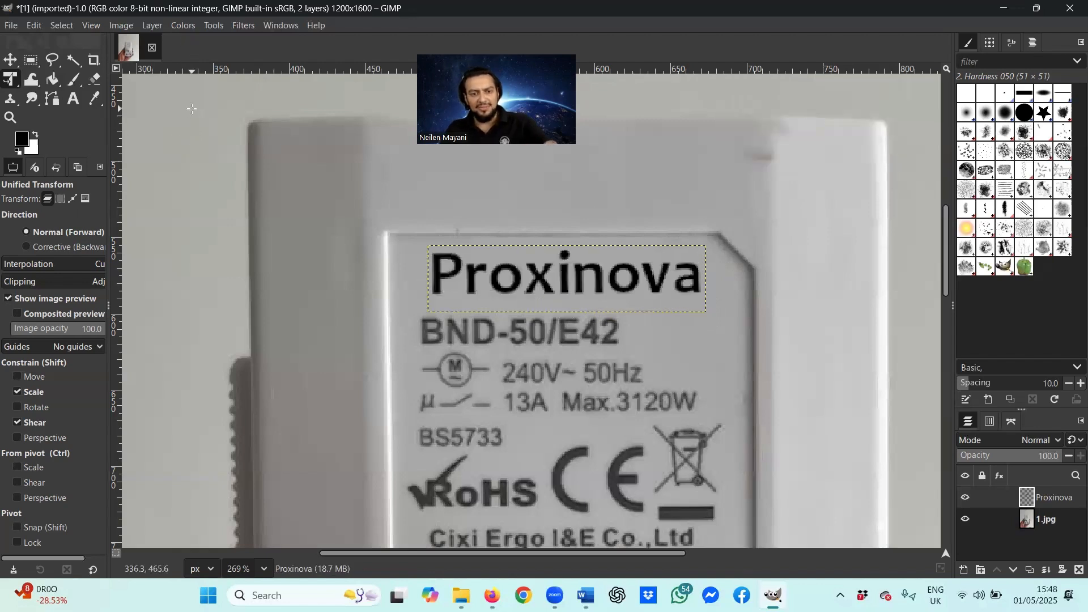
Step: Undo the applied transform, pick Bucket Fill, and drag the Proxinova layer opacity down to 90
key(ctrl+z)
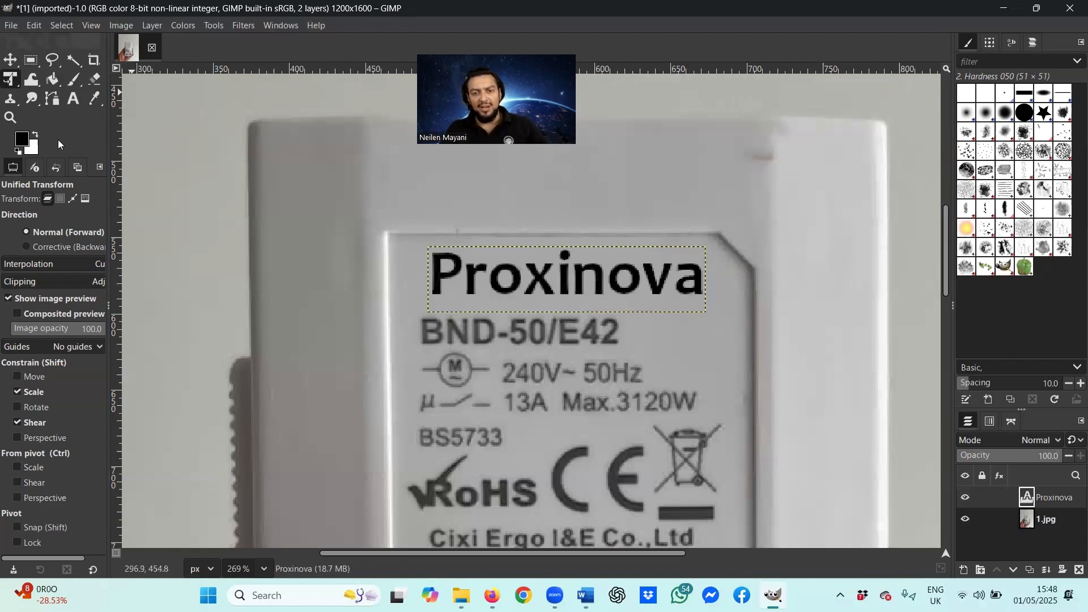
click(60, 84)
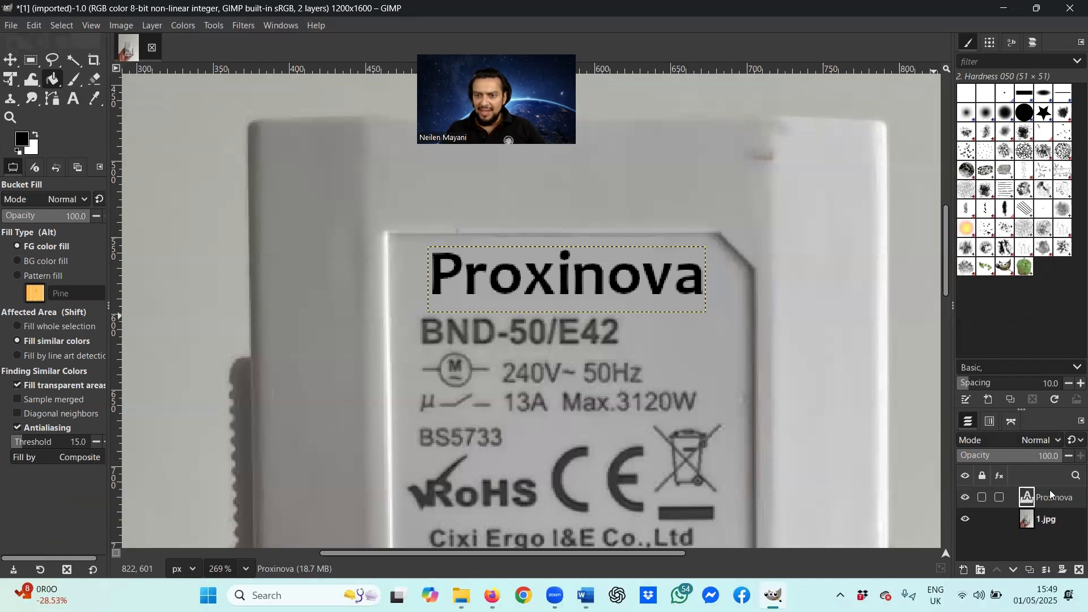
drag(1061, 454, 1051, 464)
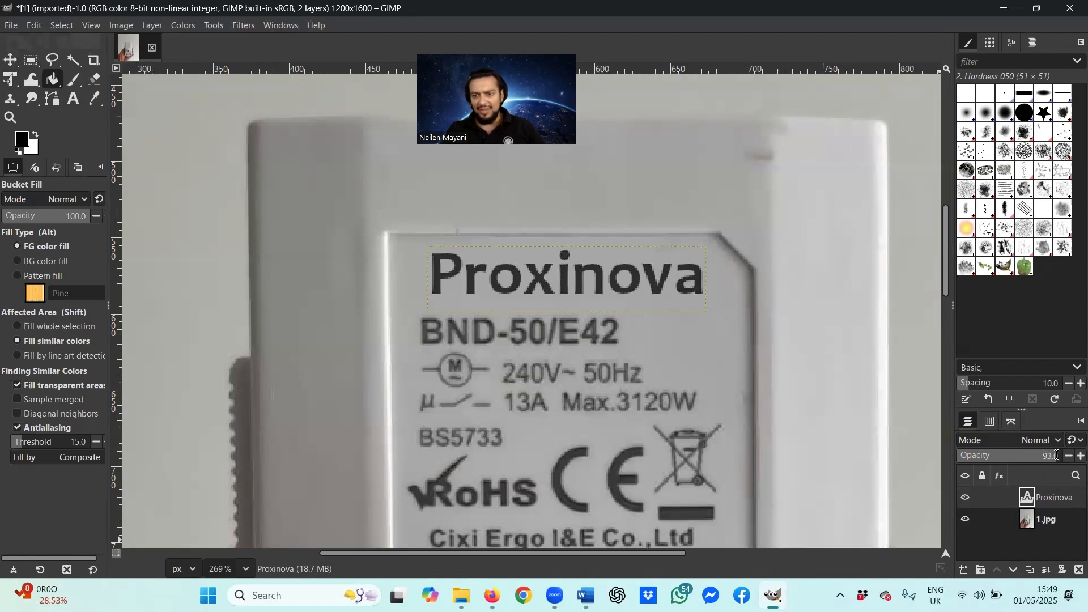
drag(1053, 461, 1051, 461)
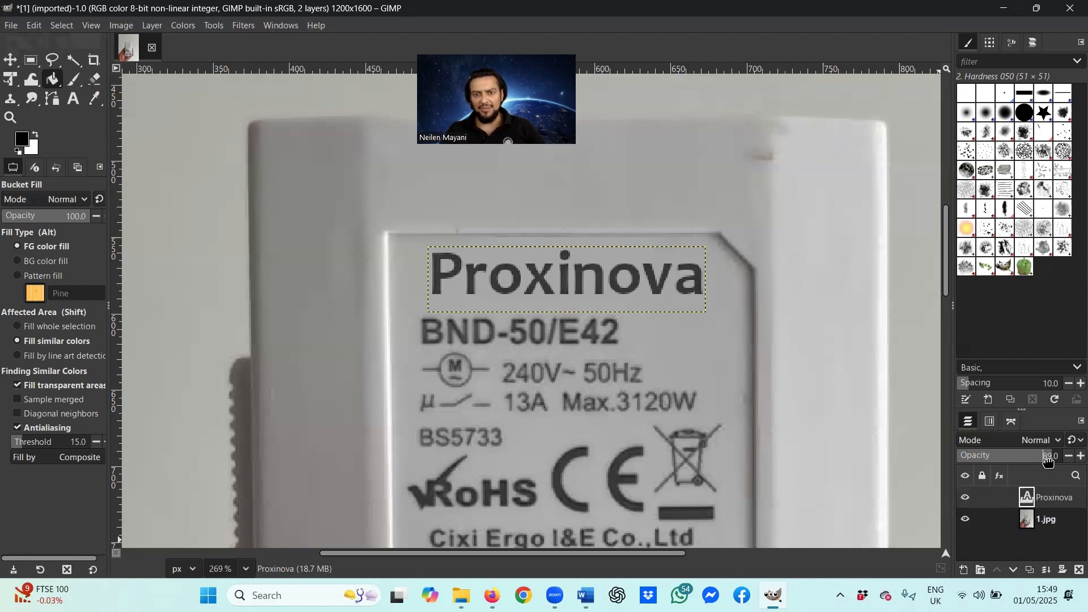
drag(1048, 461, 1050, 461)
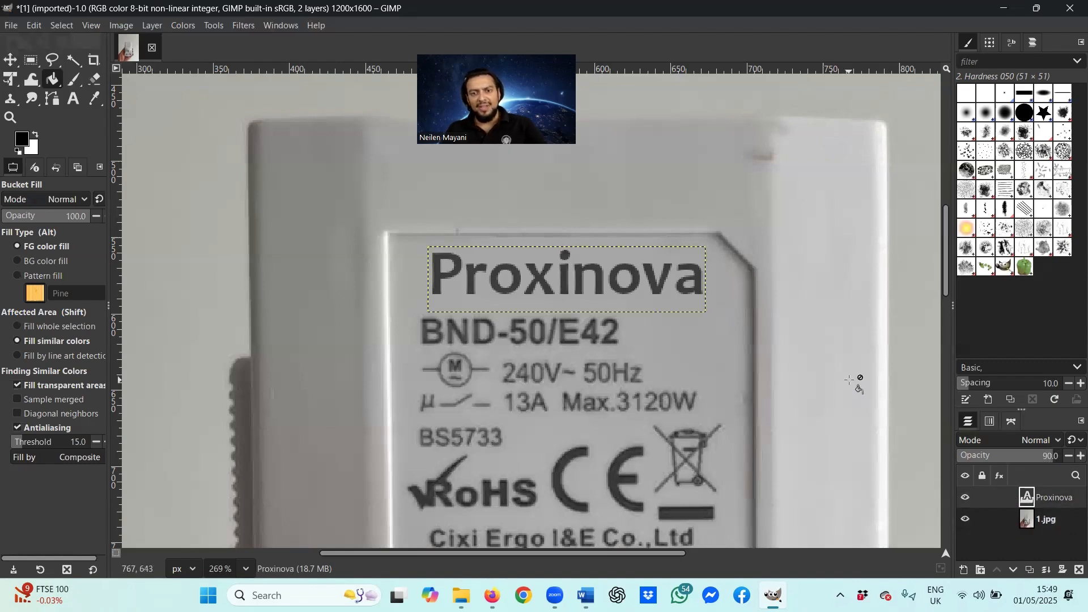
Step: Zoom out to view the whole image and make the 1.jpg layer active
scroll(850, 379, down, 6)
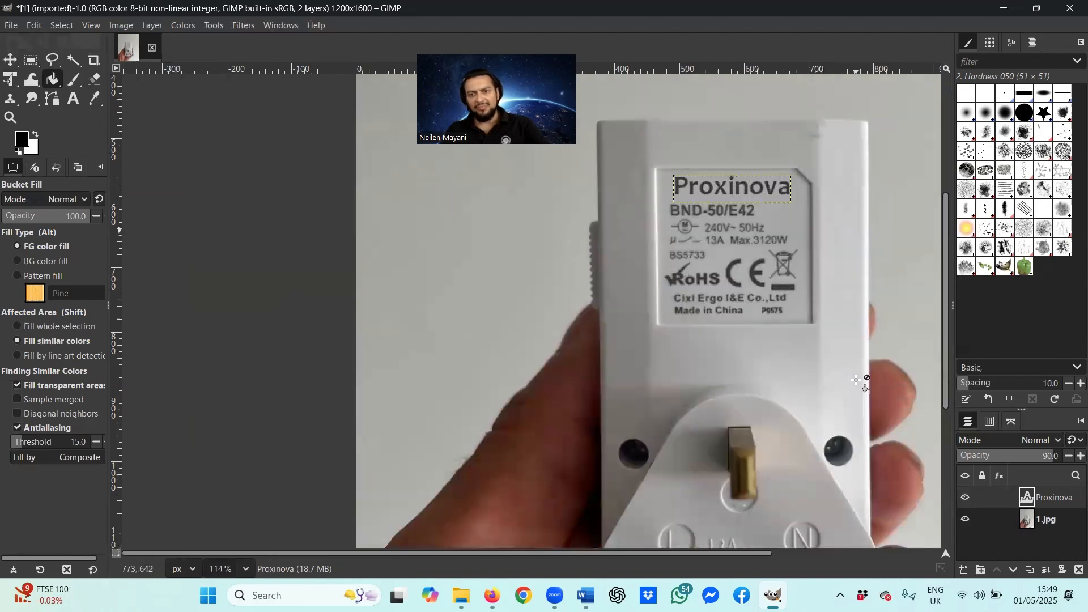
scroll(856, 379, down, 3)
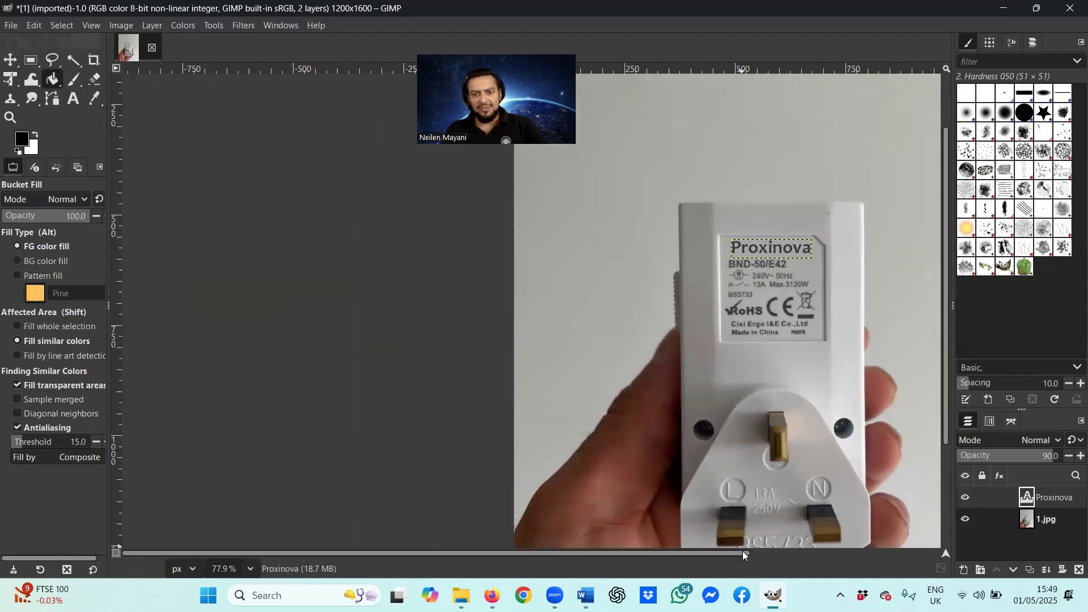
drag(742, 550, 786, 552)
scroll(754, 476, down, 1)
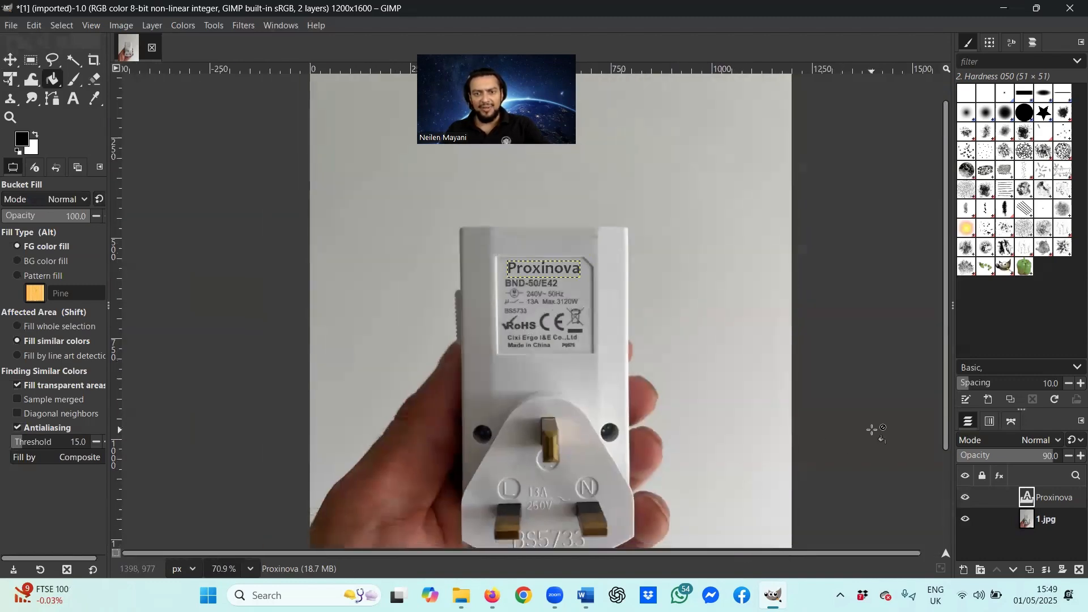
click(1036, 518)
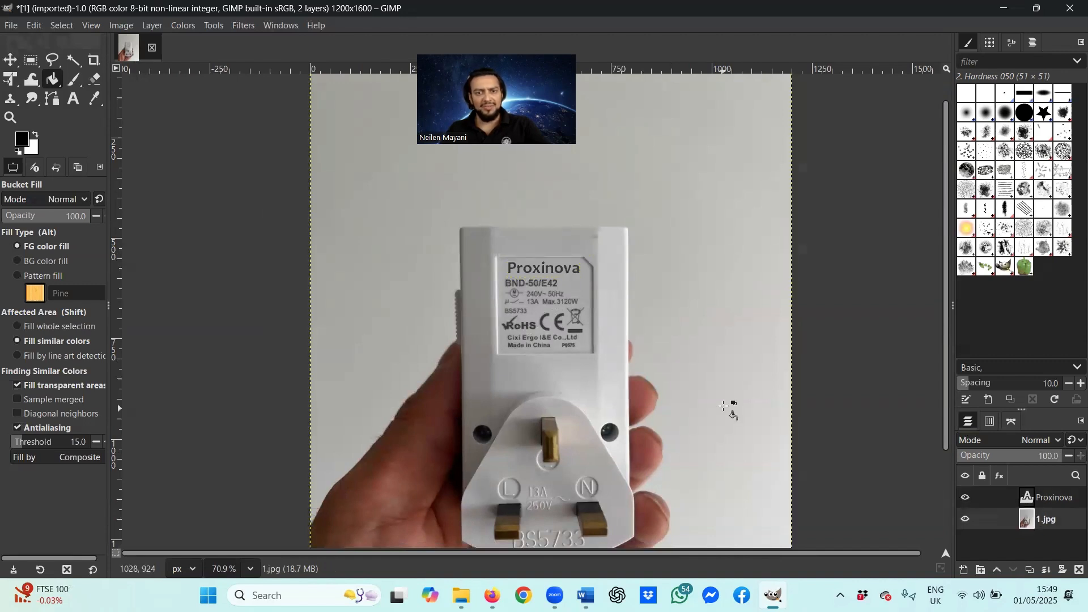
scroll(724, 407, down, 2)
scroll(727, 410, up, 3)
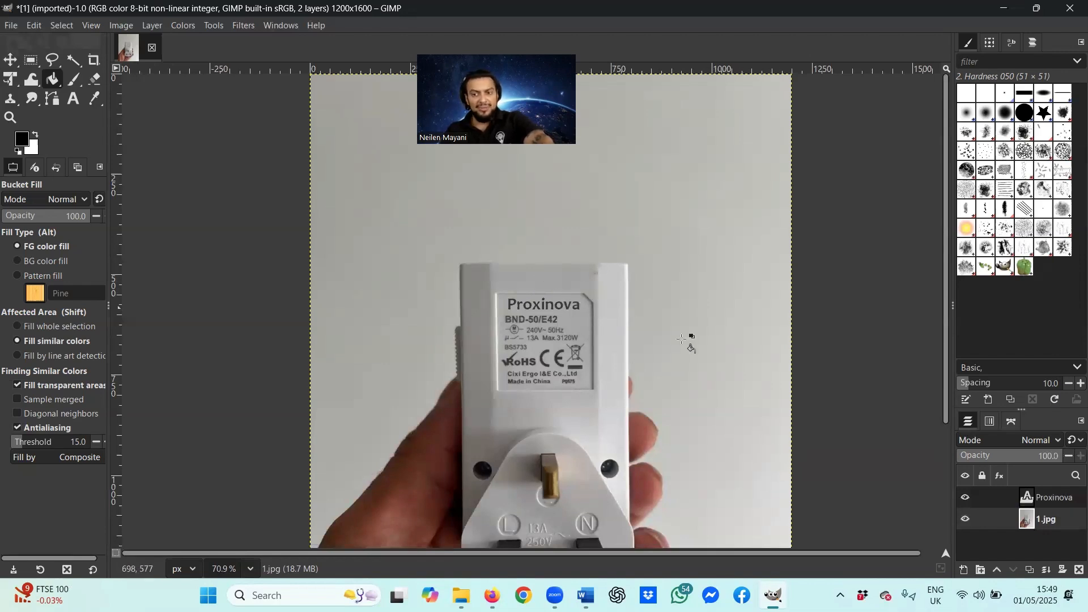
scroll(682, 339, down, 1)
scroll(672, 347, down, 1)
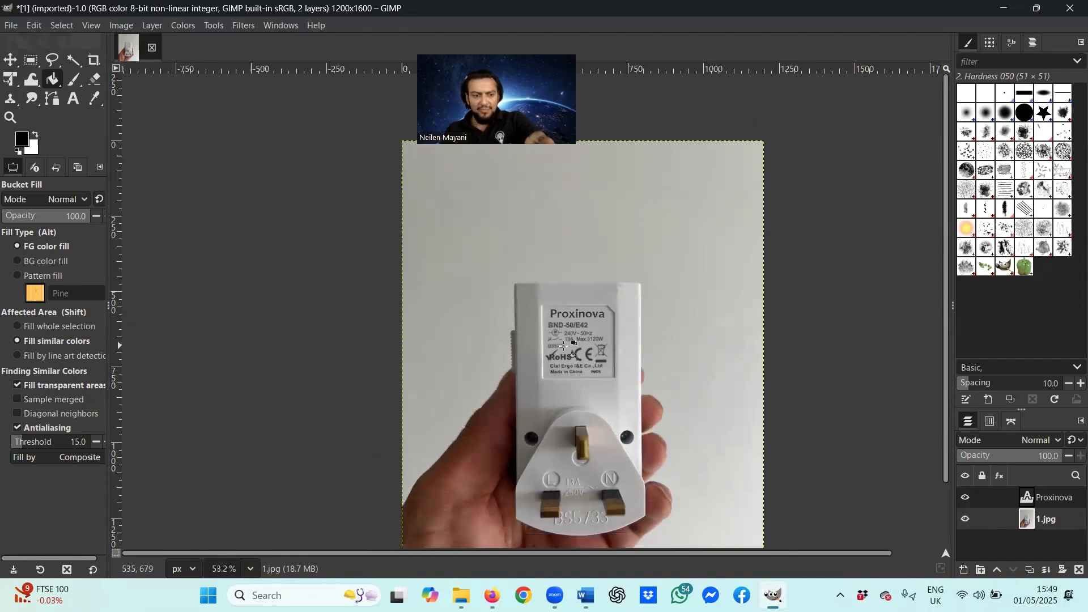
scroll(567, 347, up, 3)
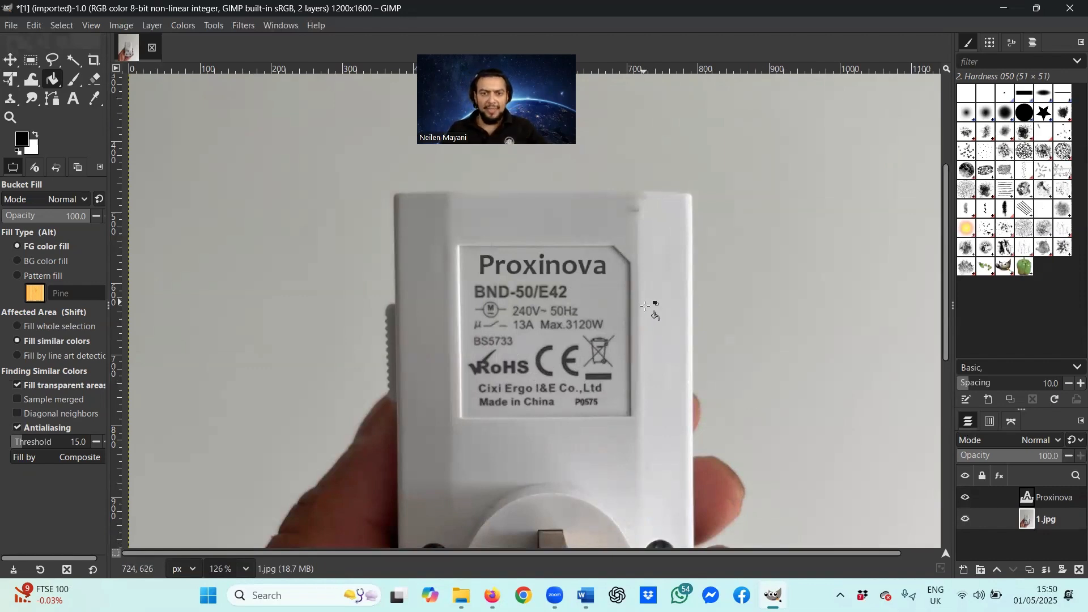
Step: Use File > Overwrite 1.jpg, then open the folder holding the exported photo
click(11, 25)
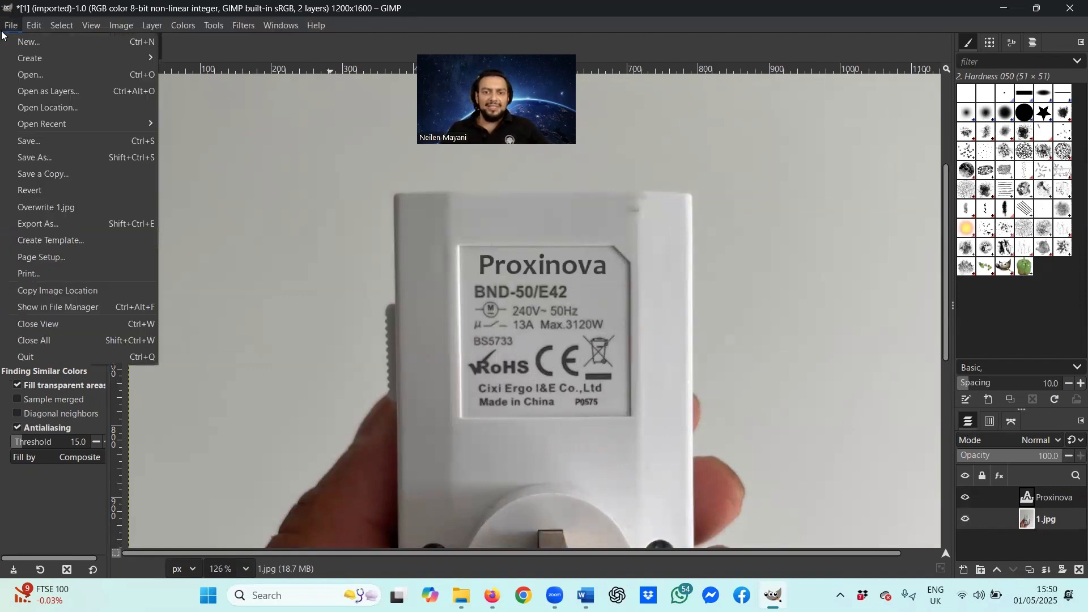
click(5, 26)
click(6, 26)
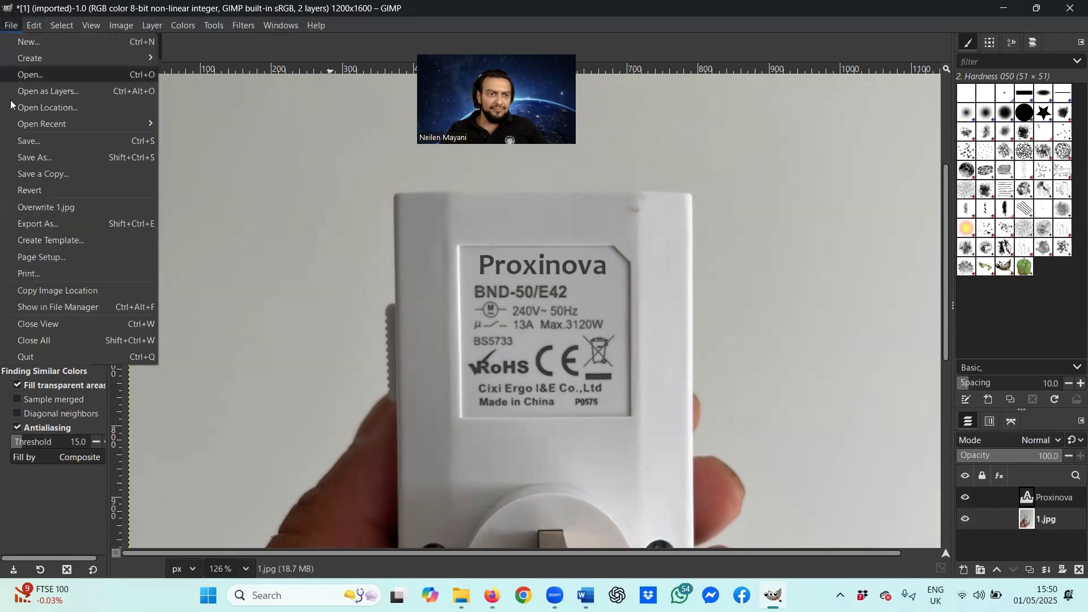
click(52, 208)
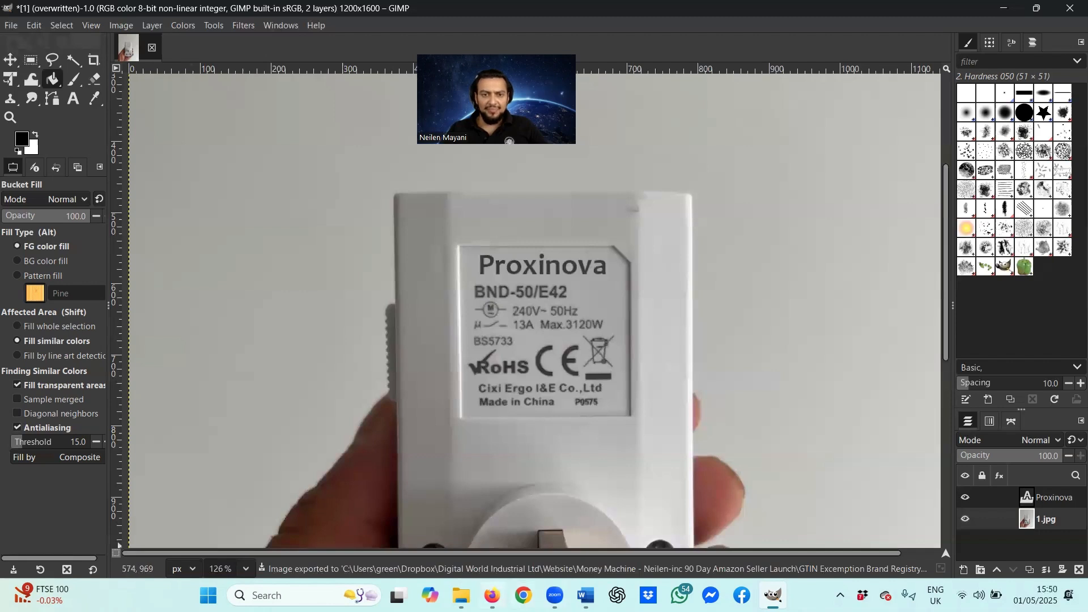
click(462, 594)
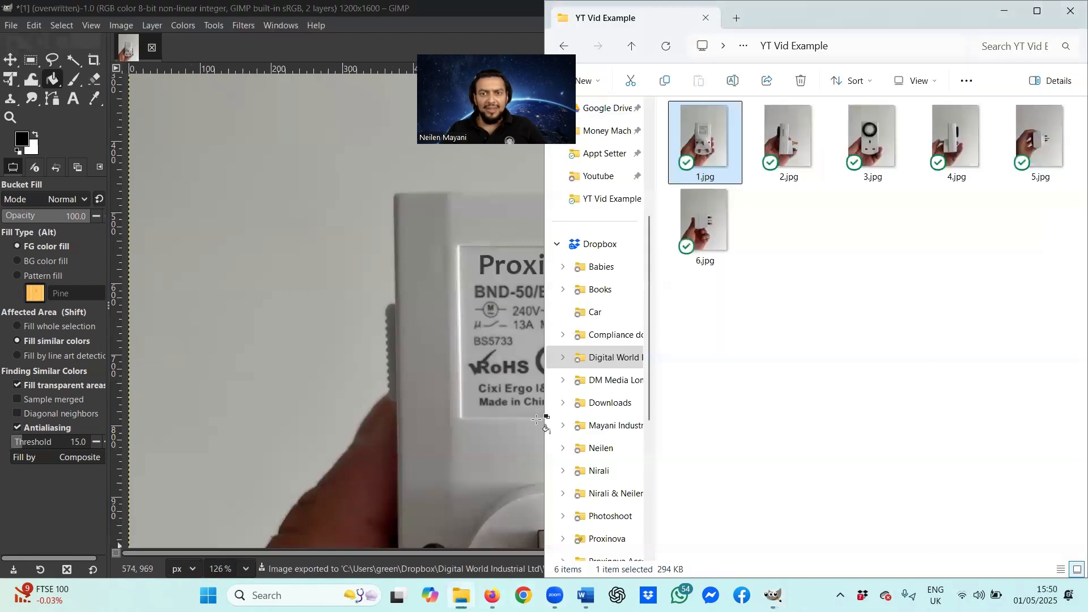
Step: Open the exported 1.jpg in Photos, zoom to inspect the Proxinova label, then close it
double_click(702, 159)
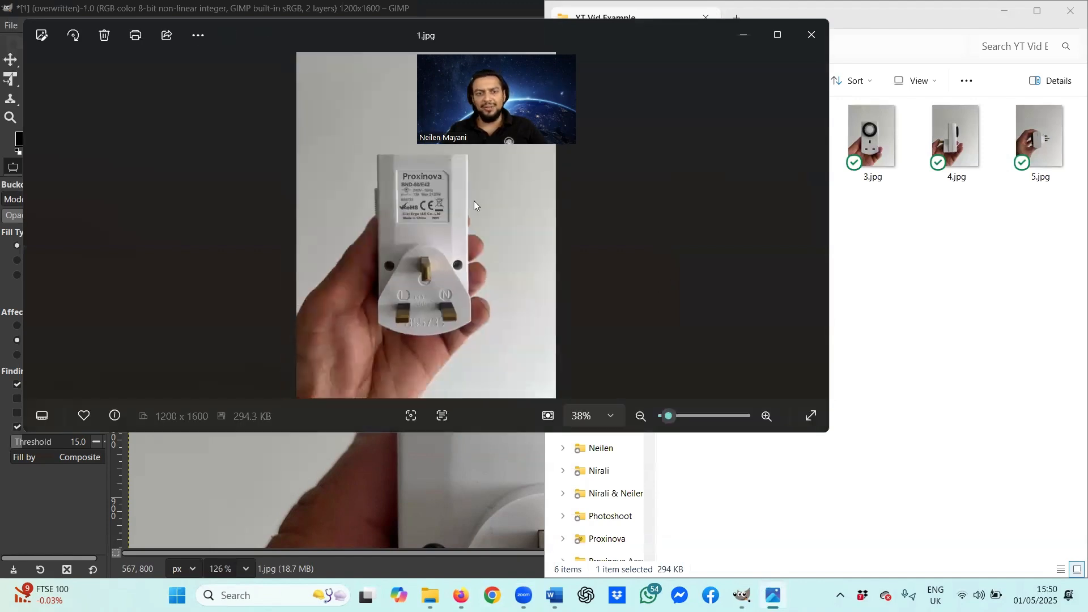
scroll(449, 215, up, 2)
scroll(449, 215, down, 3)
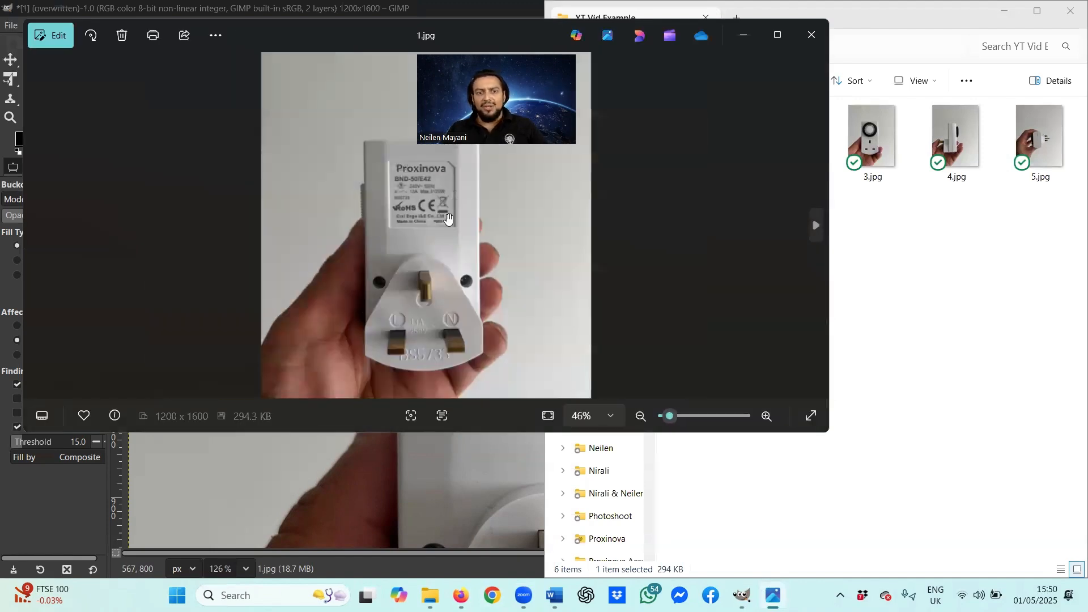
click(812, 37)
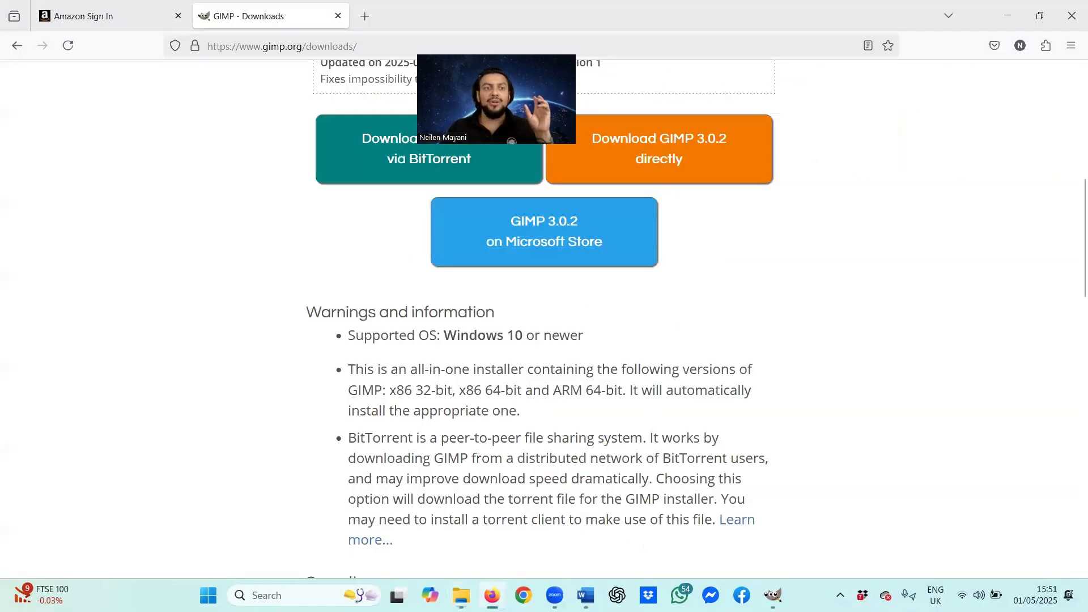
Step: Switch to the Amazon Brand Registry tab showing the empty brands dashboard
click(113, 16)
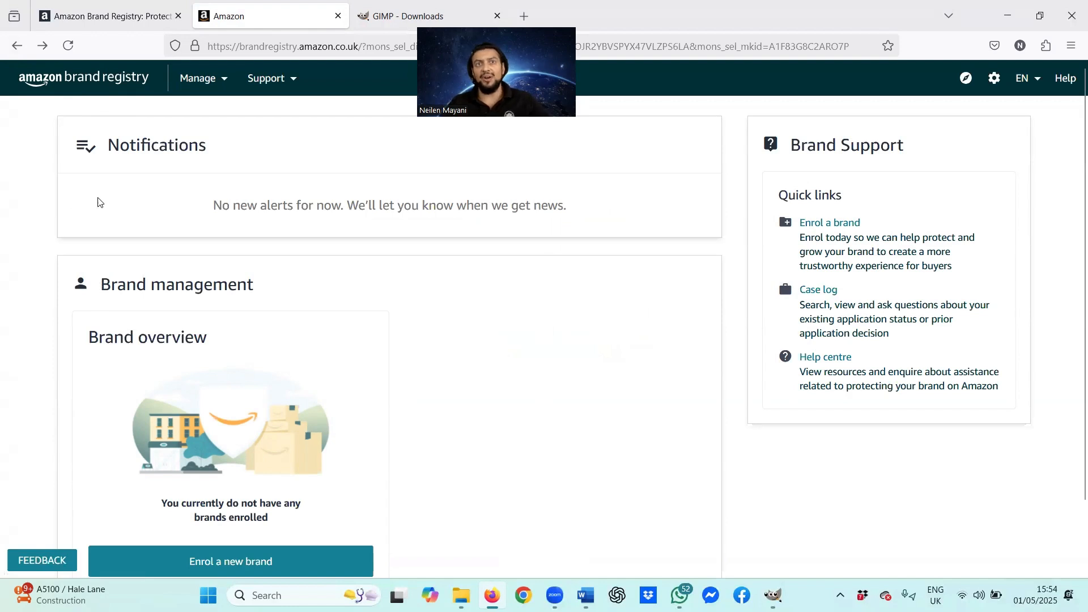
Step: Scroll to Brand overview and choose 'Enrol a new brand'
scroll(286, 306, down, 2)
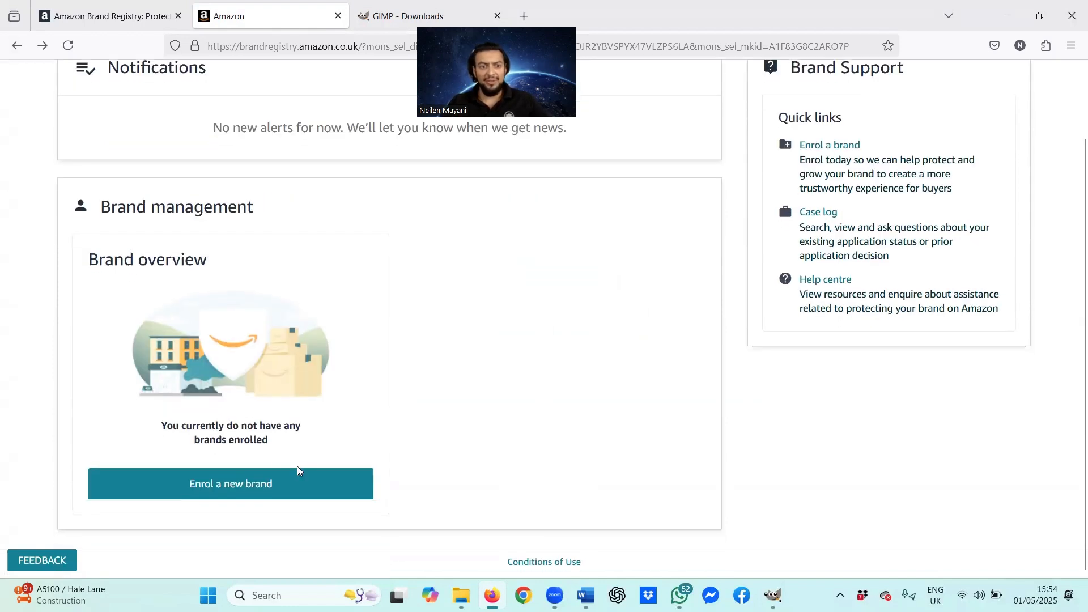
click(228, 490)
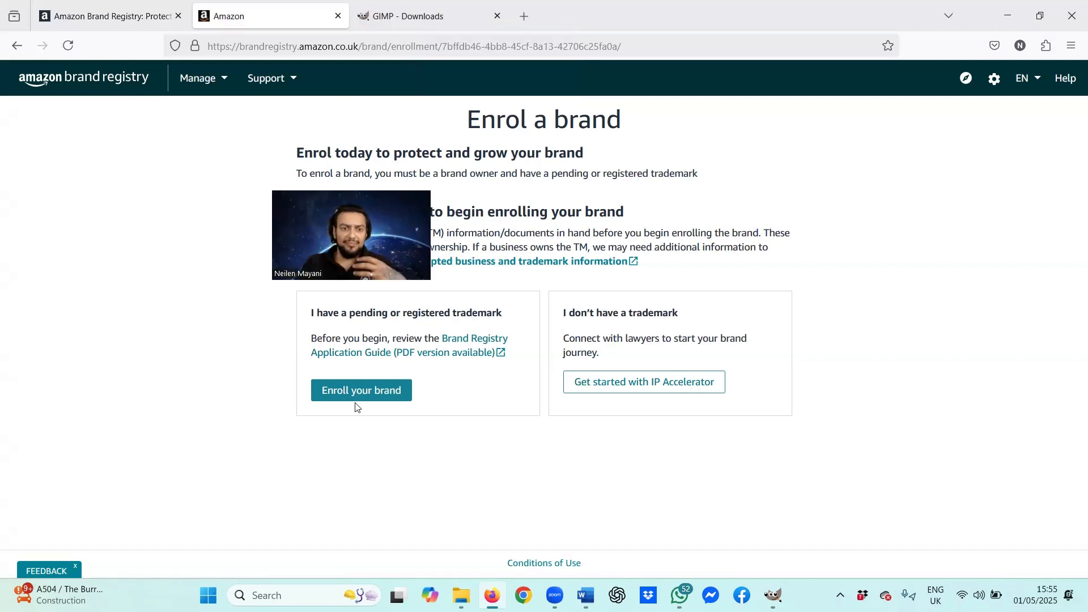
Step: Start the existing-trademark enrolment and enter Proxinova as the brand name
click(363, 387)
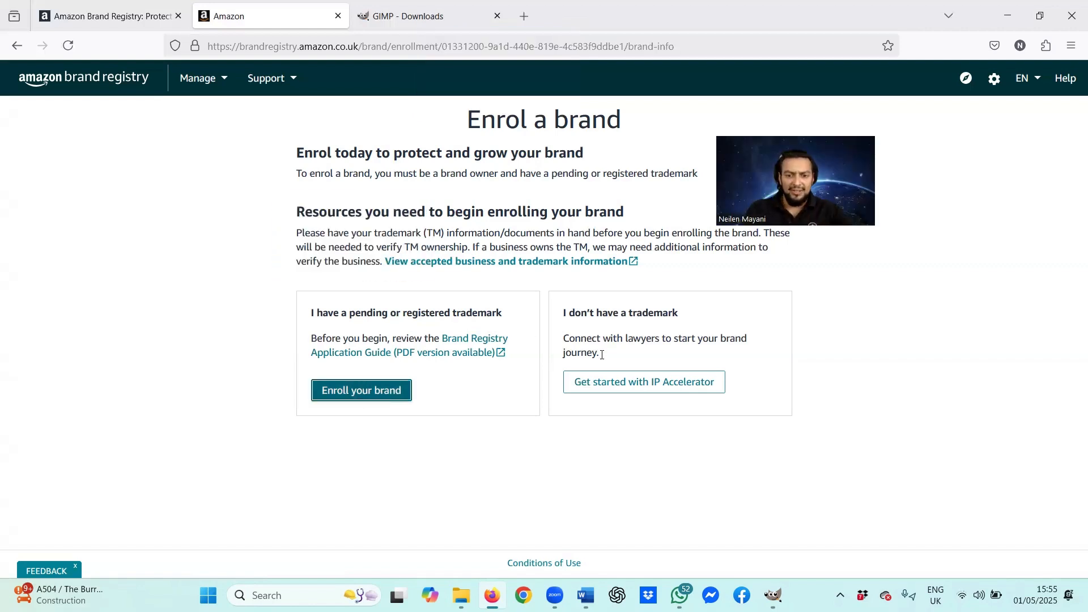
text(Proxinova)
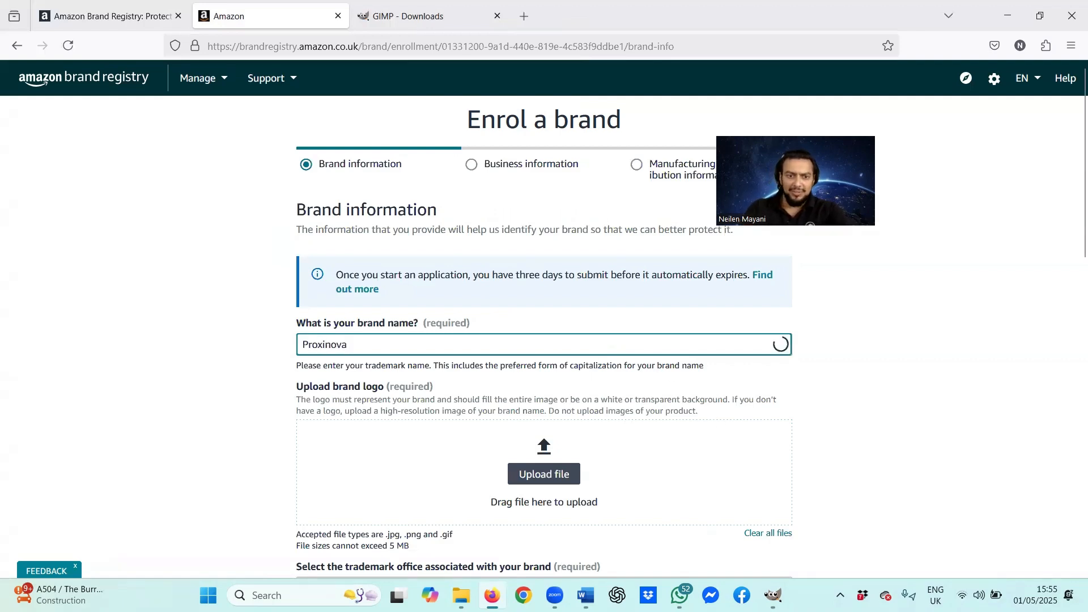
scroll(644, 362, down, 2)
scroll(645, 362, down, 2)
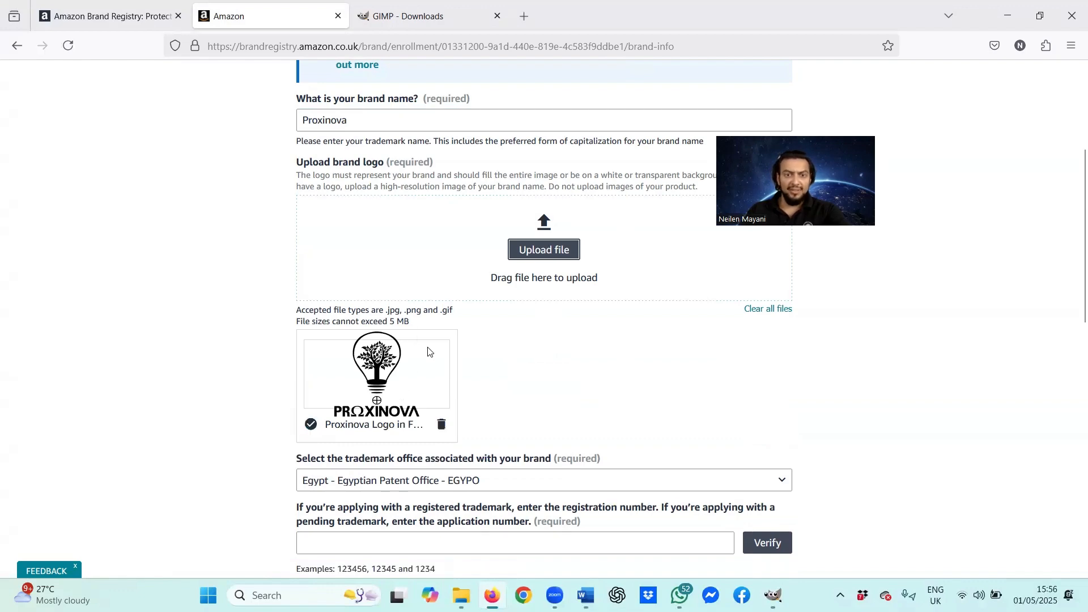
scroll(428, 348, down, 4)
Step: Select United Kingdom – IPOUK as the trademark office, then open a new browser tab
click(456, 258)
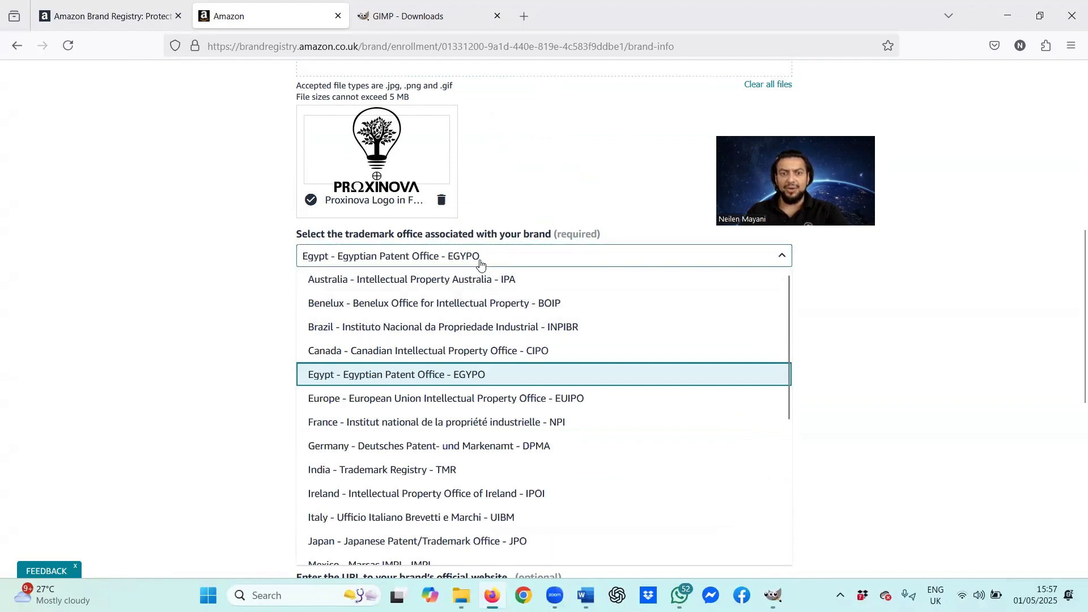
key(u)
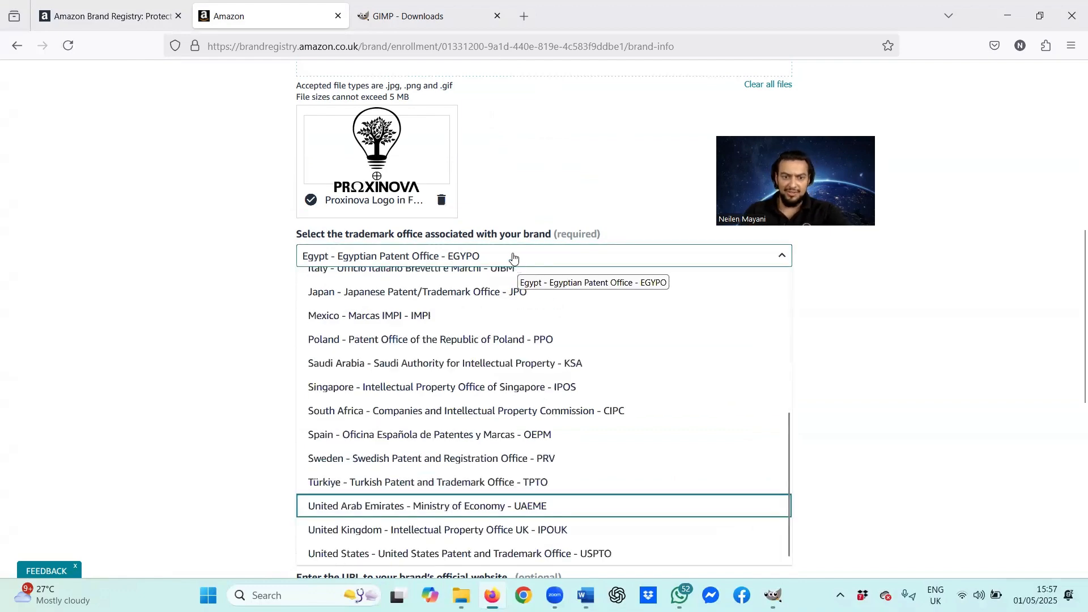
click(549, 531)
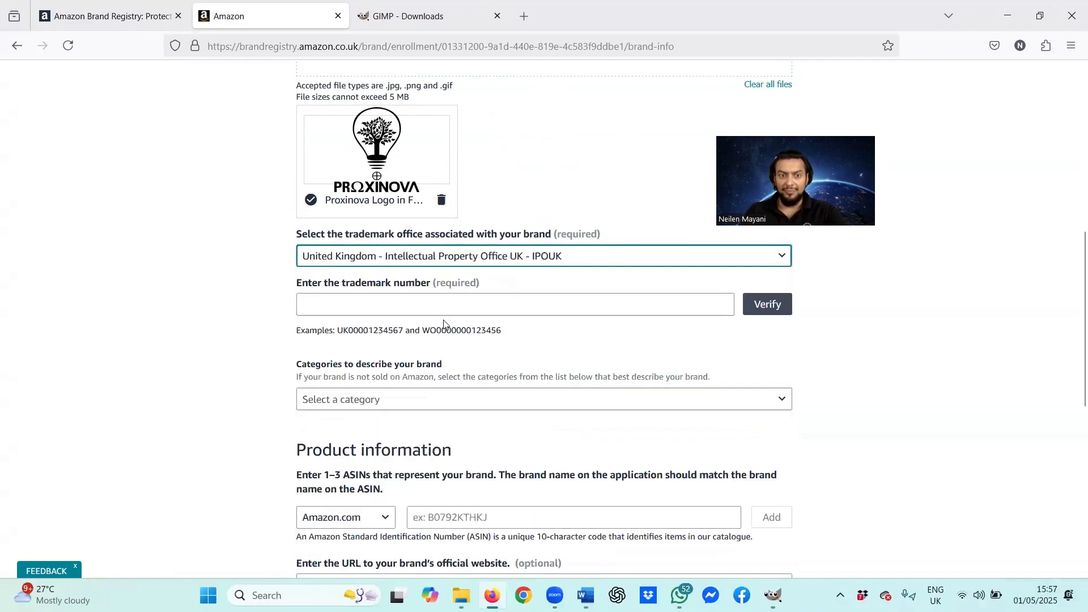
click(387, 300)
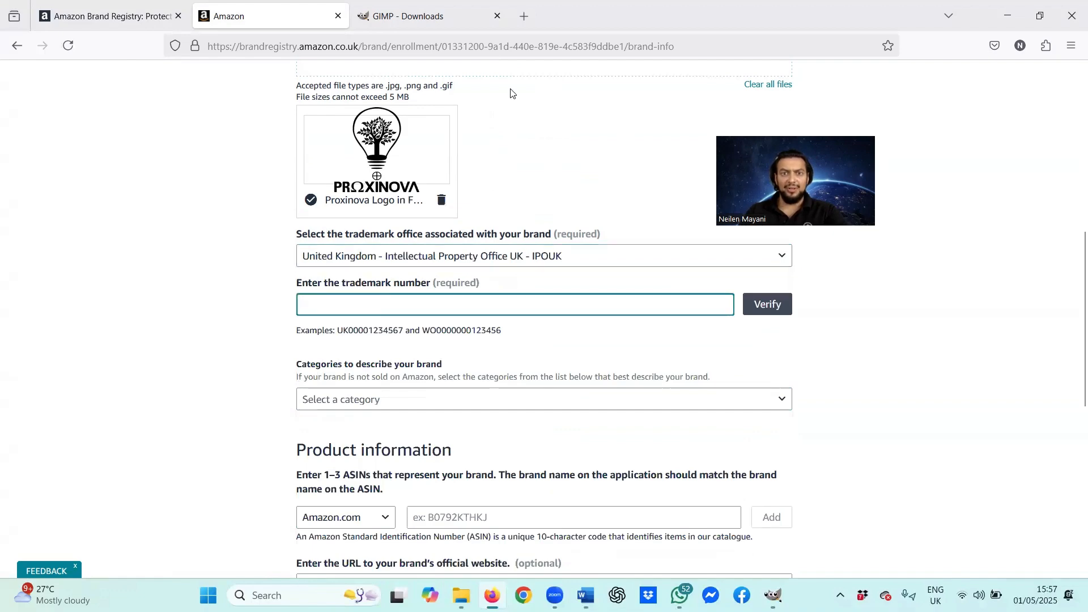
click(524, 16)
Step: Search the web for 'trademark search' and open the GOV.UK Trade marks result
click(511, 135)
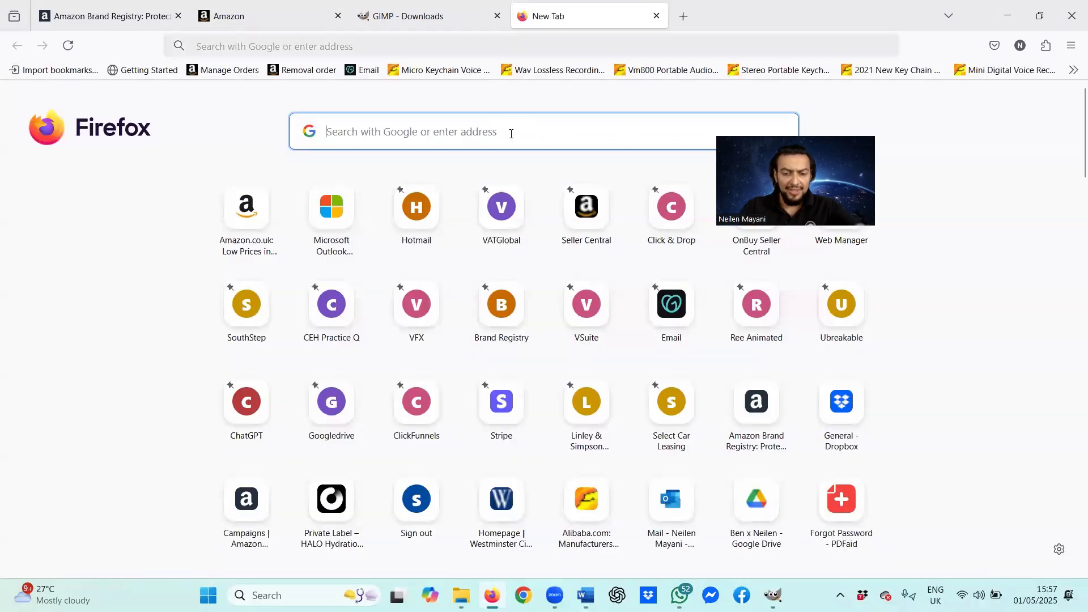
text(trademark search)
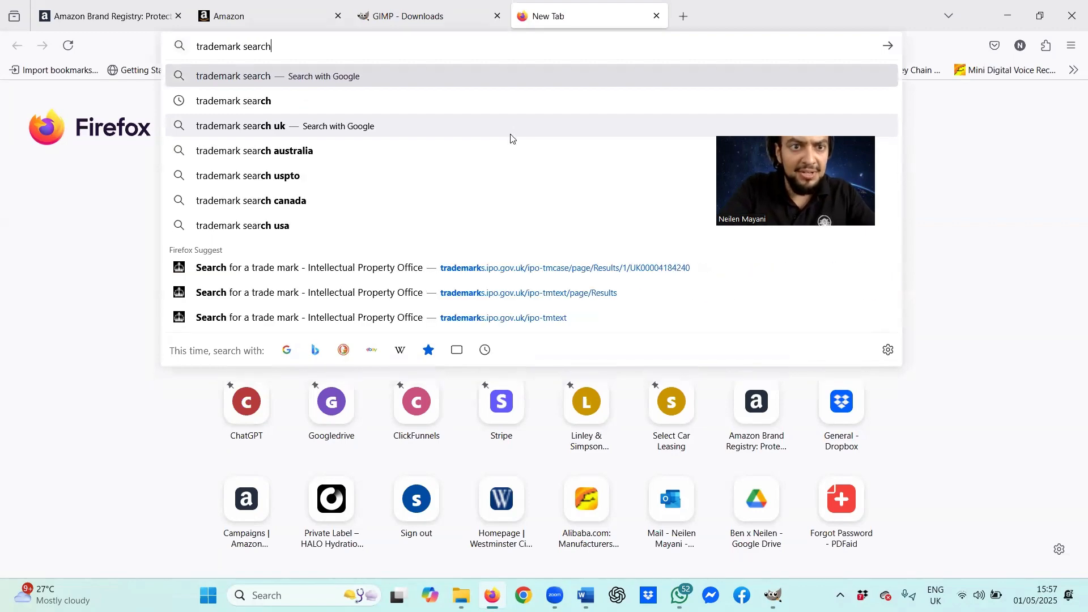
key(Return)
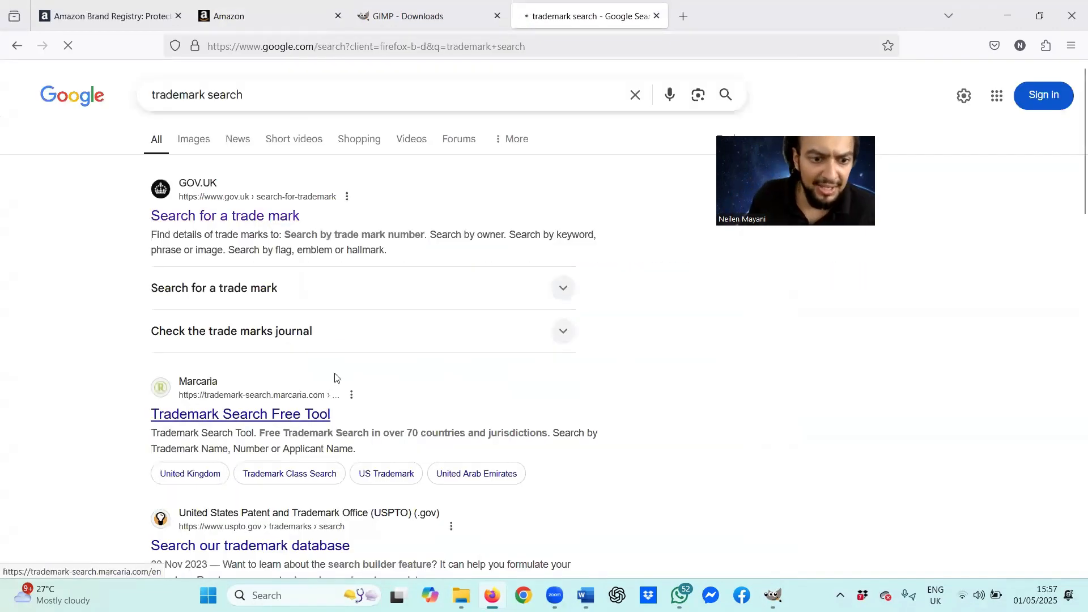
scroll(337, 374, down, 5)
click(327, 381)
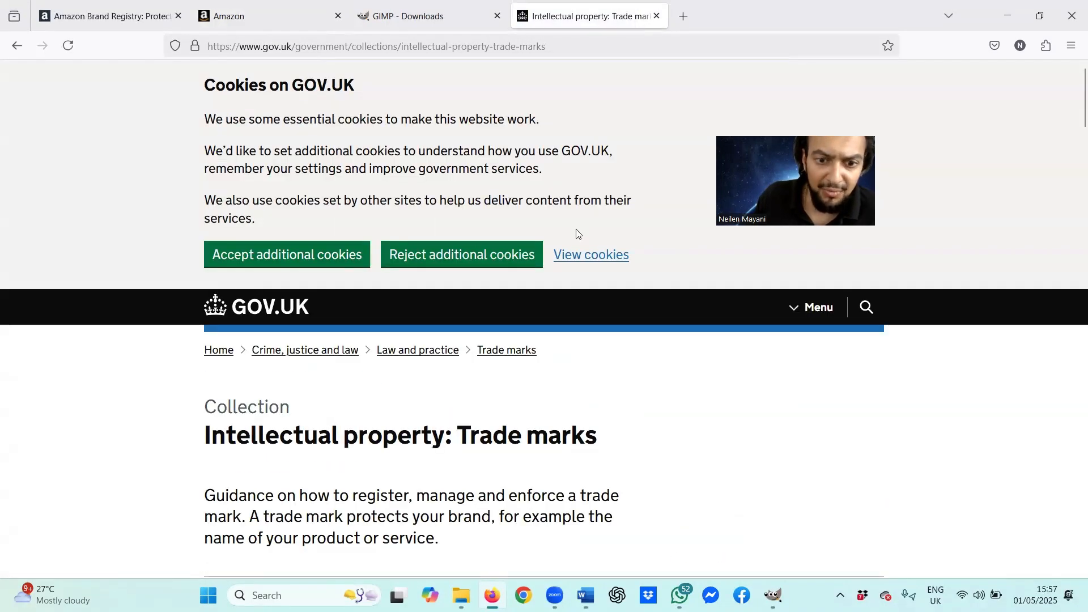
Step: Accept GOV.UK cookies and go to Search for a trade mark by keyword, phrase or image
scroll(555, 250, down, 10)
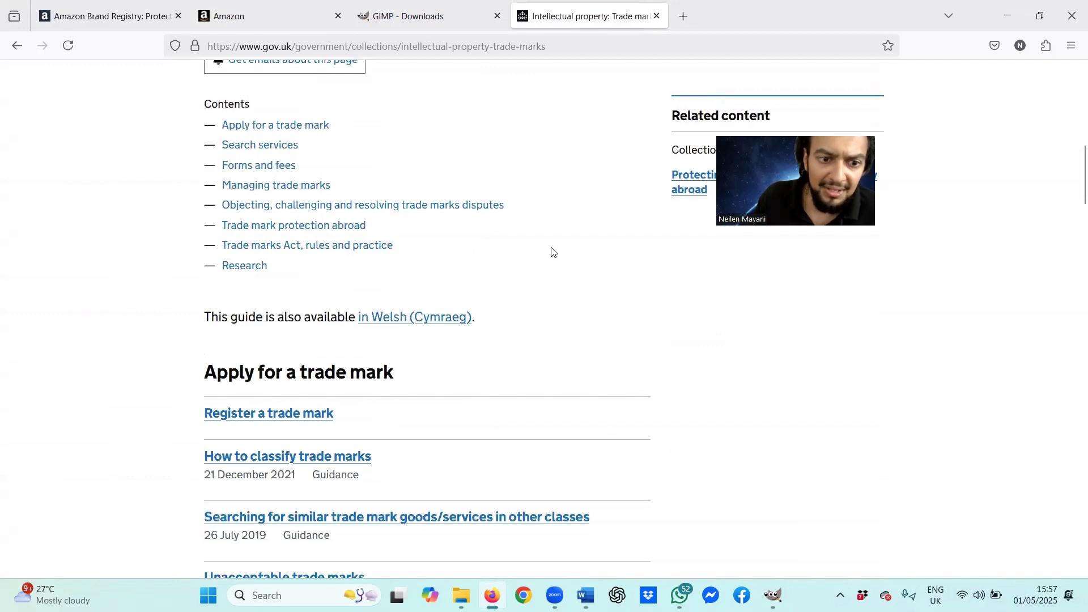
scroll(552, 251, up, 3)
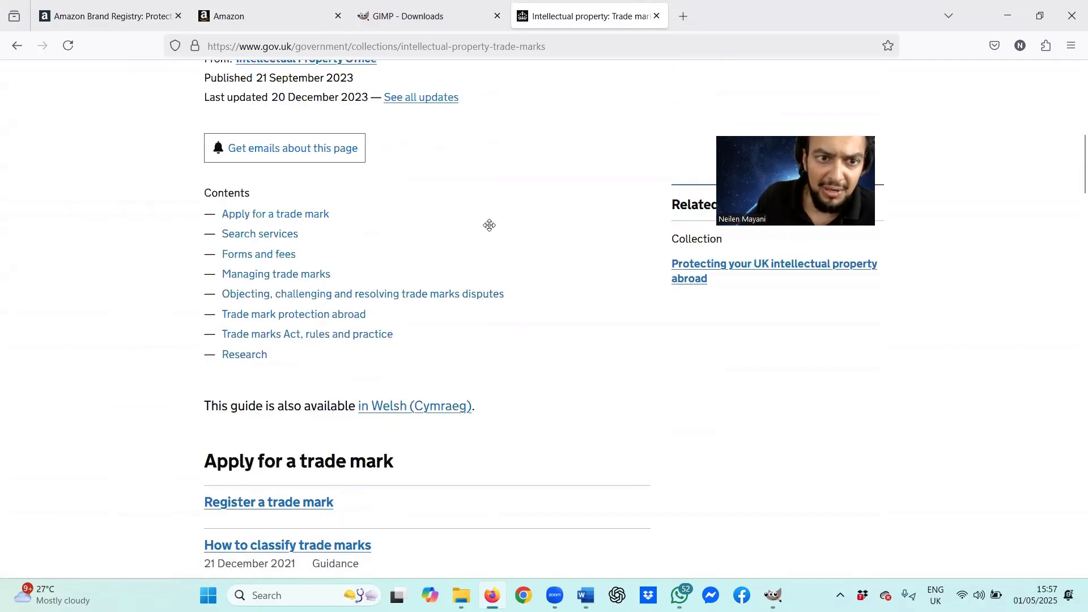
scroll(333, 260, up, 10)
click(332, 260)
scroll(436, 275, down, 5)
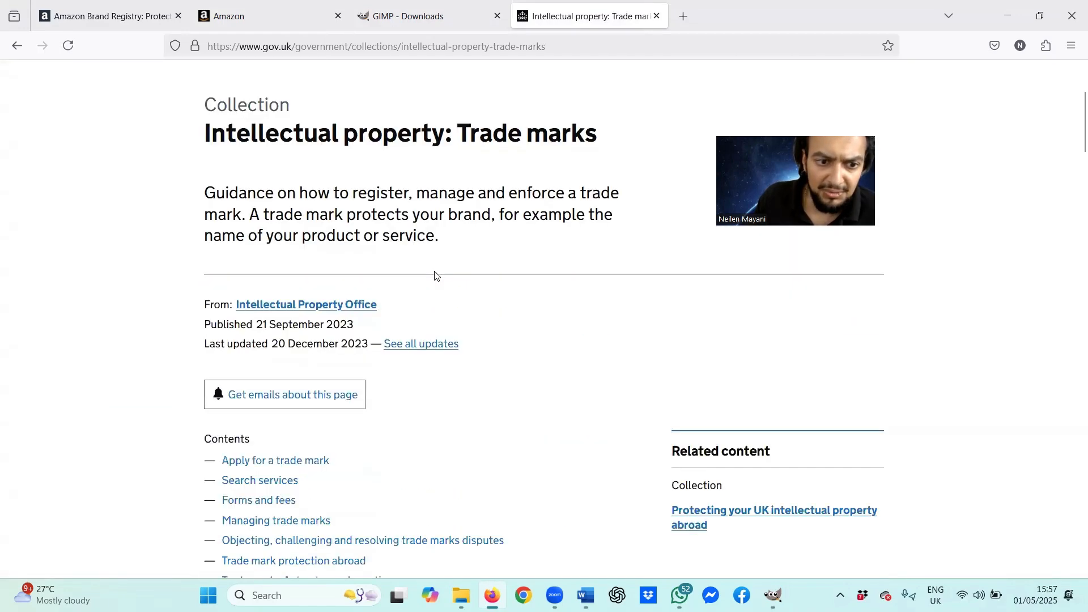
scroll(435, 274, down, 2)
click(248, 367)
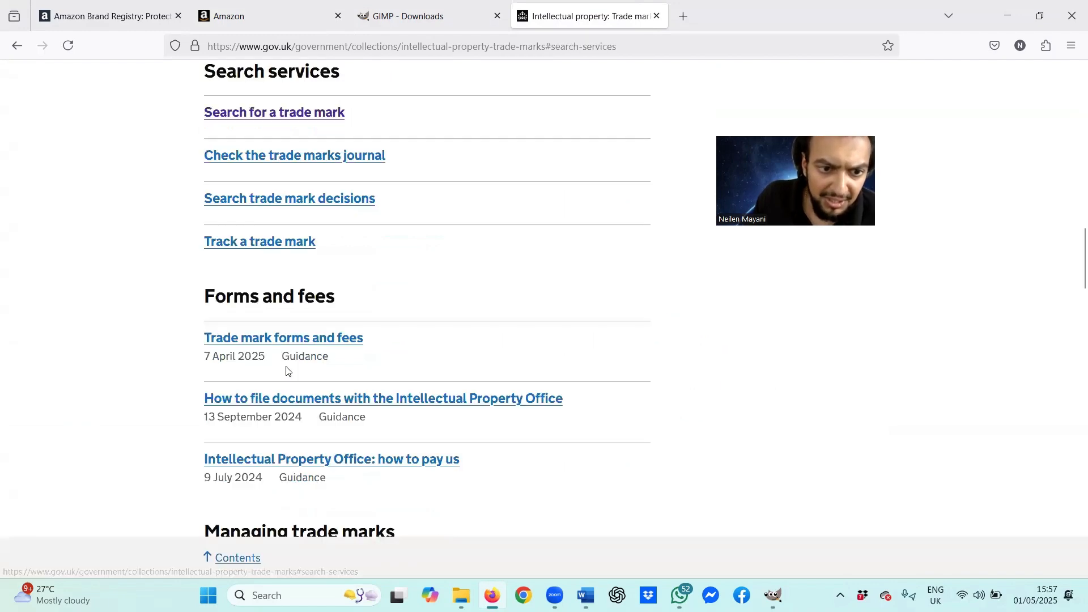
click(284, 114)
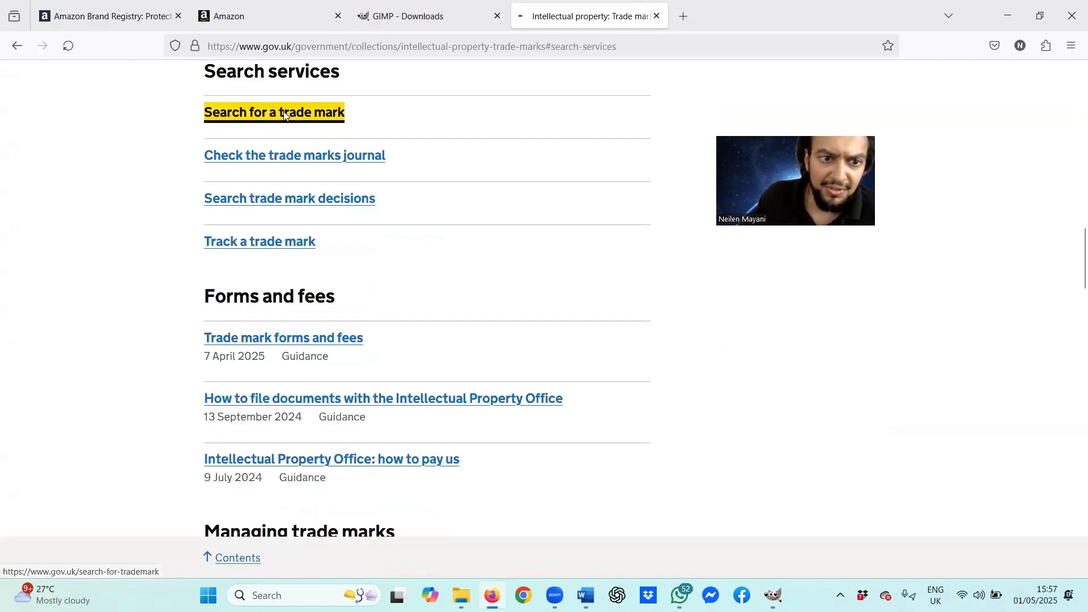
scroll(447, 236, down, 1)
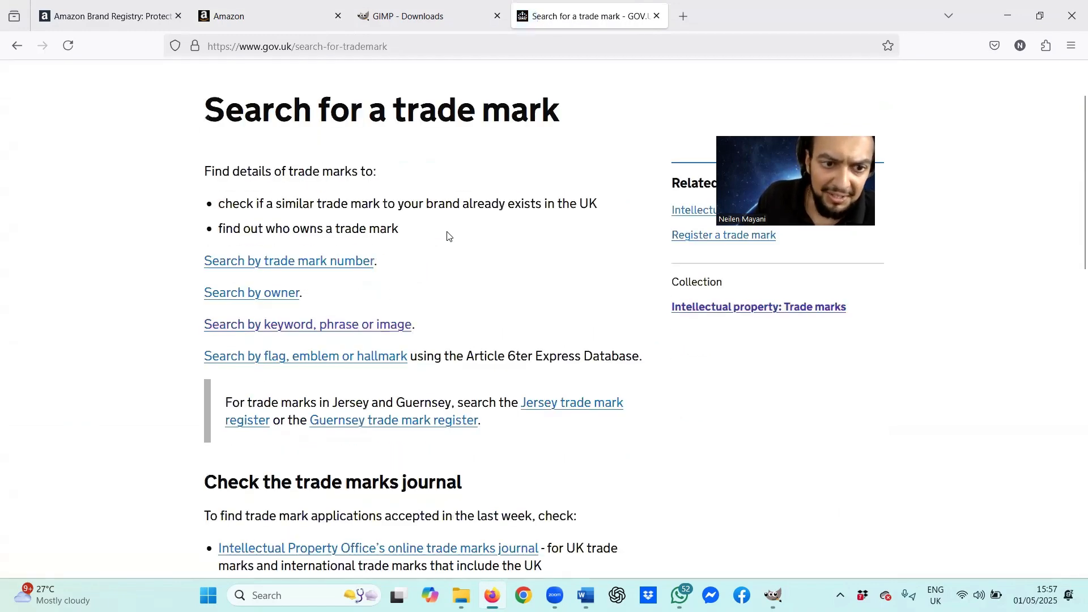
click(331, 332)
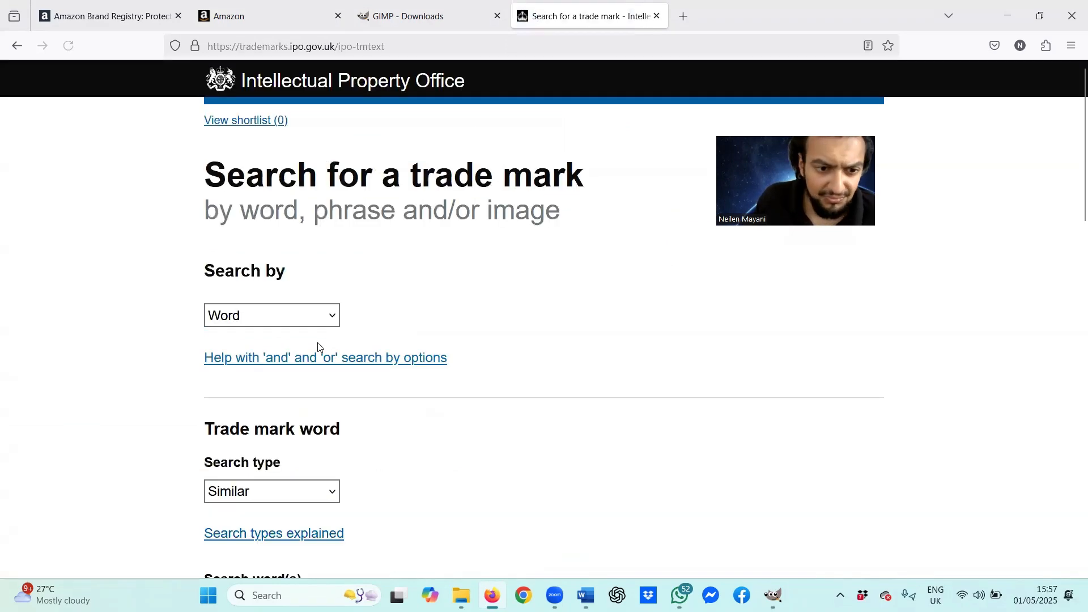
scroll(318, 347, down, 5)
Step: Search the UK IPO trade mark register for 'proxinova' and review the results
click(346, 238)
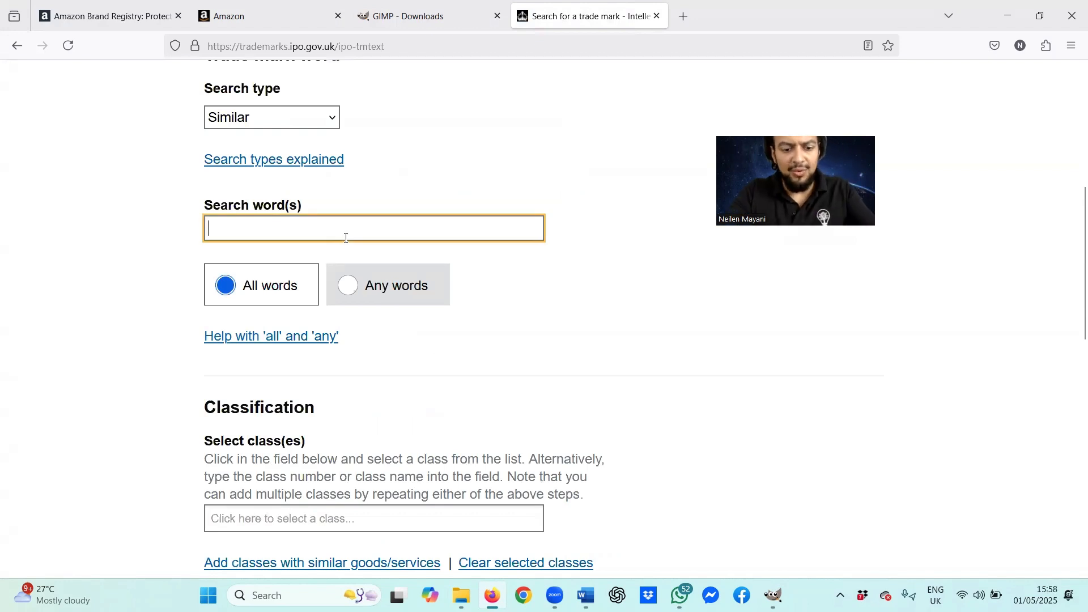
text(proxinova)
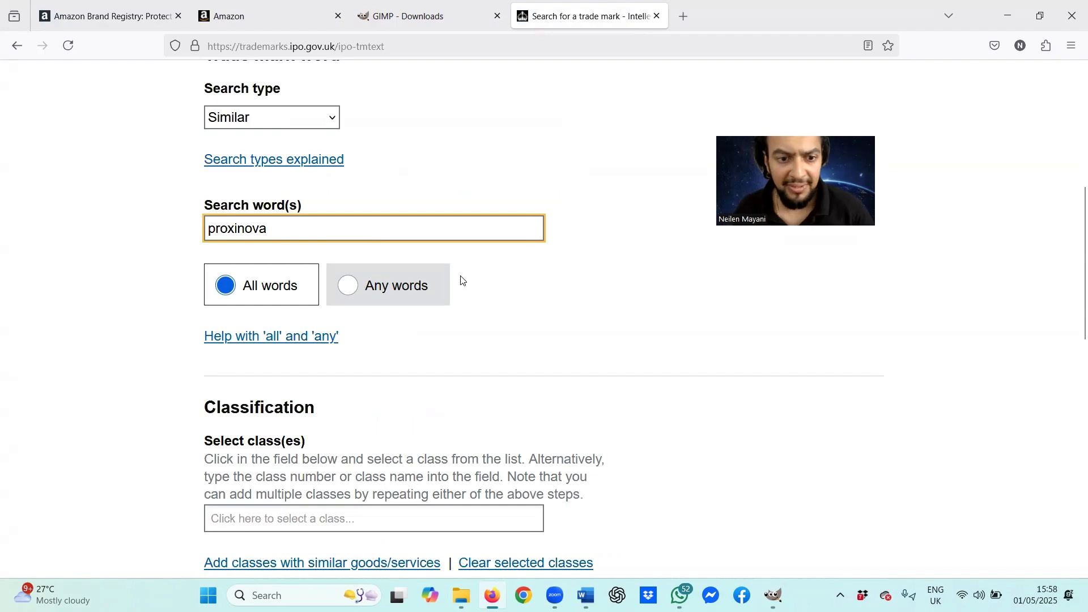
scroll(416, 338, down, 10)
click(255, 308)
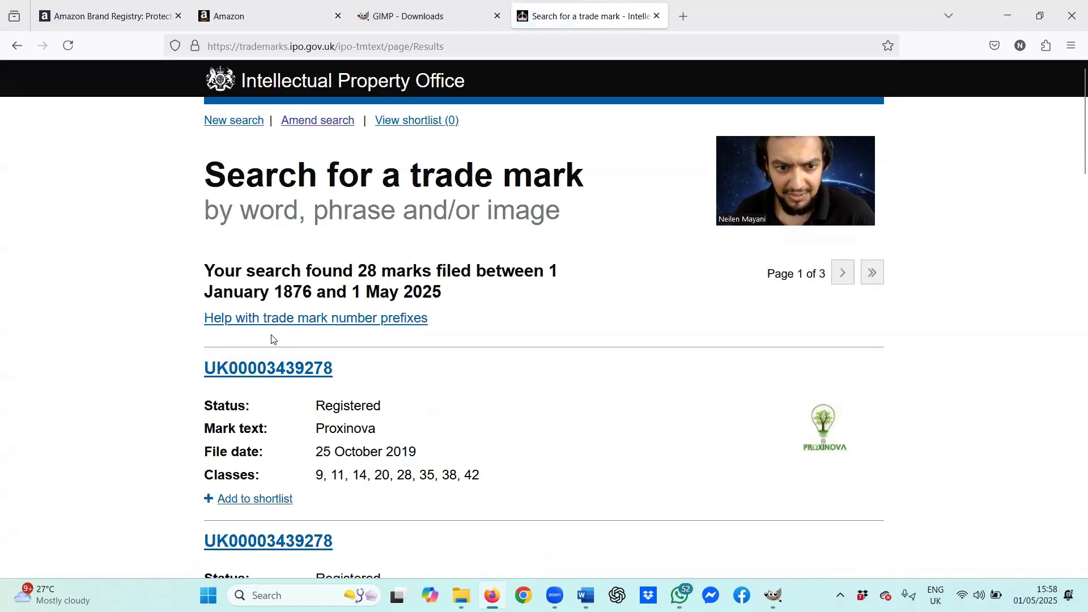
scroll(276, 338, down, 5)
scroll(267, 341, down, 2)
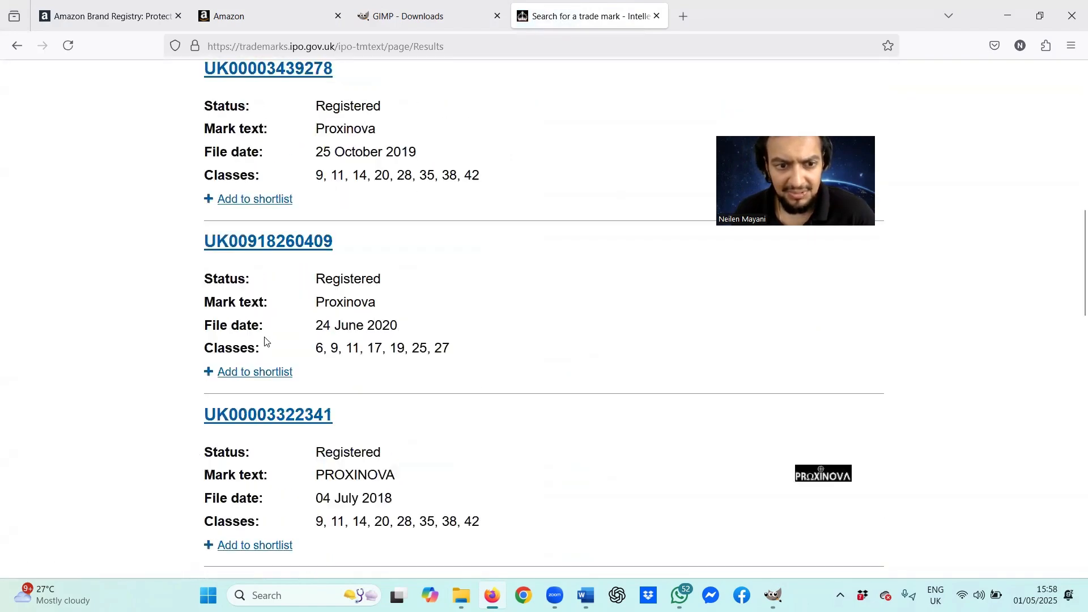
scroll(264, 339, up, 4)
scroll(262, 339, up, 4)
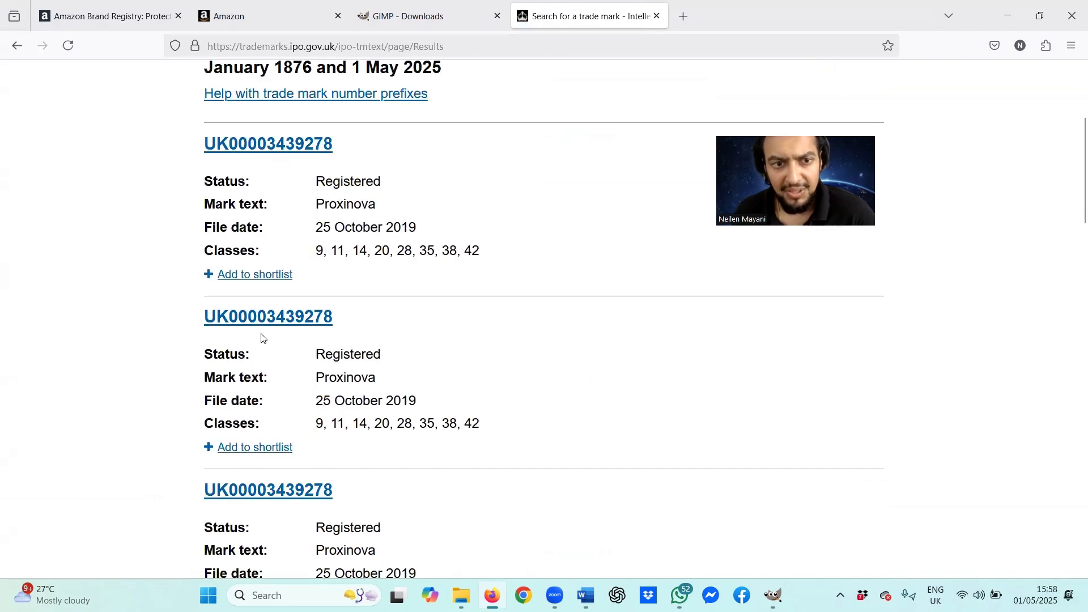
middle_click(296, 306)
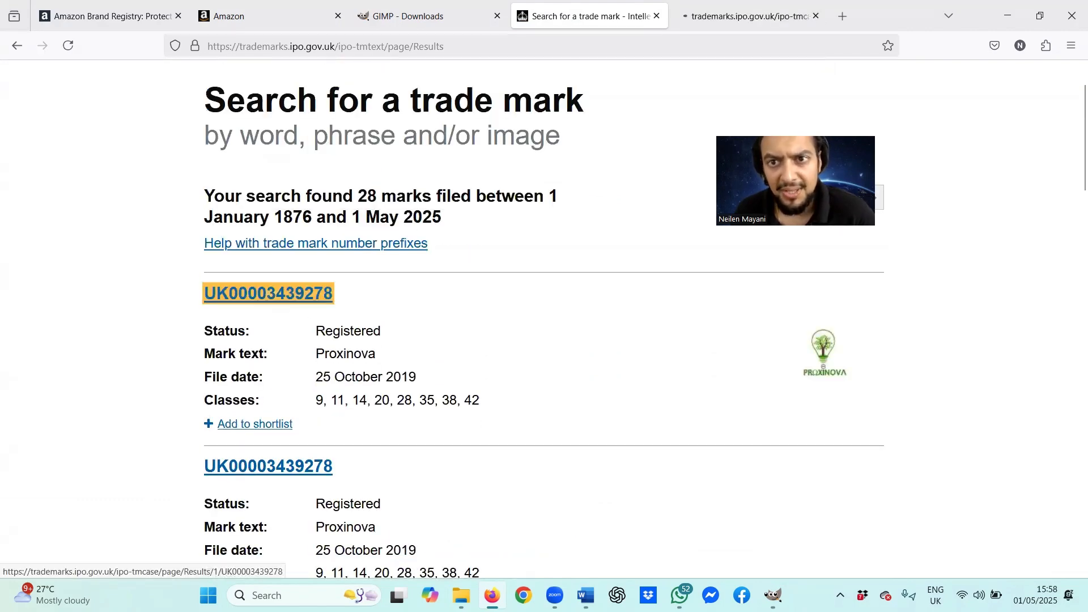
click(752, 19)
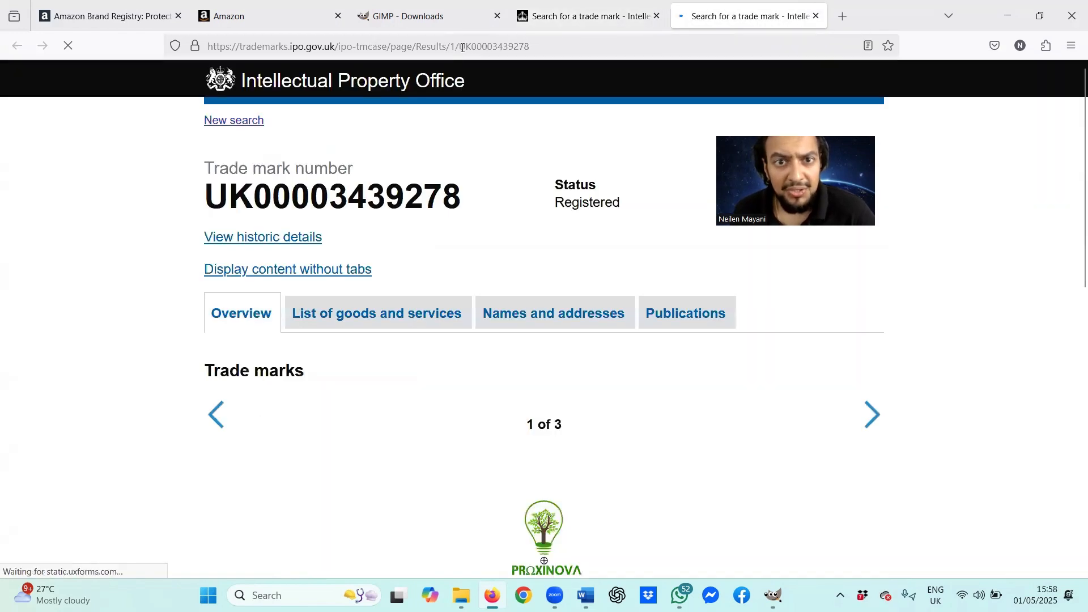
drag(460, 46, 539, 42)
key(ctrl+c)
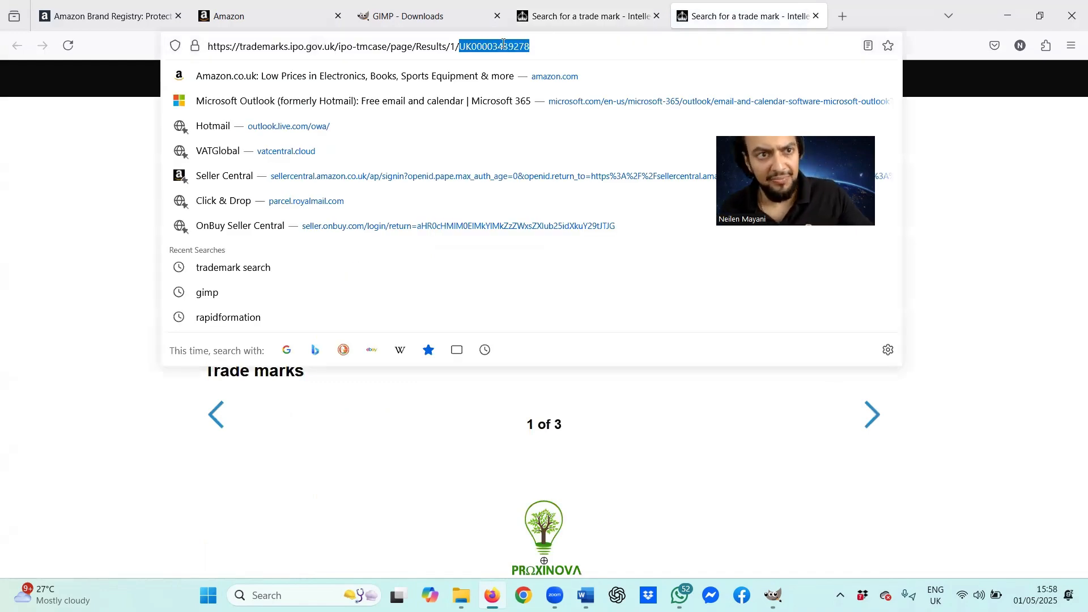
click(265, 13)
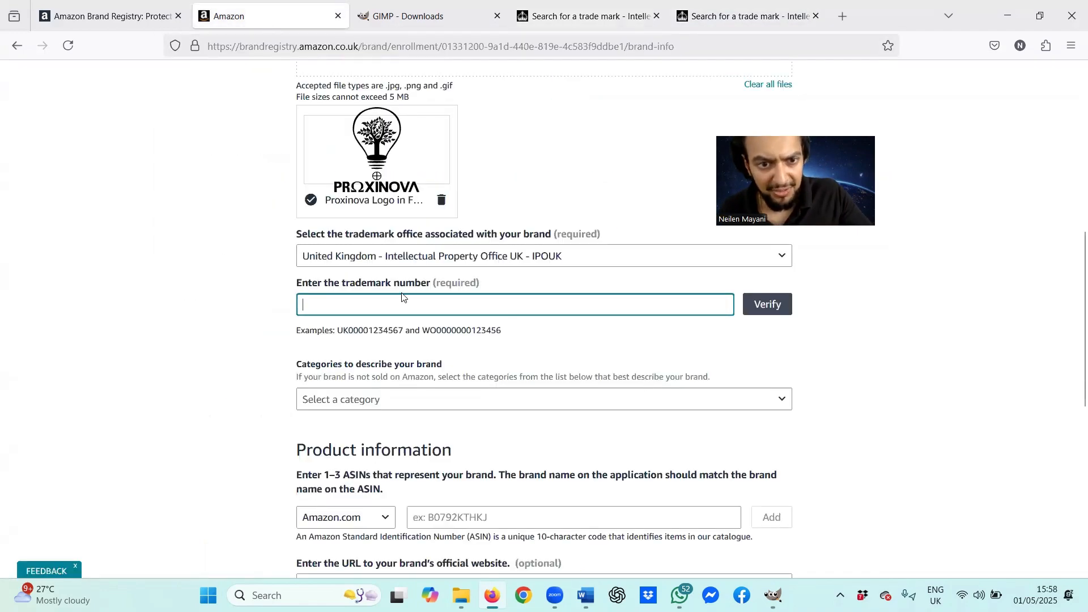
key(ctrl+v)
click(766, 305)
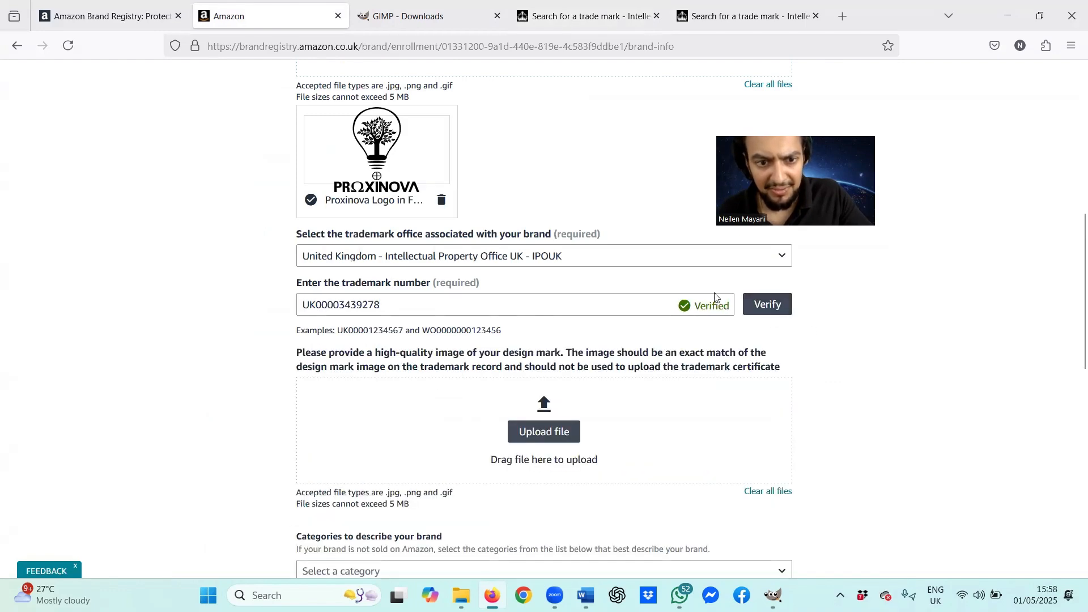
scroll(679, 291, down, 3)
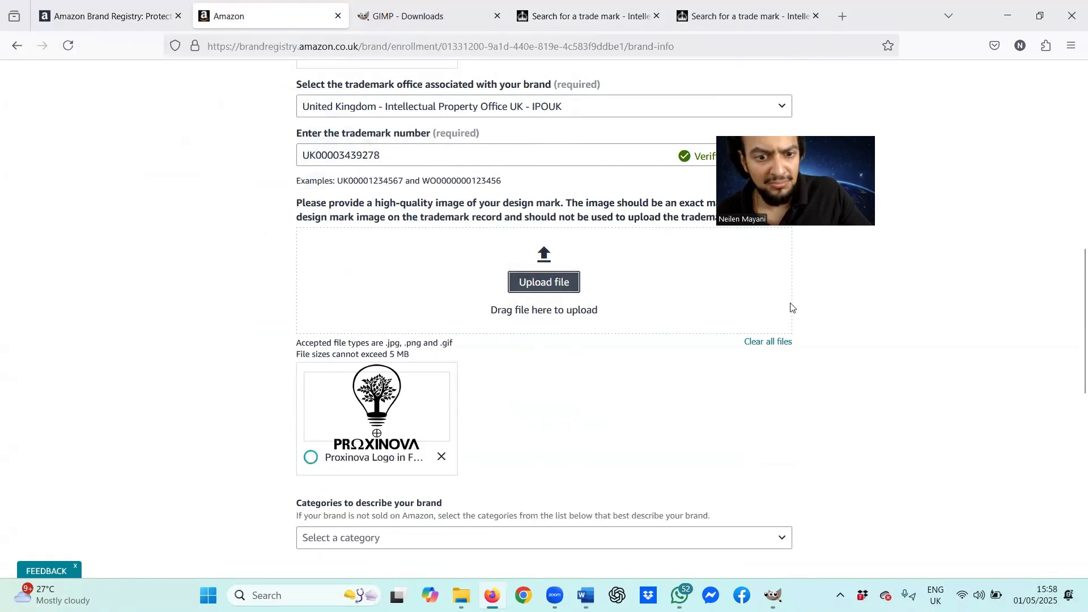
scroll(776, 303, down, 4)
scroll(669, 269, down, 1)
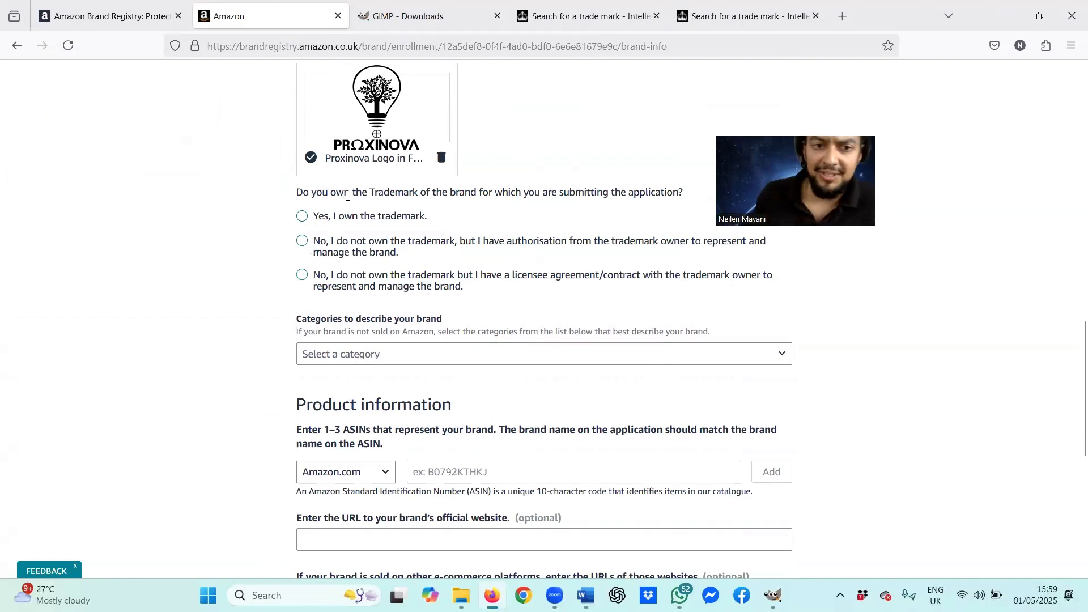
Step: Declare 'Yes, I own the trademark' and attach UK00003439278.pdf as proof of ownership
click(357, 215)
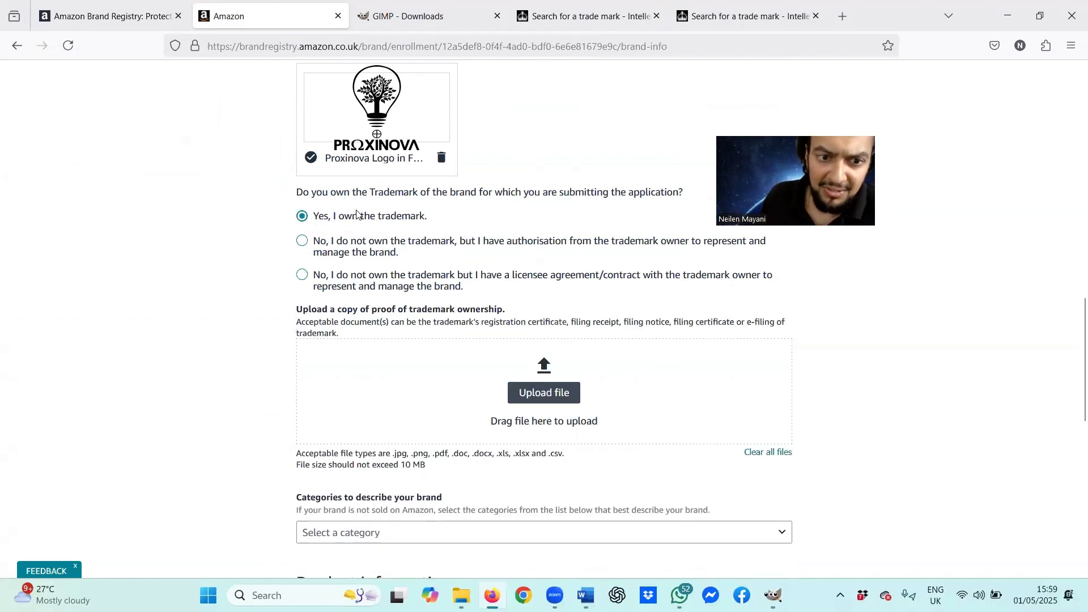
scroll(357, 215, down, 2)
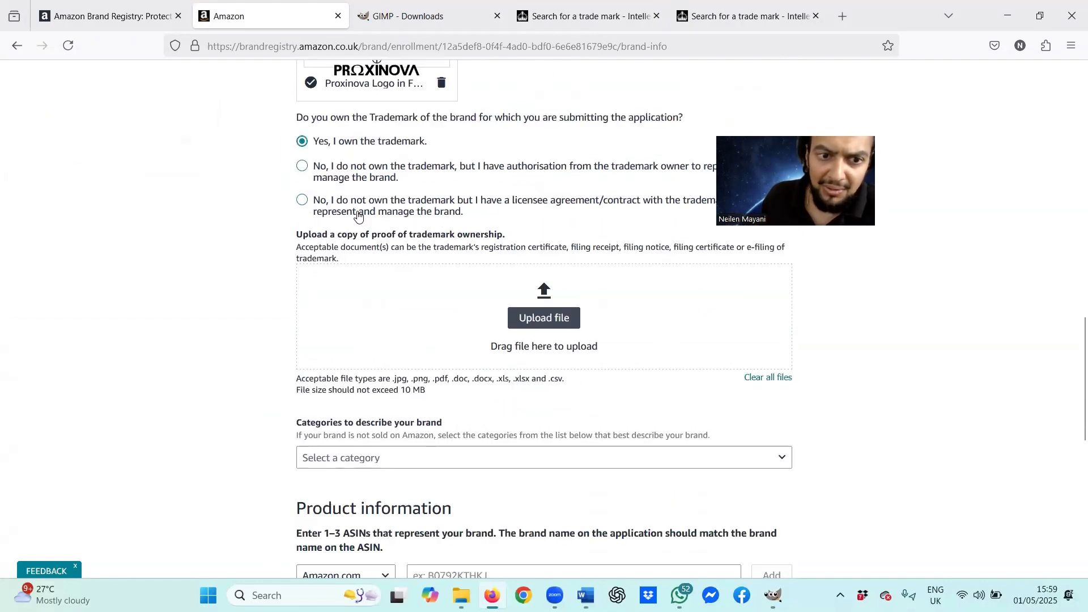
click(542, 323)
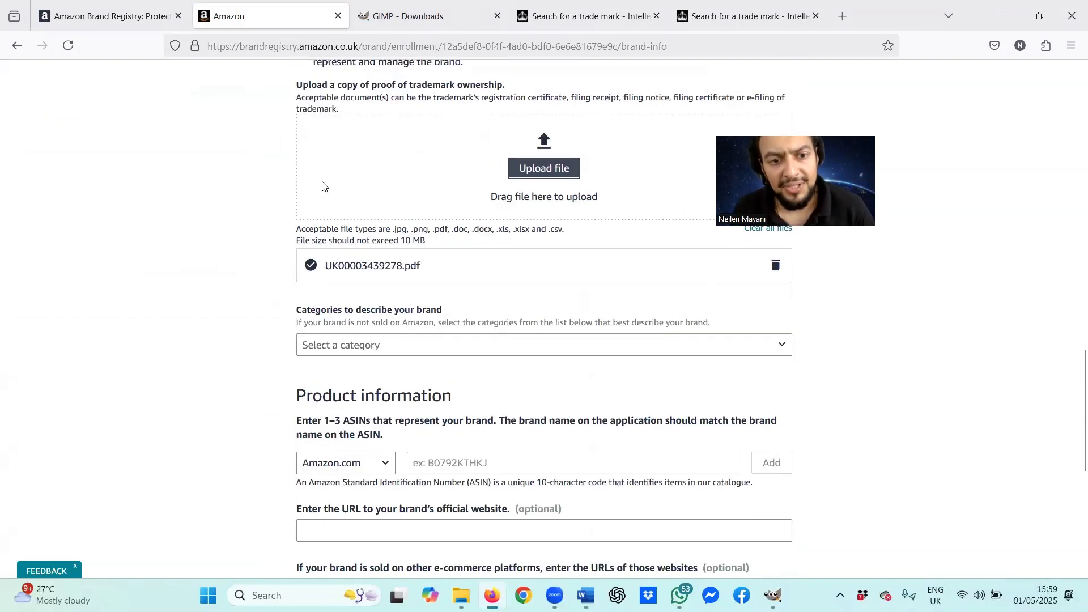
click(356, 351)
scroll(481, 447, down, 2)
scroll(486, 403, up, 2)
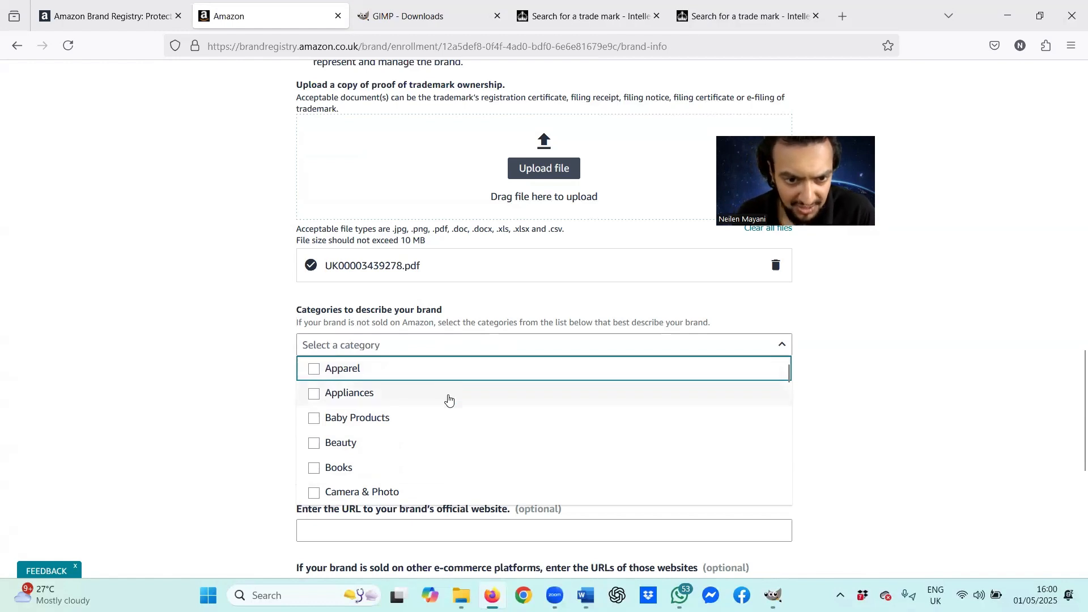
Step: Tick Baby Products, DIY & Tools, Electronics, Garden & Outdoors and Kitchen as brand categories
click(447, 418)
scroll(445, 418, down, 1)
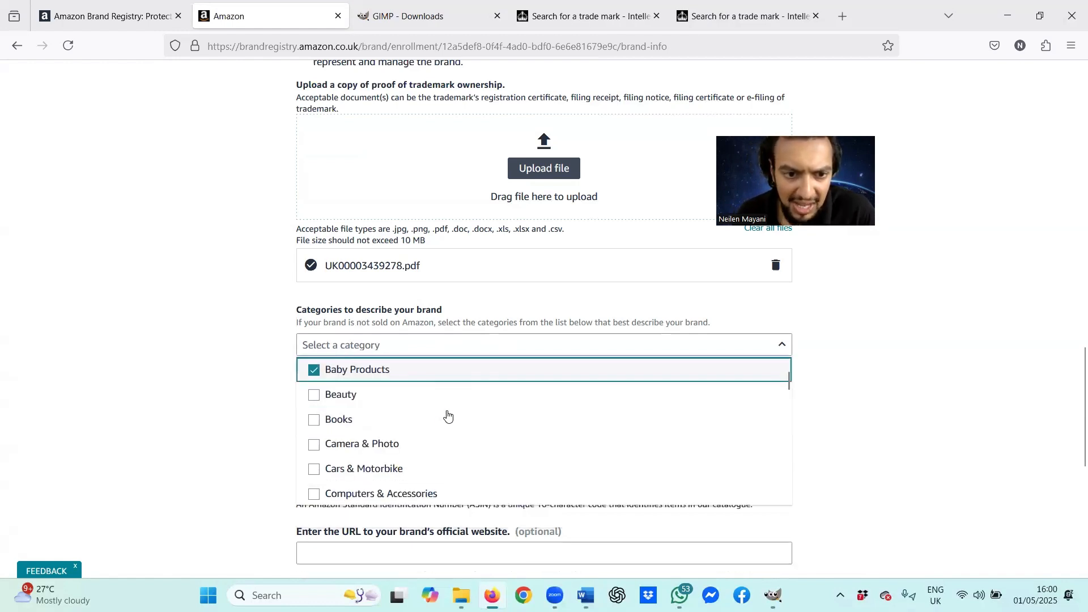
scroll(445, 418, down, 2)
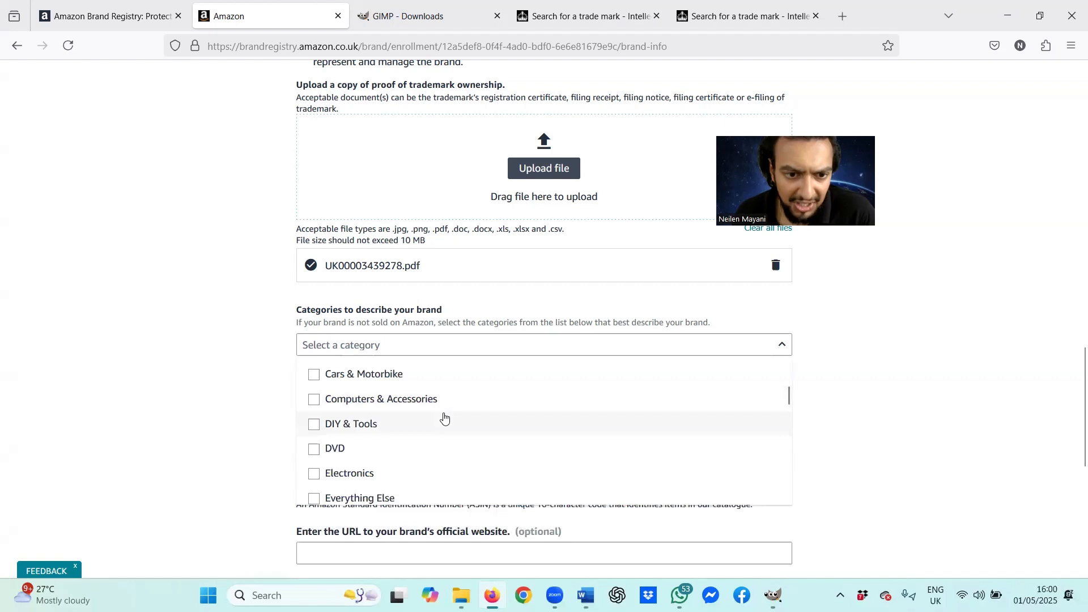
click(444, 419)
scroll(443, 413, down, 1)
click(443, 414)
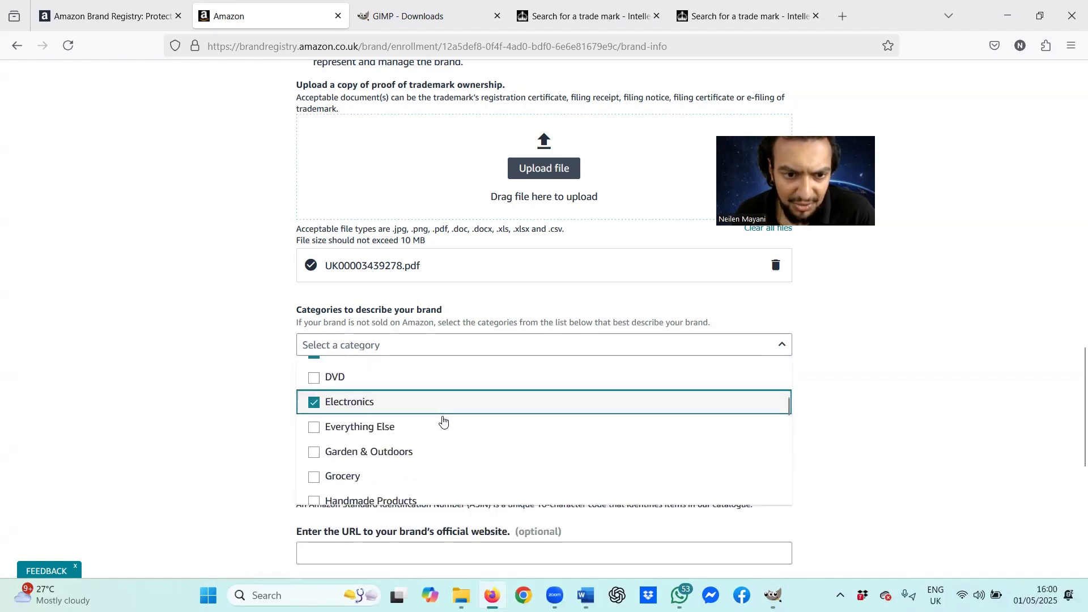
click(444, 452)
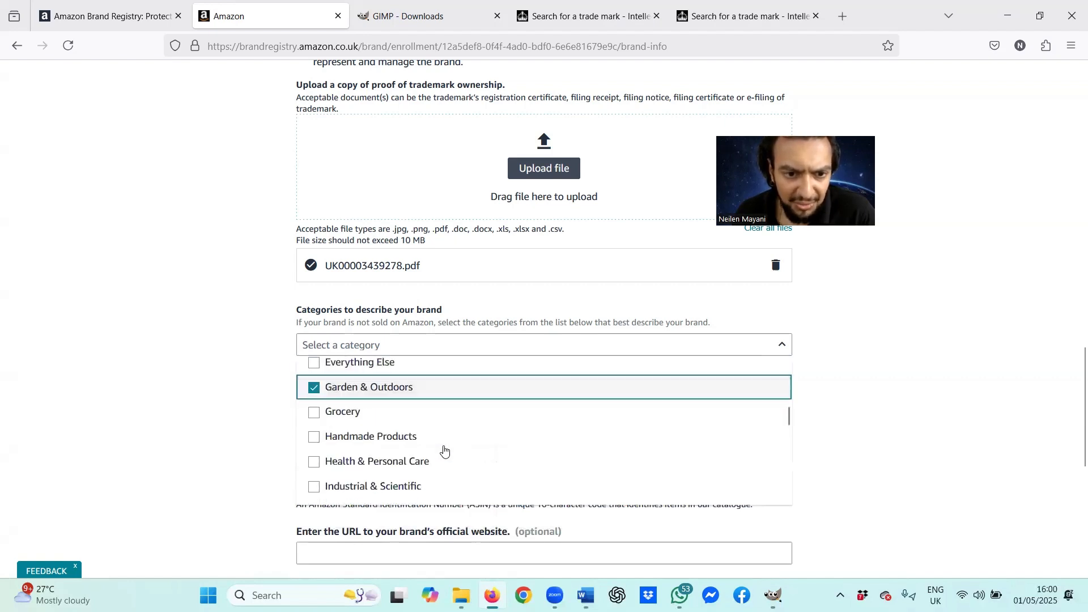
scroll(445, 436, down, 3)
scroll(445, 425, up, 2)
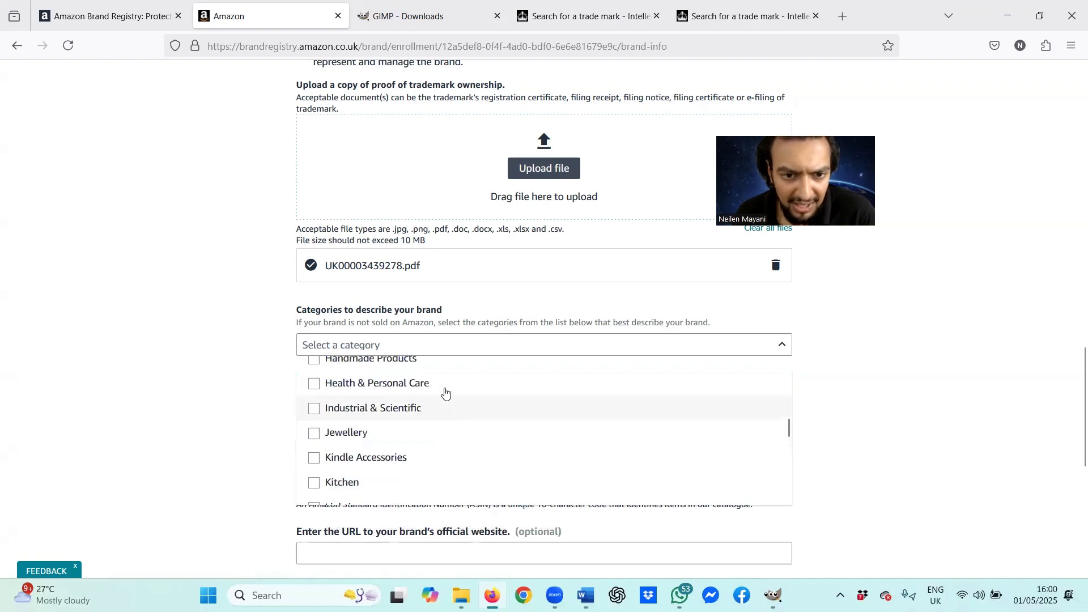
scroll(446, 432, down, 1)
click(443, 418)
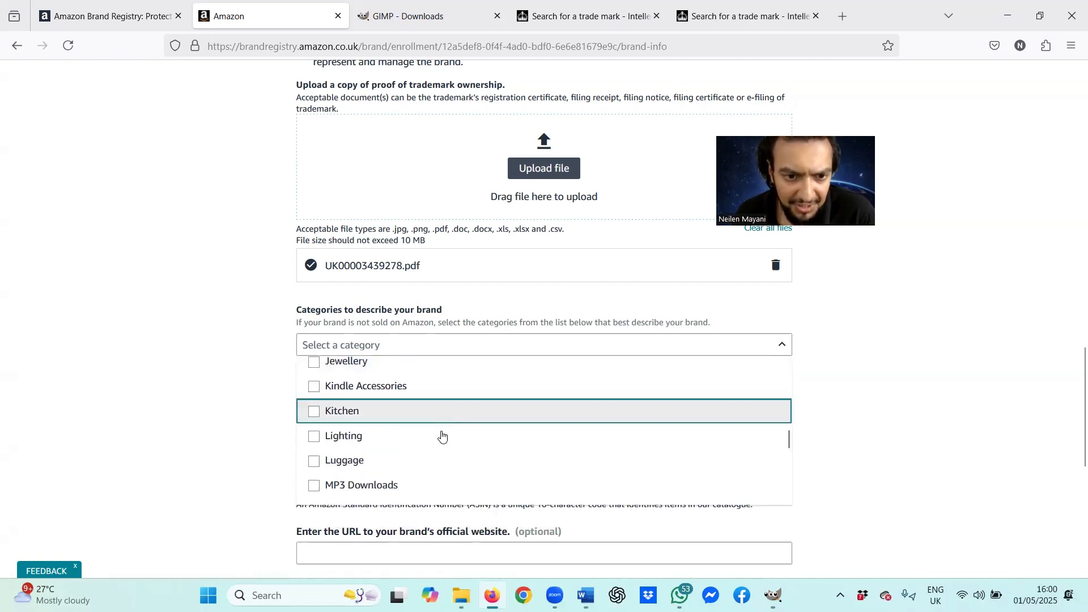
Step: Add Lighting, Outdoor Living, Pet Supplies, Sports & Outdoors and Toys & Games, then close the list
click(442, 435)
scroll(439, 434, down, 3)
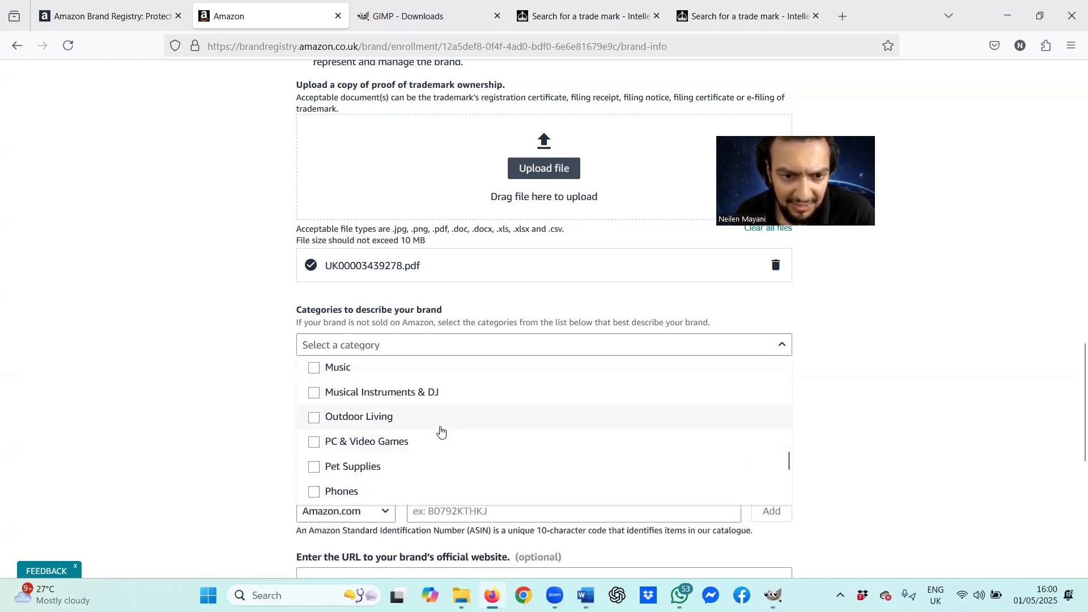
click(441, 422)
scroll(440, 417, down, 2)
click(439, 405)
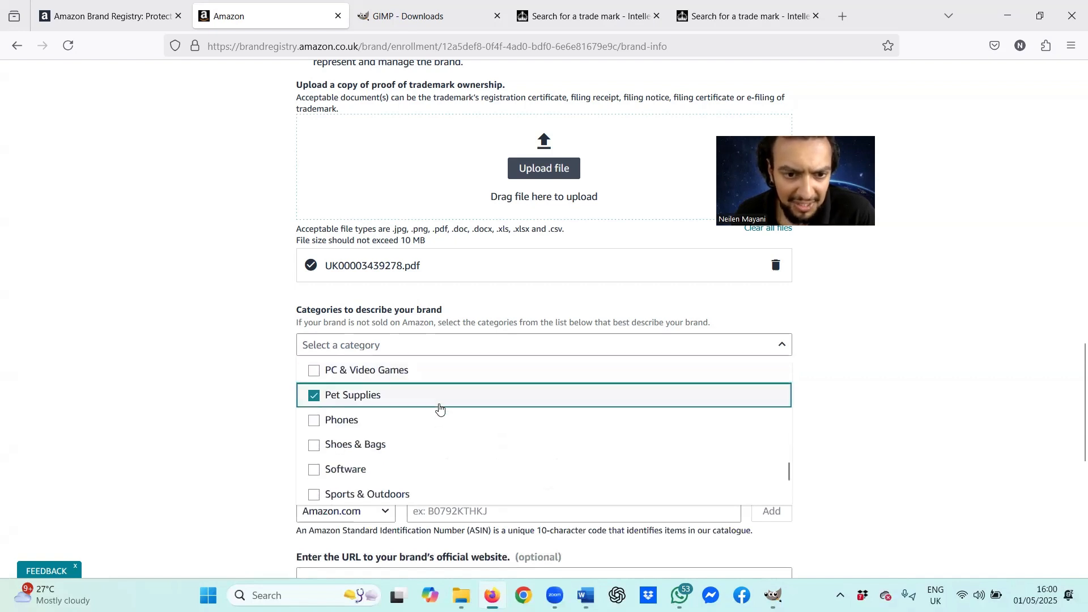
scroll(436, 419, down, 3)
click(434, 428)
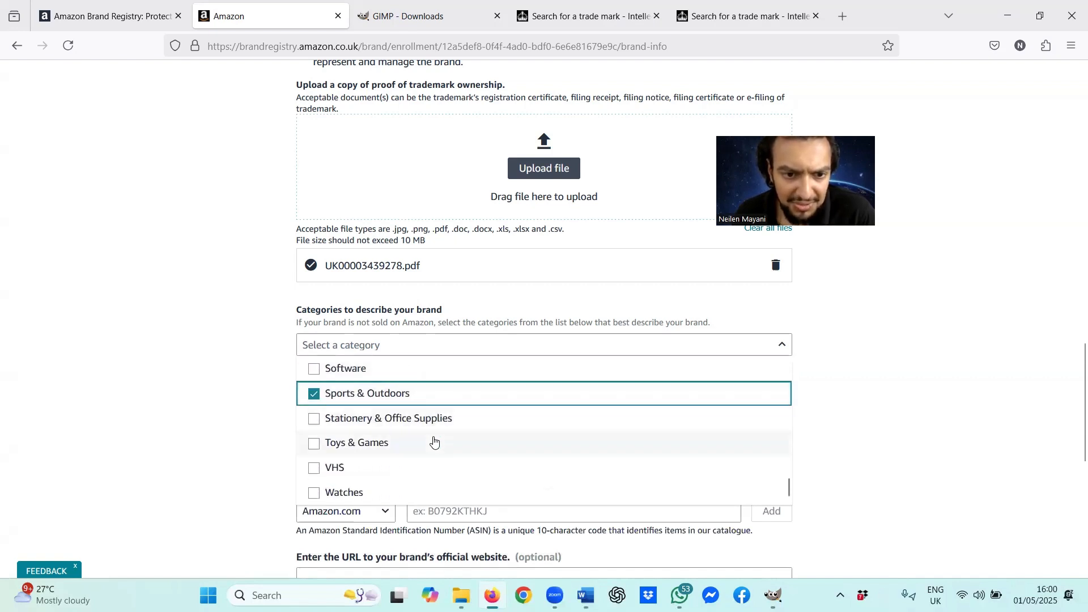
click(433, 441)
click(833, 429)
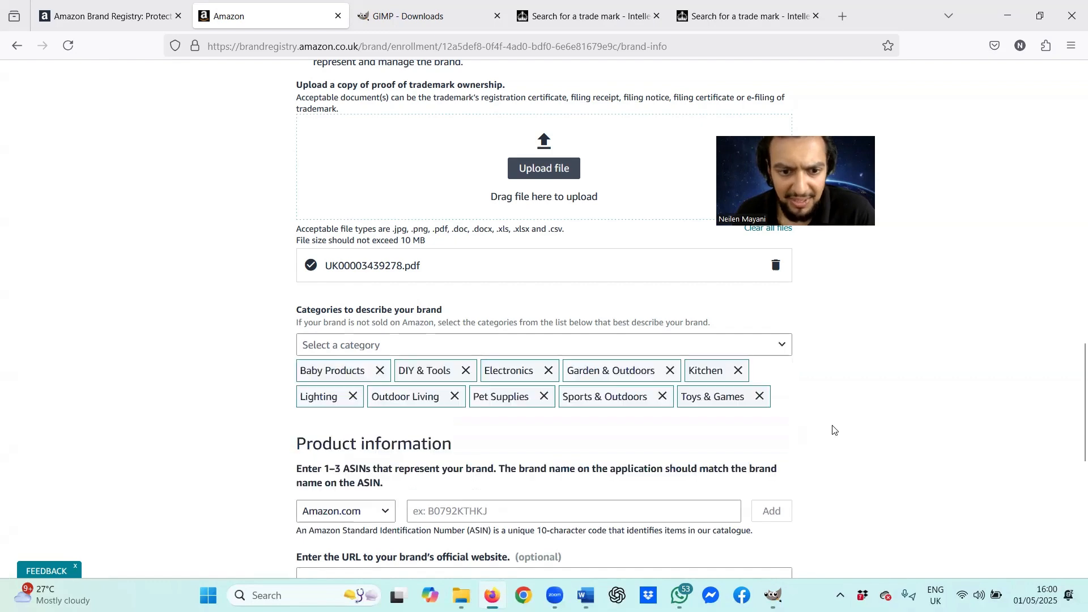
scroll(824, 429, down, 3)
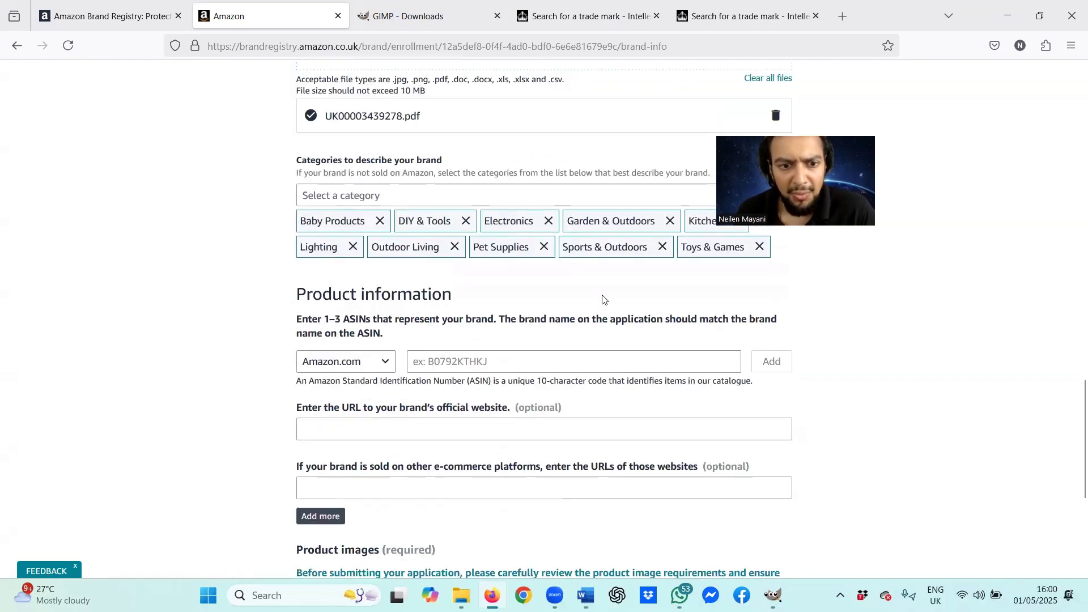
scroll(602, 298, down, 3)
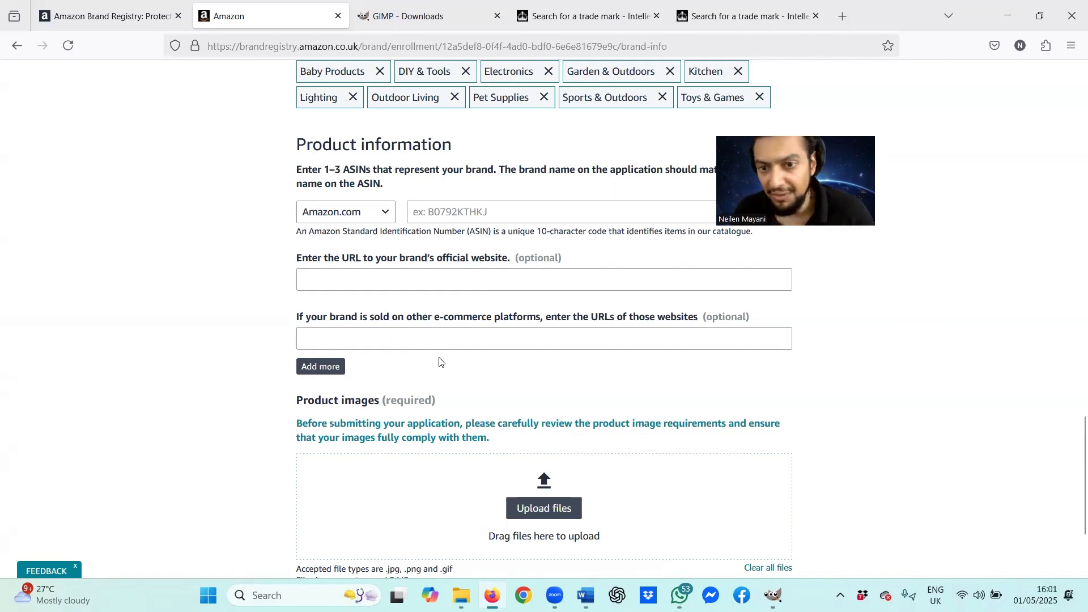
scroll(536, 377, down, 3)
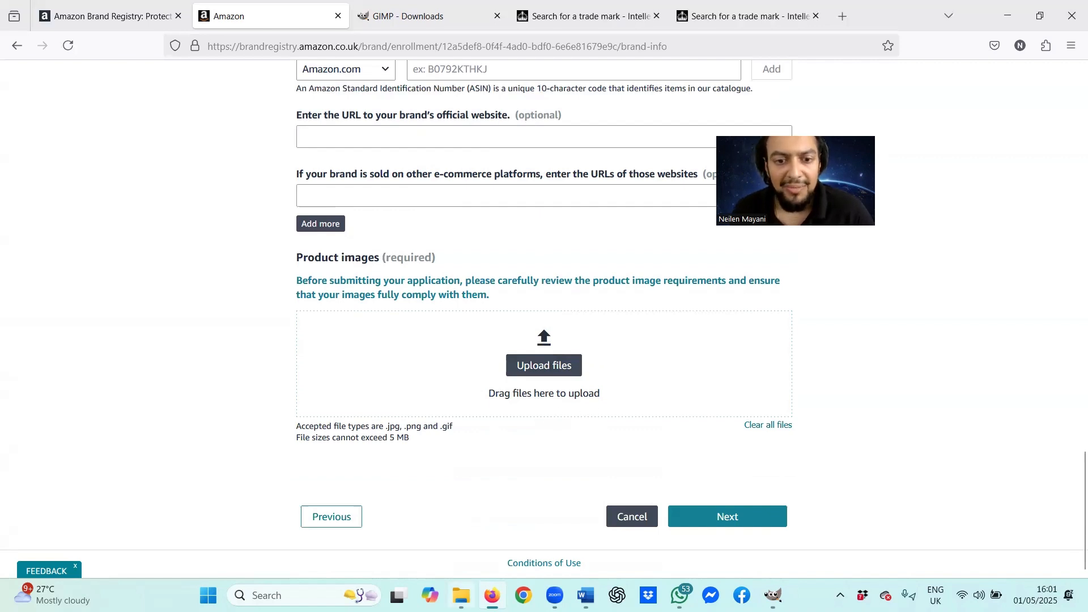
click(461, 594)
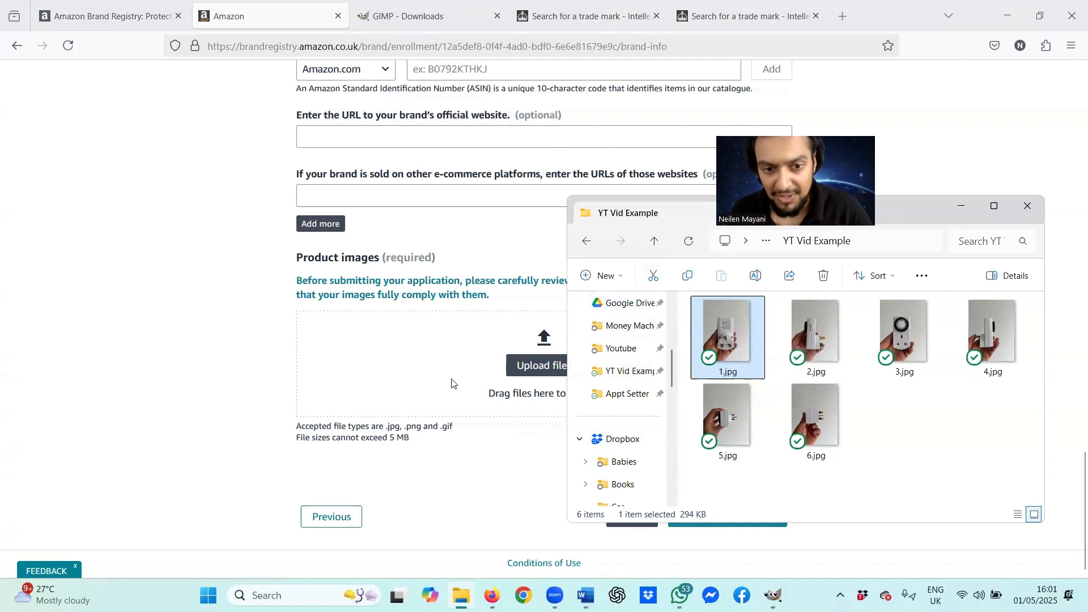
Step: Upload product photos 1.jpg to 5.jpg into the Product images area
click(522, 366)
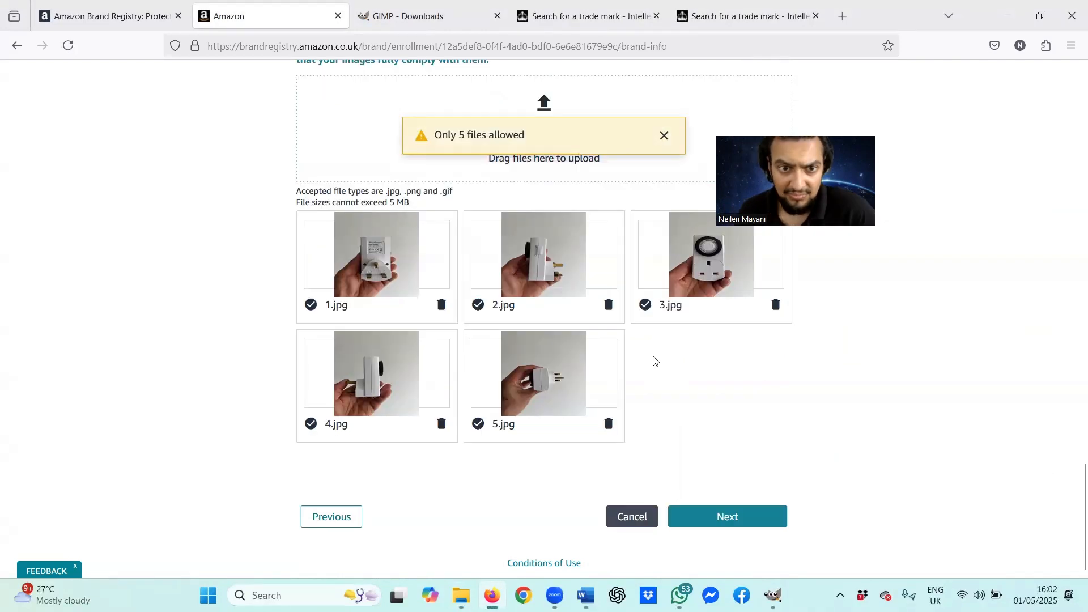
scroll(654, 360, up, 1)
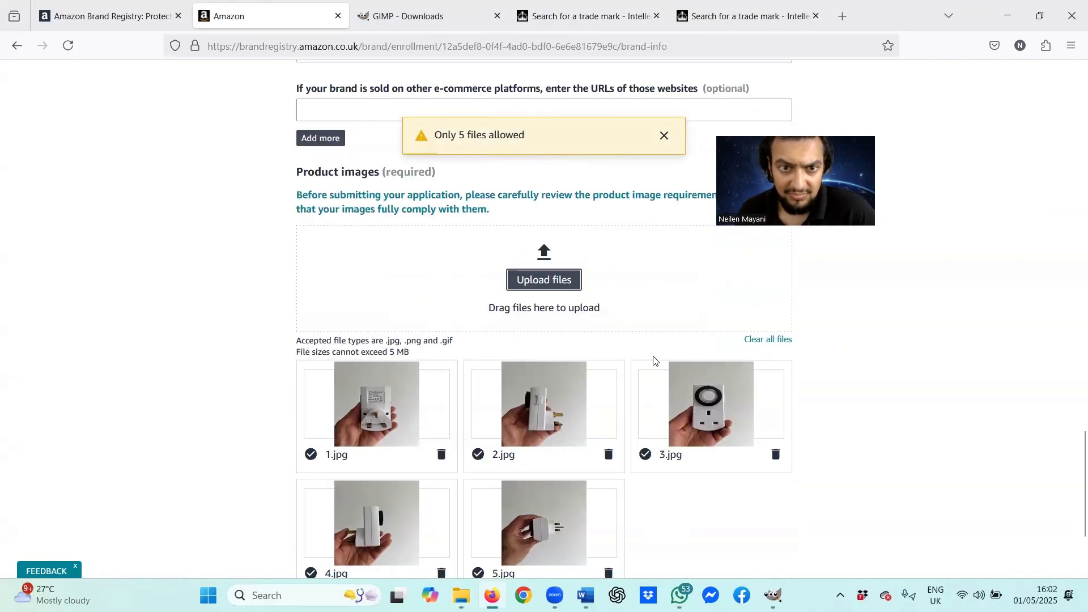
scroll(651, 360, up, 1)
scroll(651, 360, down, 2)
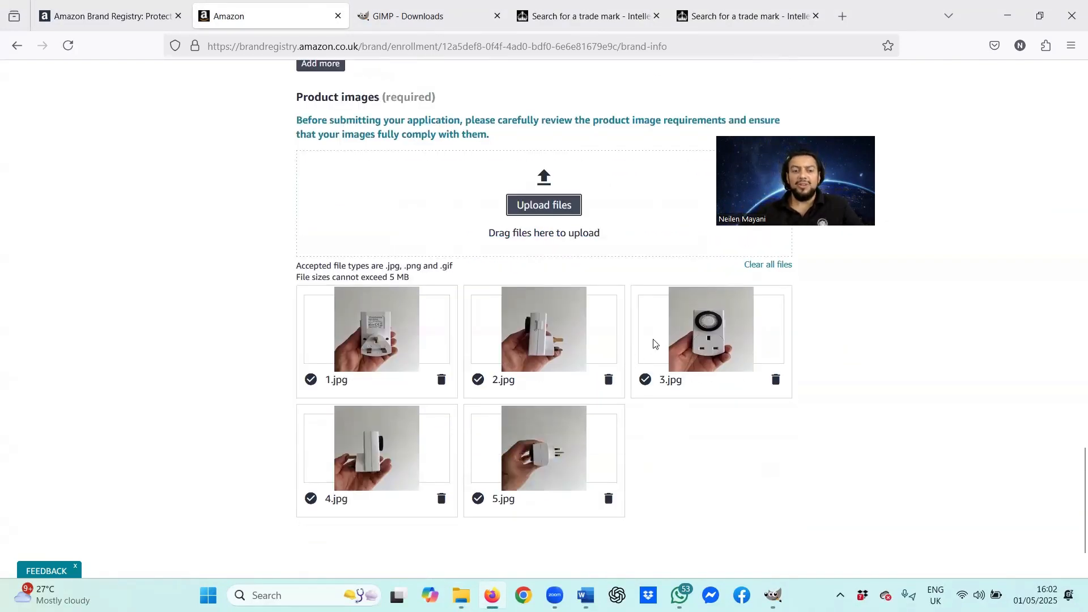
scroll(654, 343, up, 2)
scroll(583, 391, down, 2)
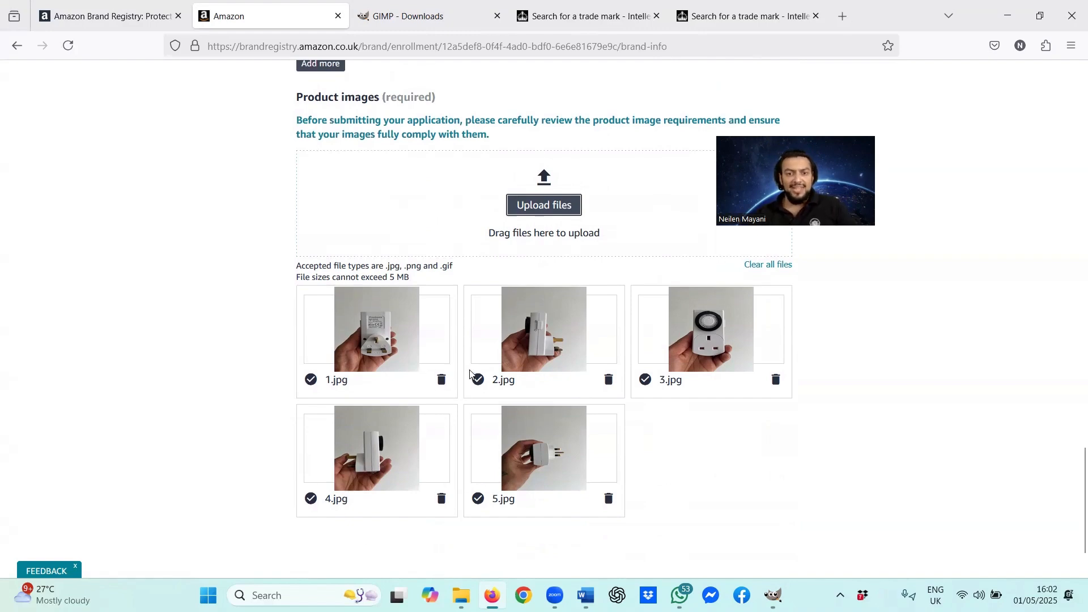
scroll(471, 371, up, 2)
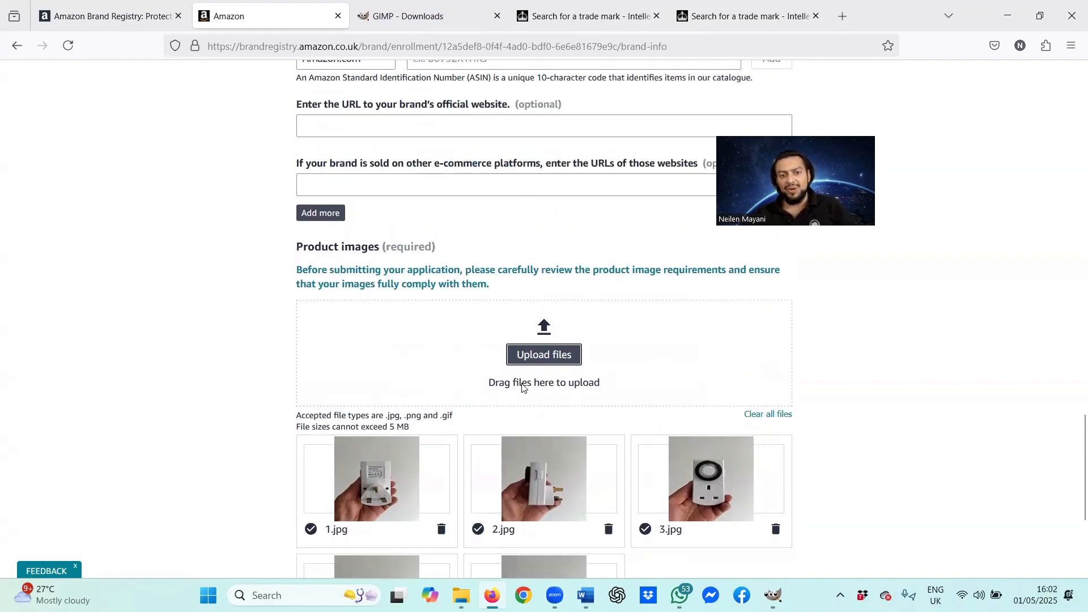
scroll(462, 366, down, 2)
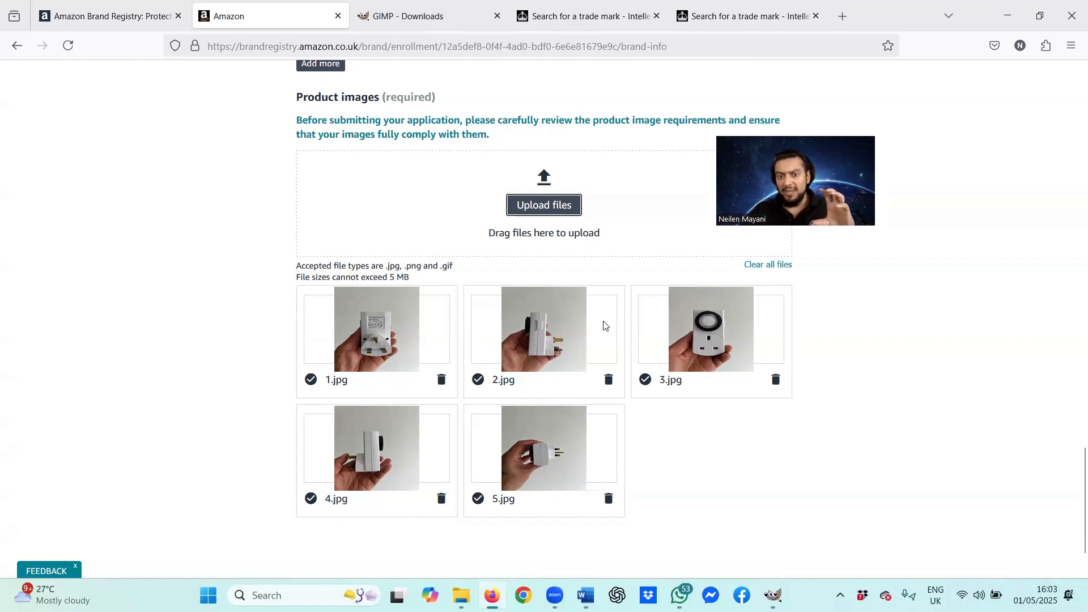
scroll(600, 324, down, 2)
click(734, 519)
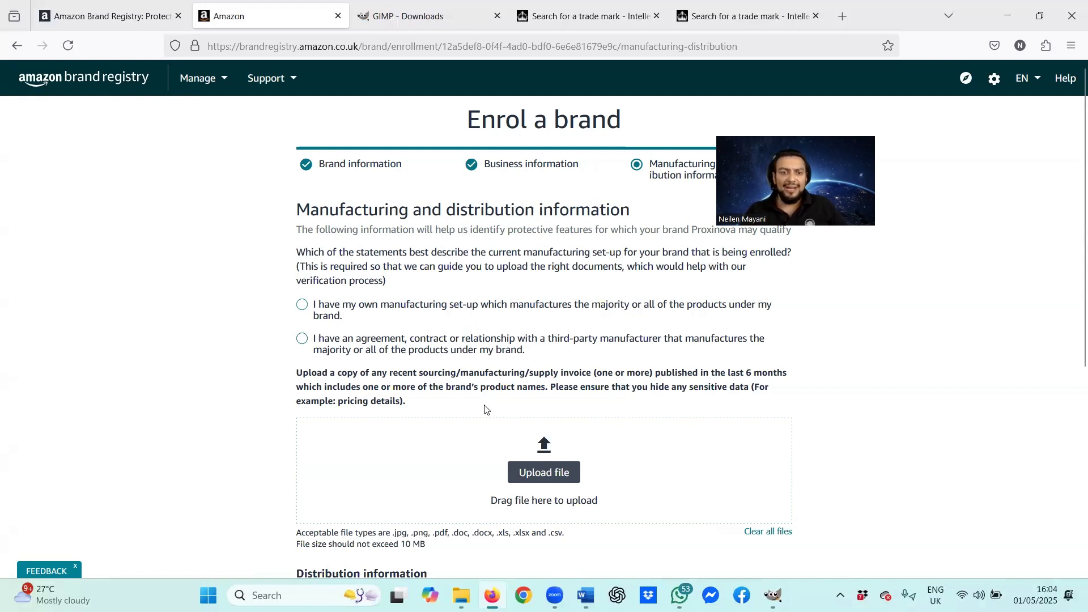
click(301, 308)
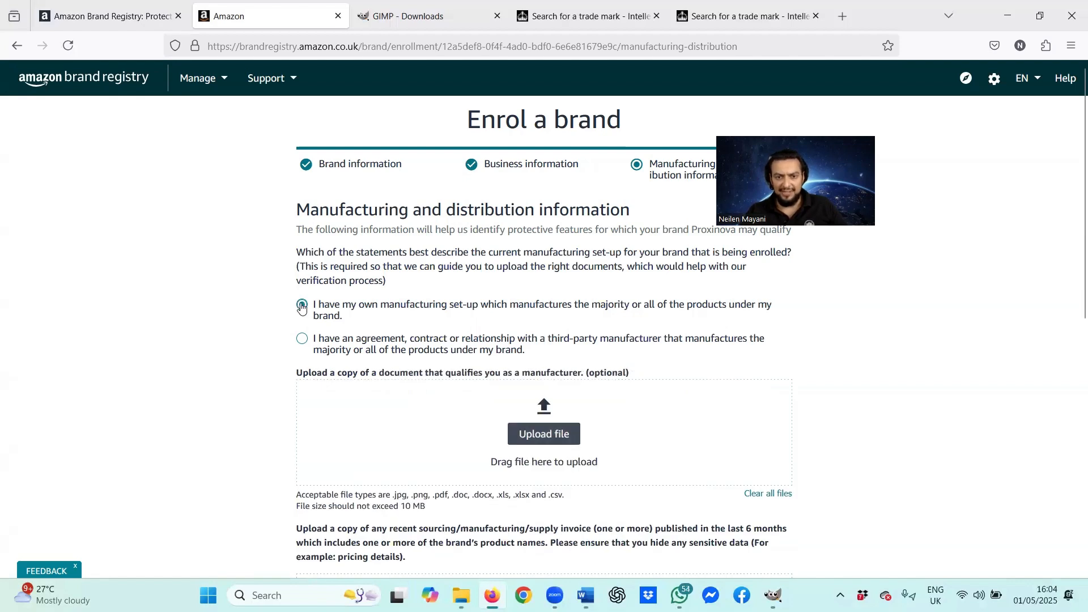
scroll(301, 305, down, 3)
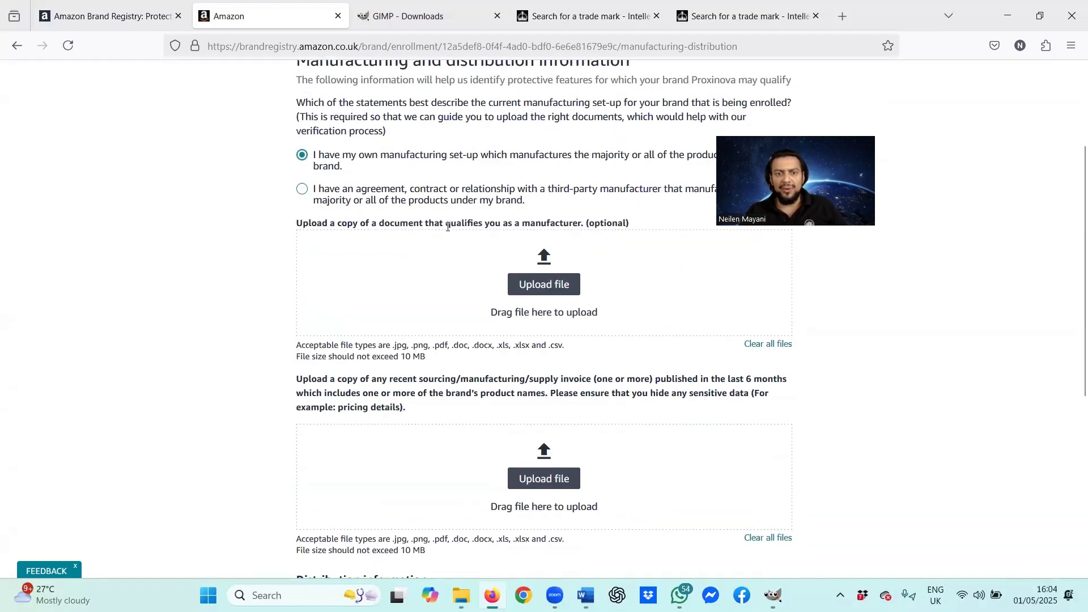
drag(588, 222, 624, 223)
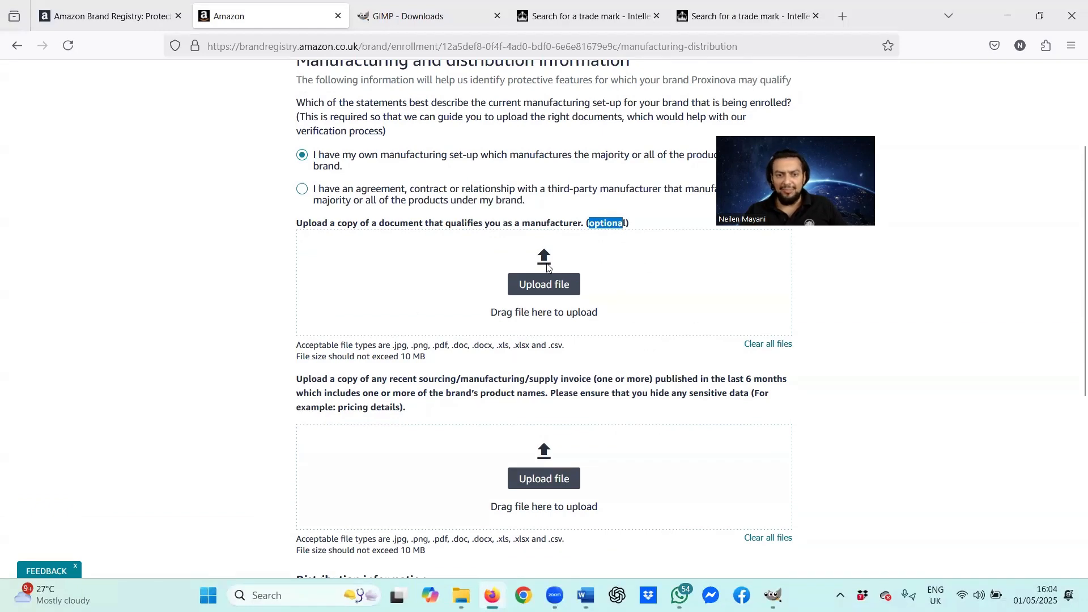
scroll(545, 266, down, 3)
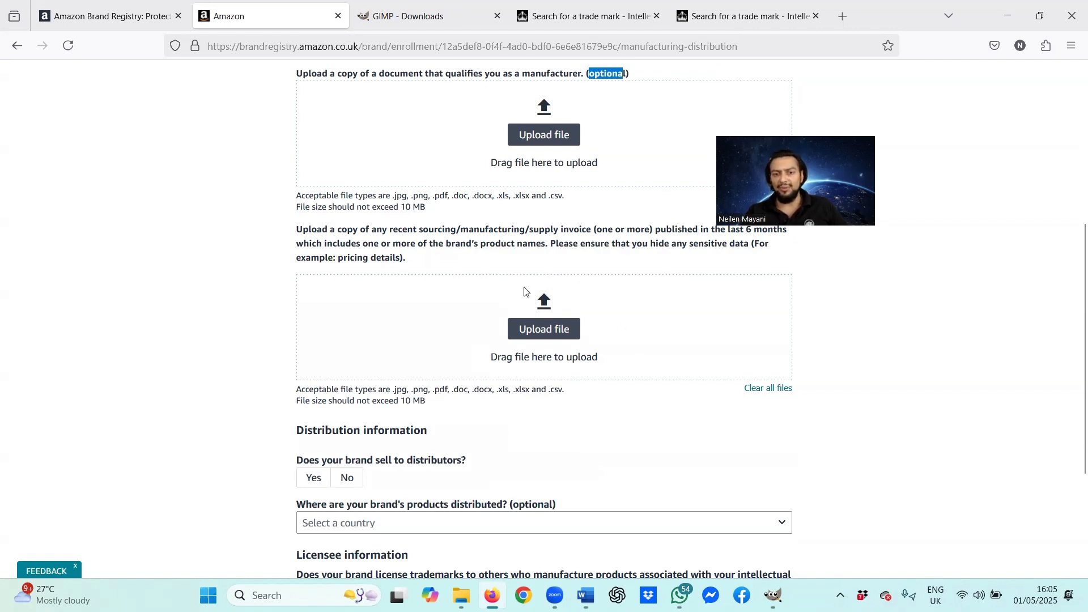
Step: Attach the invoice PDF and answer No to selling through distributors
click(515, 327)
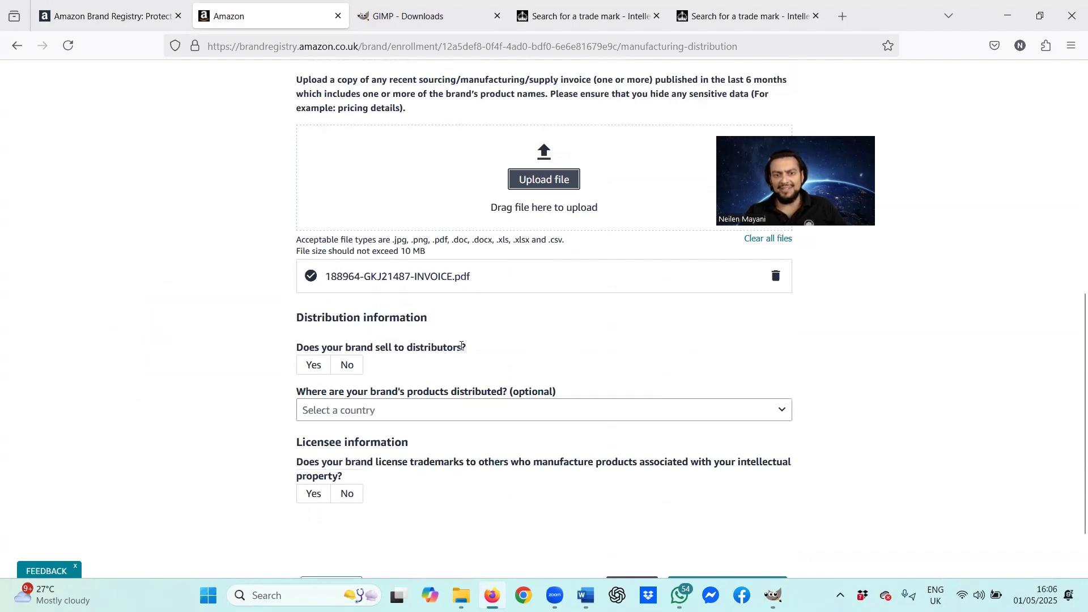
click(349, 365)
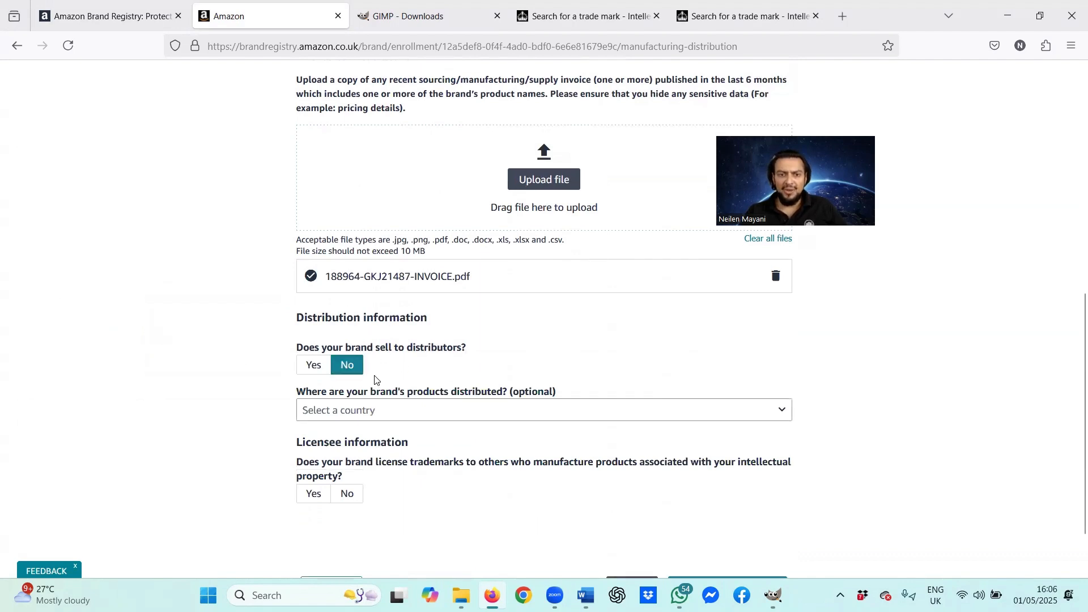
scroll(389, 380, down, 2)
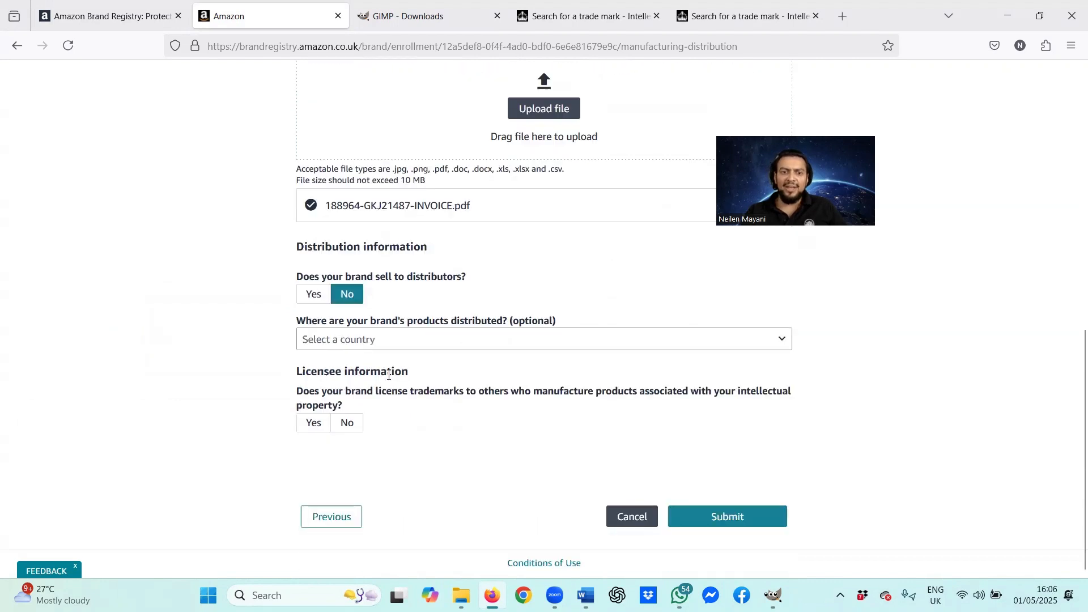
Step: Select United Kingdom, United States, Germany, France, Italy and Spain as distribution countries
click(506, 340)
text(un)
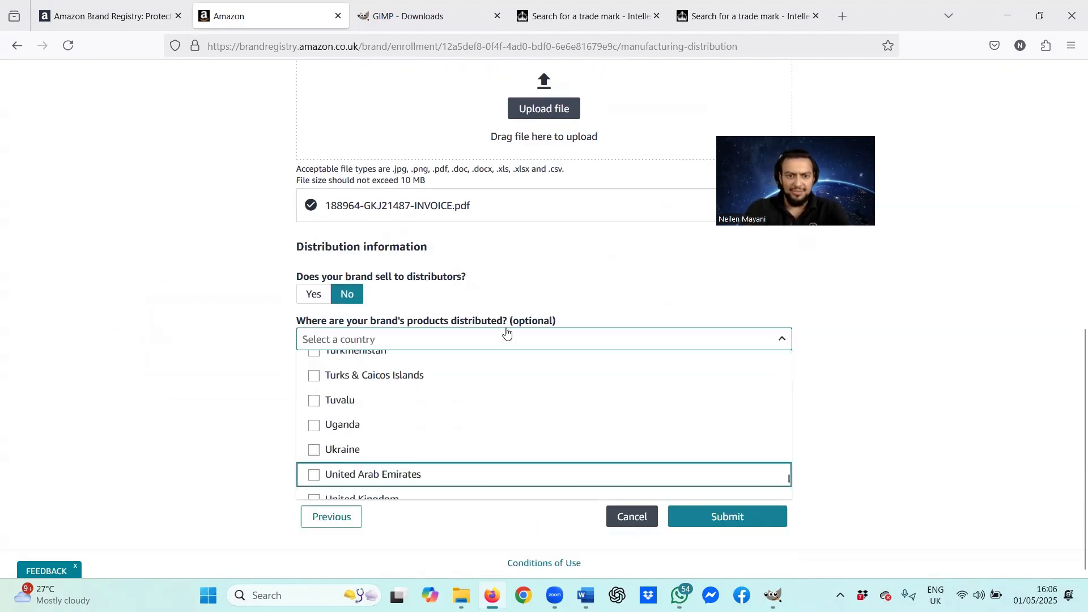
scroll(429, 428, down, 2)
click(424, 431)
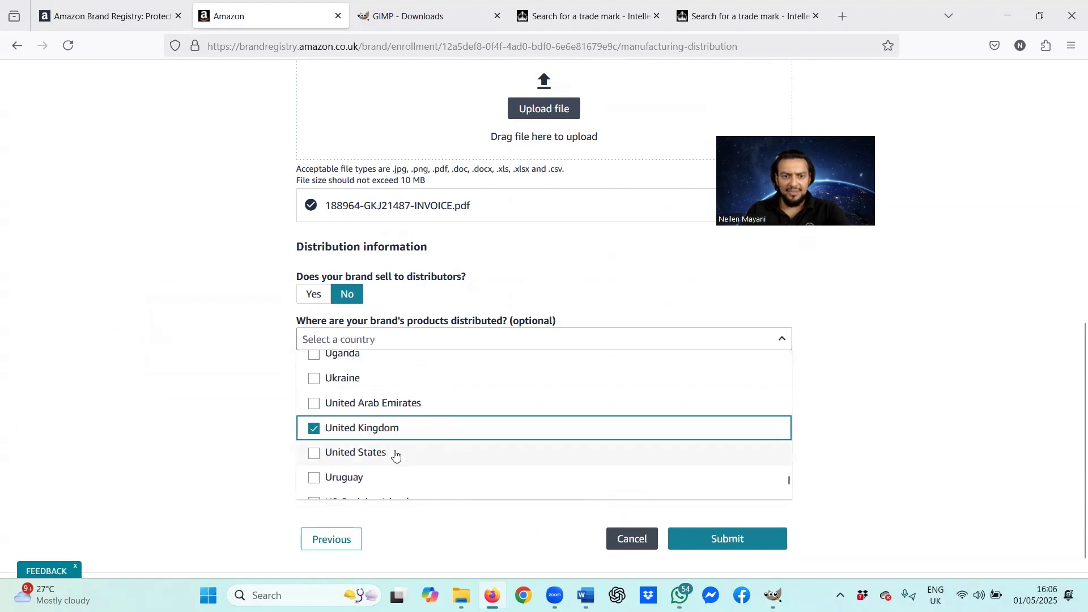
click(396, 453)
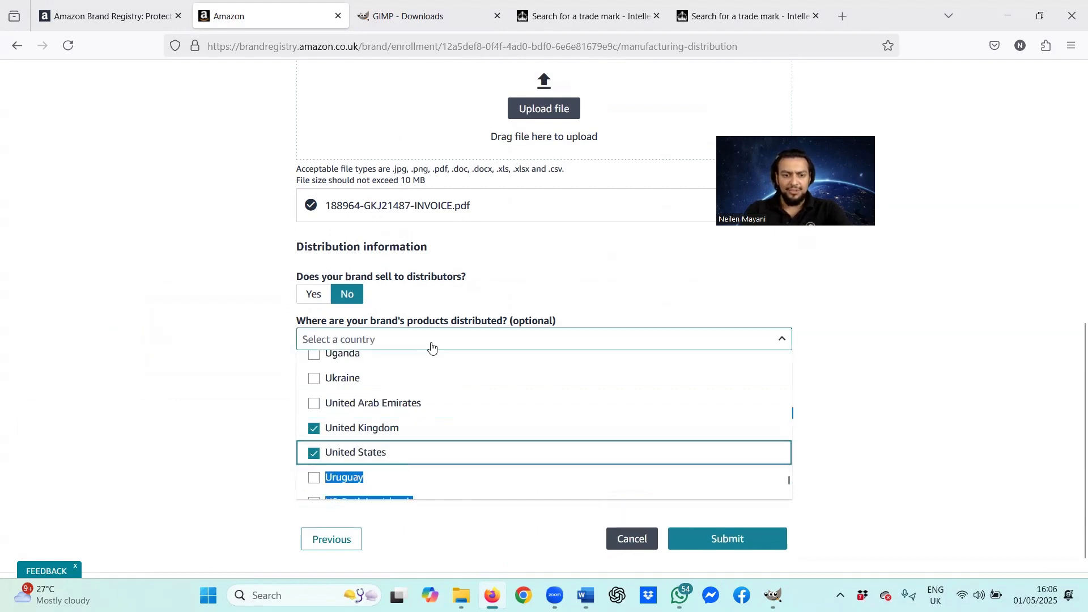
text(ger)
scroll(401, 421, down, 2)
click(400, 424)
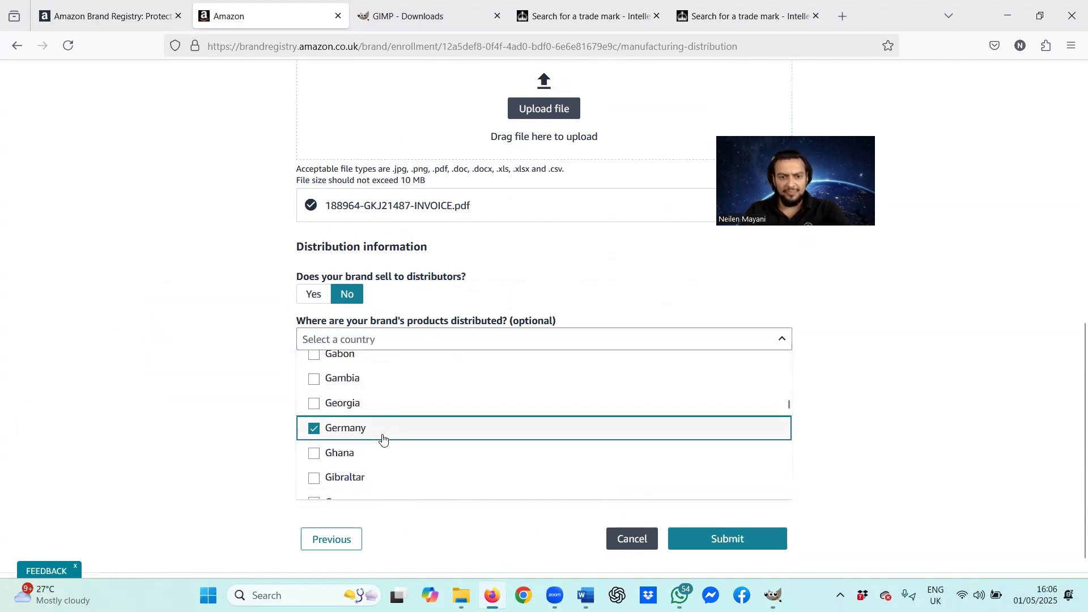
text(fra)
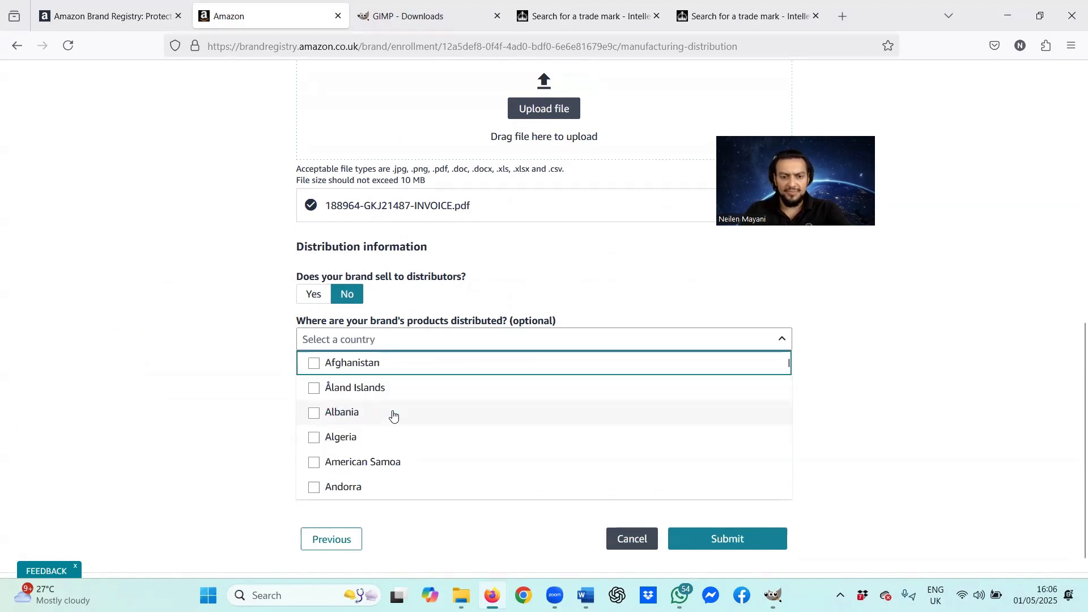
text(fra)
click(400, 427)
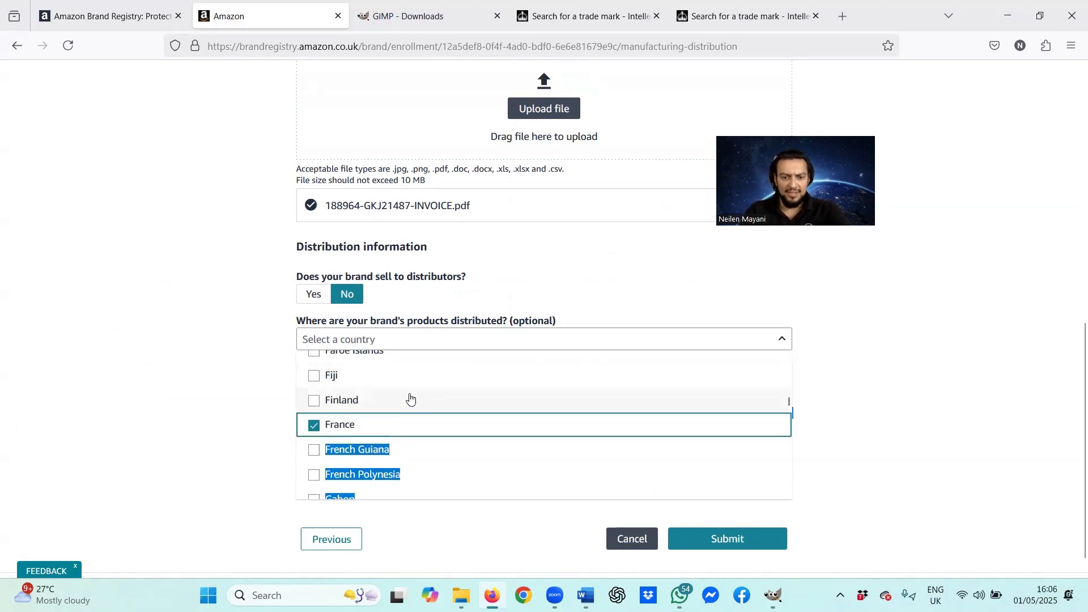
text(ita)
click(414, 430)
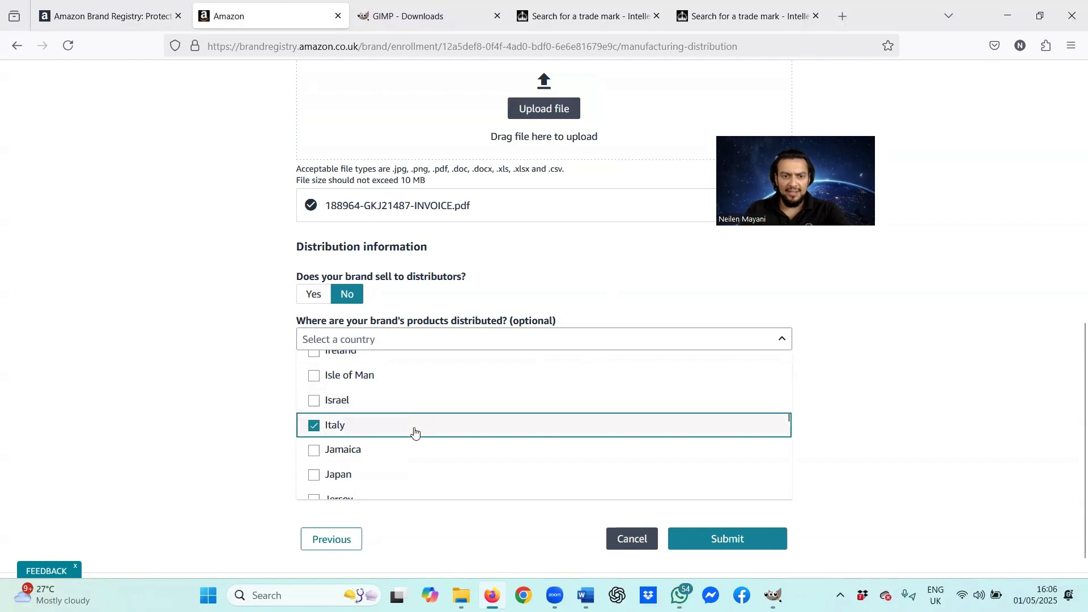
text(spa)
click(415, 430)
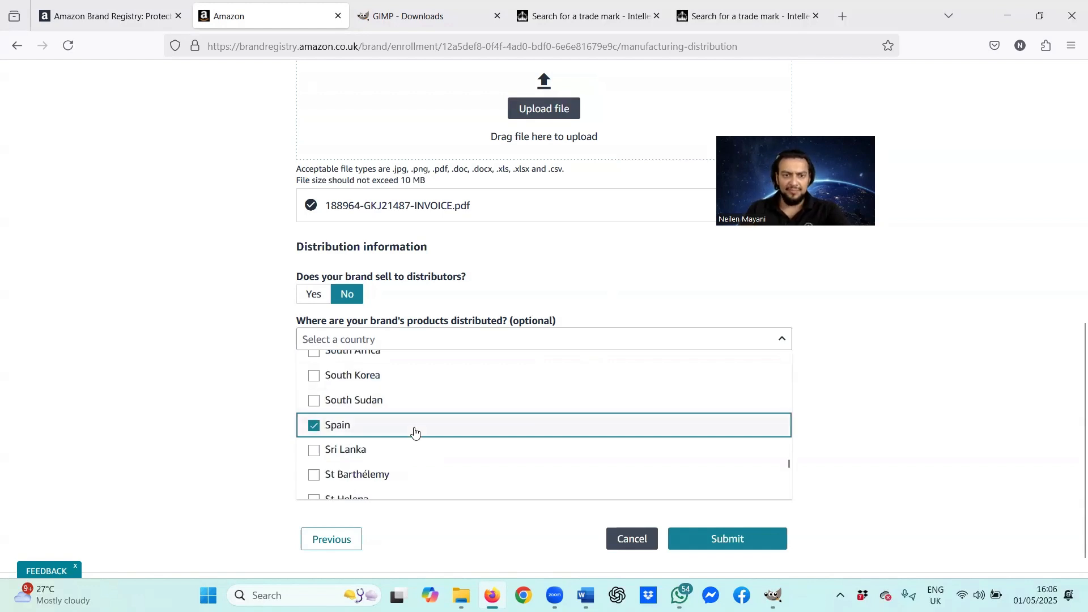
click(886, 415)
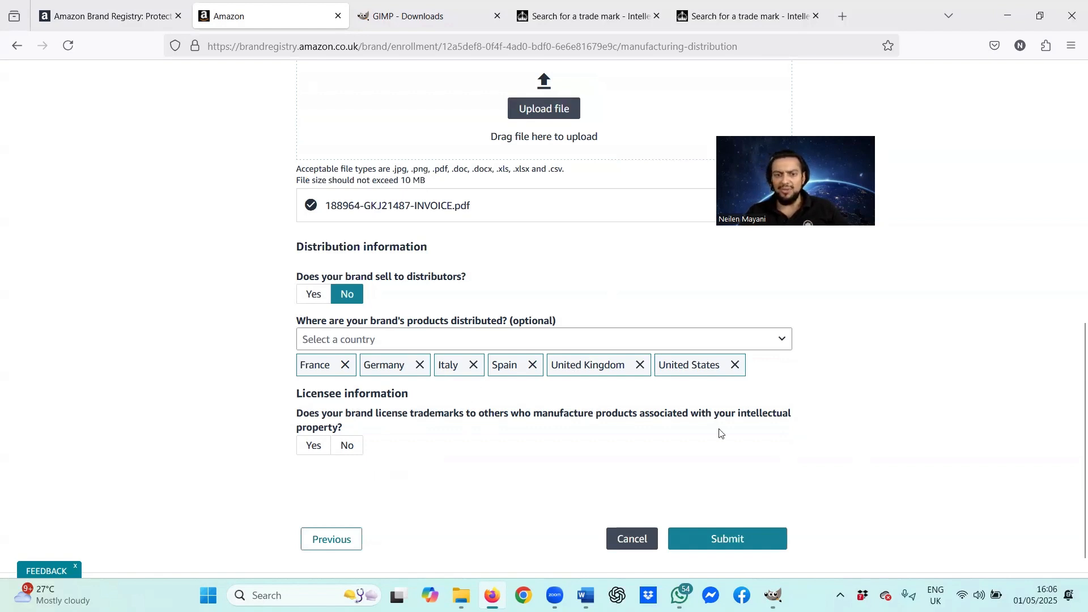
Step: Answer No under Licensee information and scroll through the form to review it
click(348, 446)
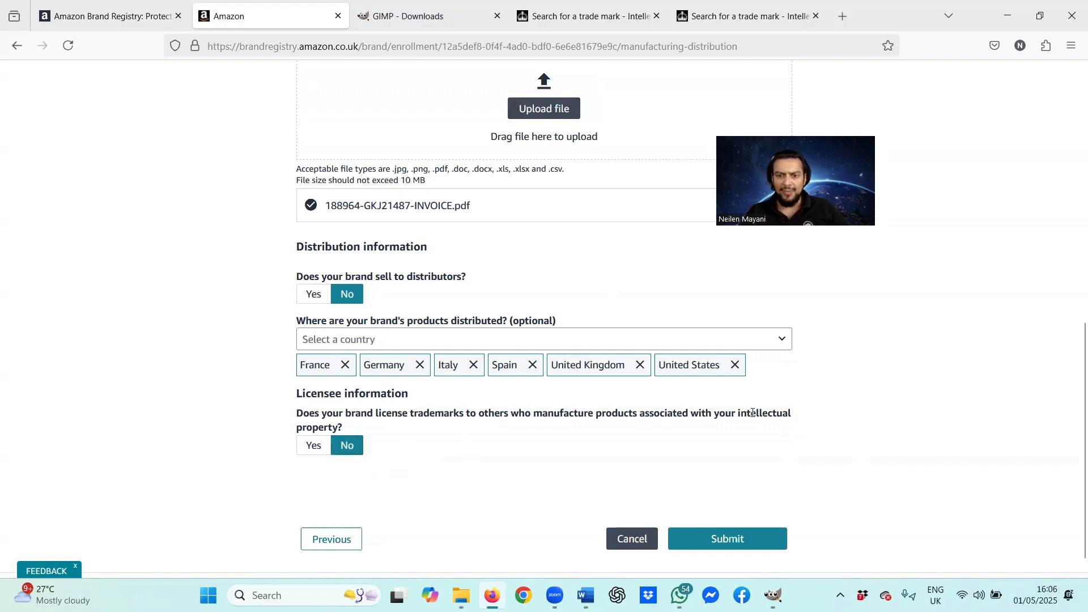
scroll(753, 413, down, 1)
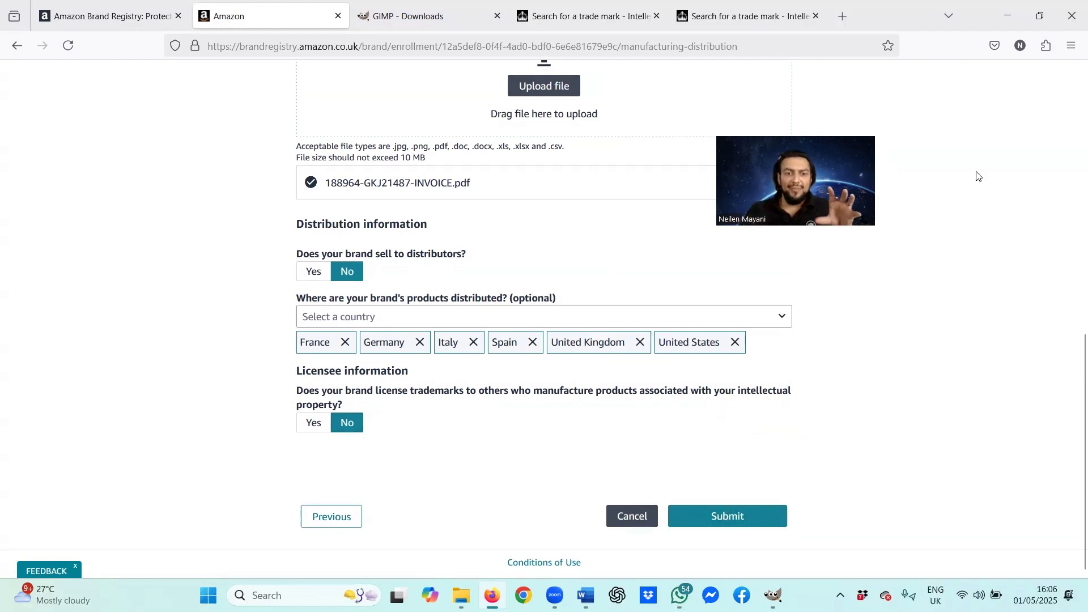
scroll(715, 372, up, 3)
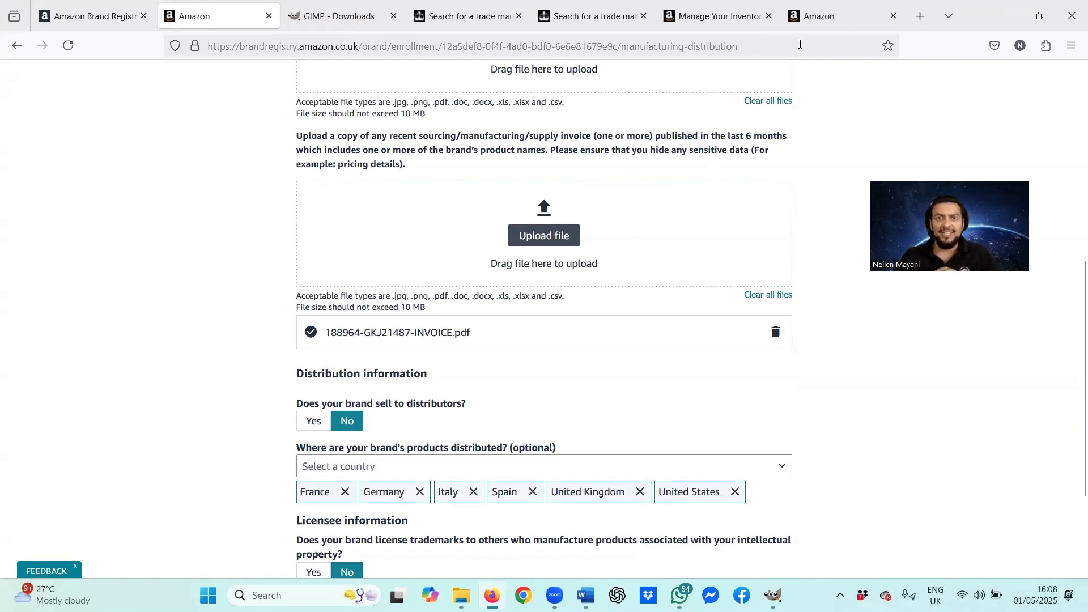
Step: Start a blank-form listing in Seller Central with item name 'motion sensor light'
click(844, 26)
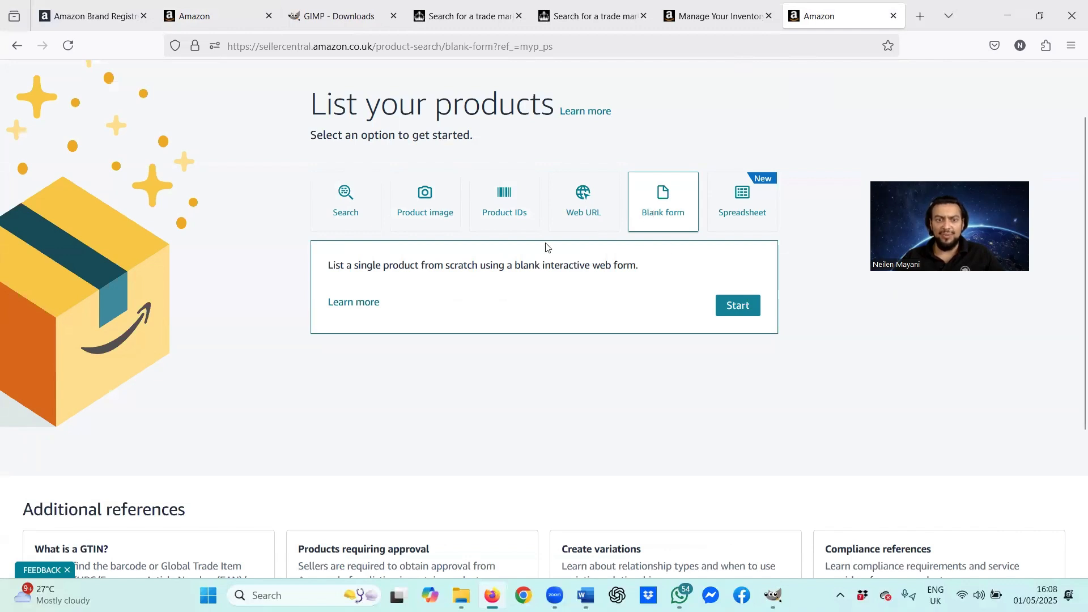
click(731, 308)
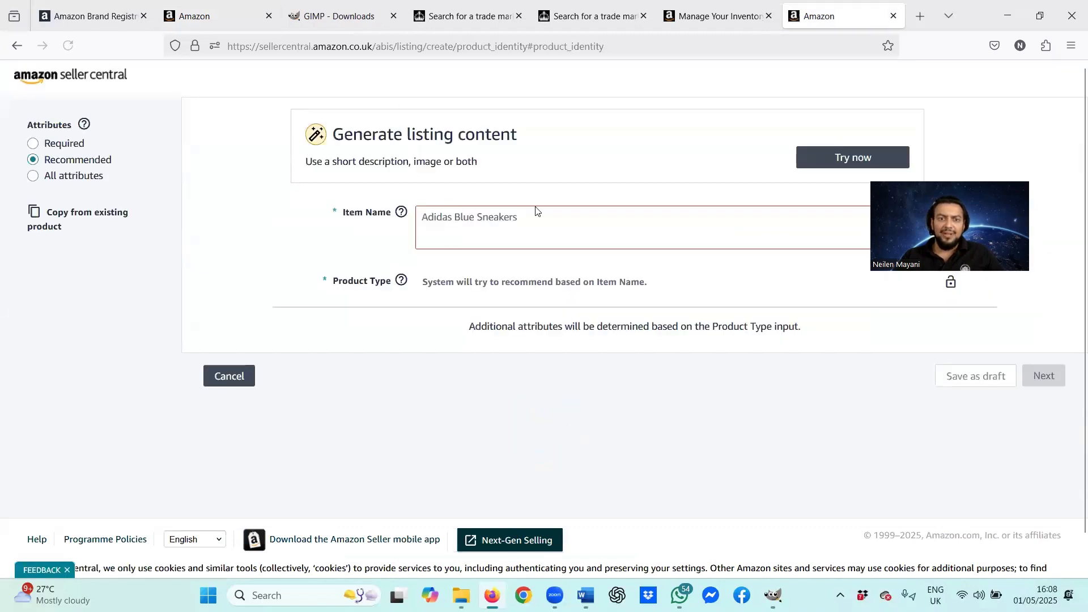
click(531, 215)
text(moton)
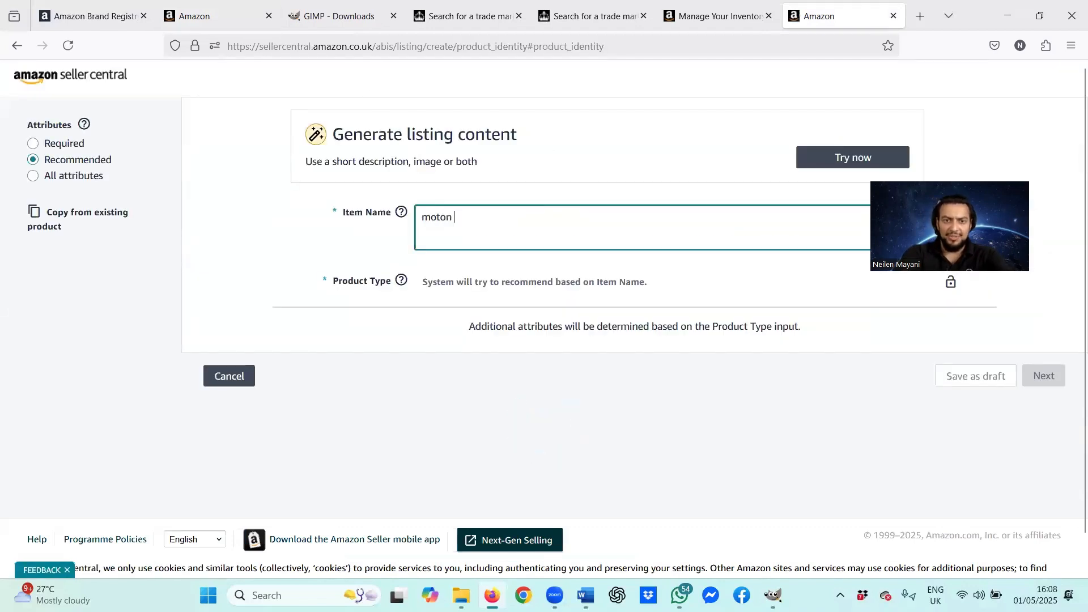
key(BackSpace)
text(n s)
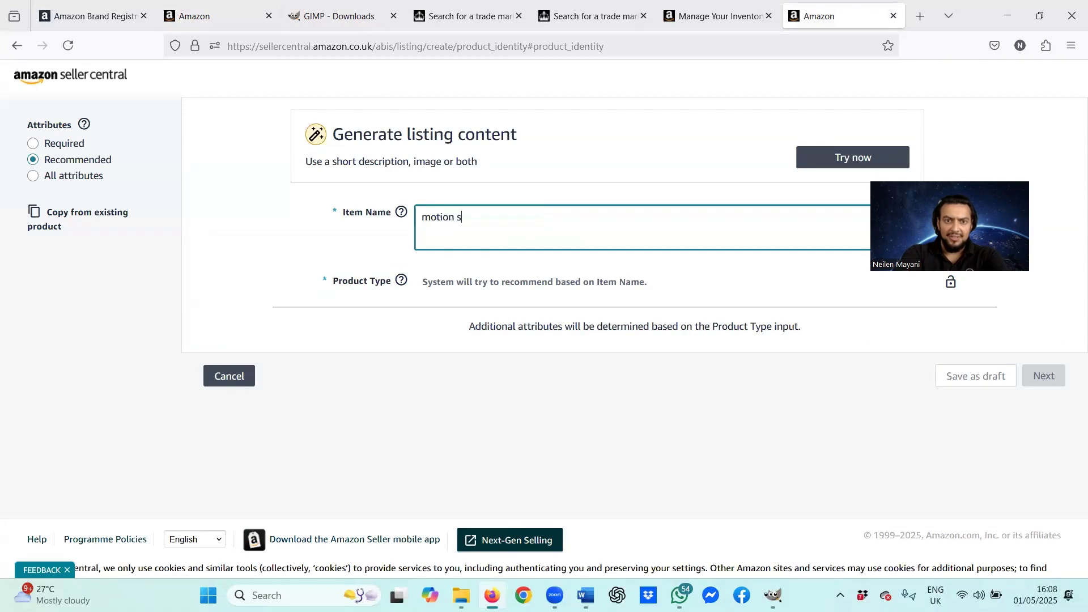
text(ensor ligh)
key(BackSpace)
text(ght)
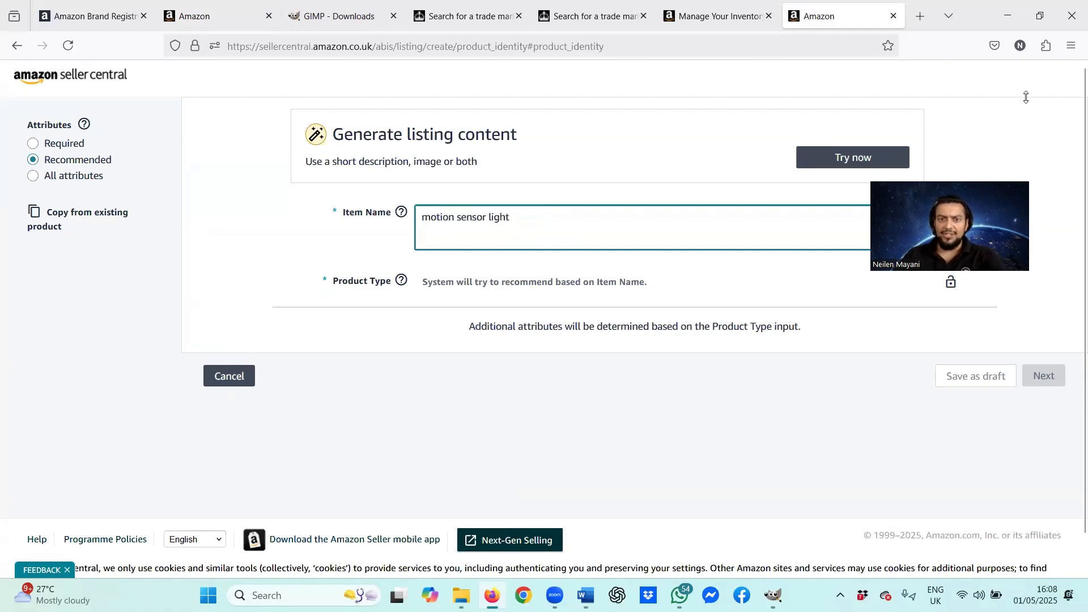
Step: Replace the item name with 'timer plug' and accept Timer as the product type
drag(511, 218, 394, 222)
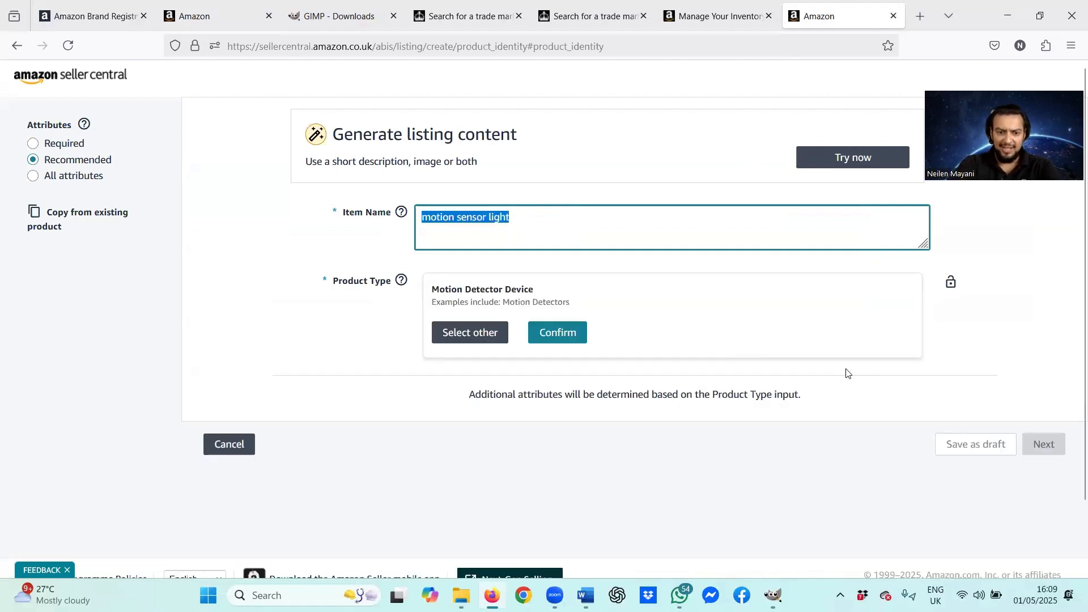
text(tine)
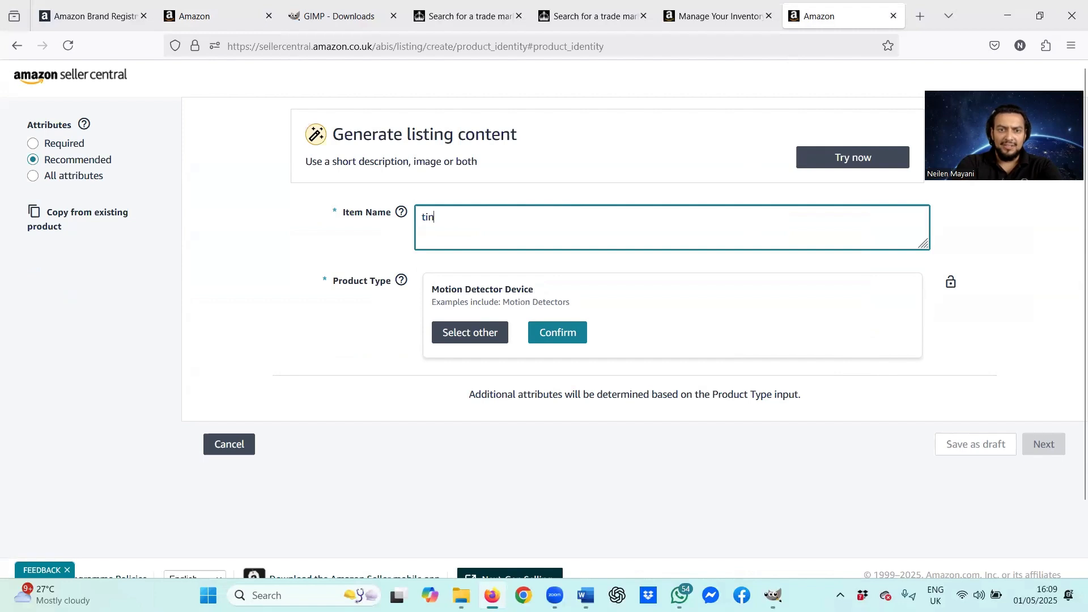
key(BackSpace)
text(mer plug)
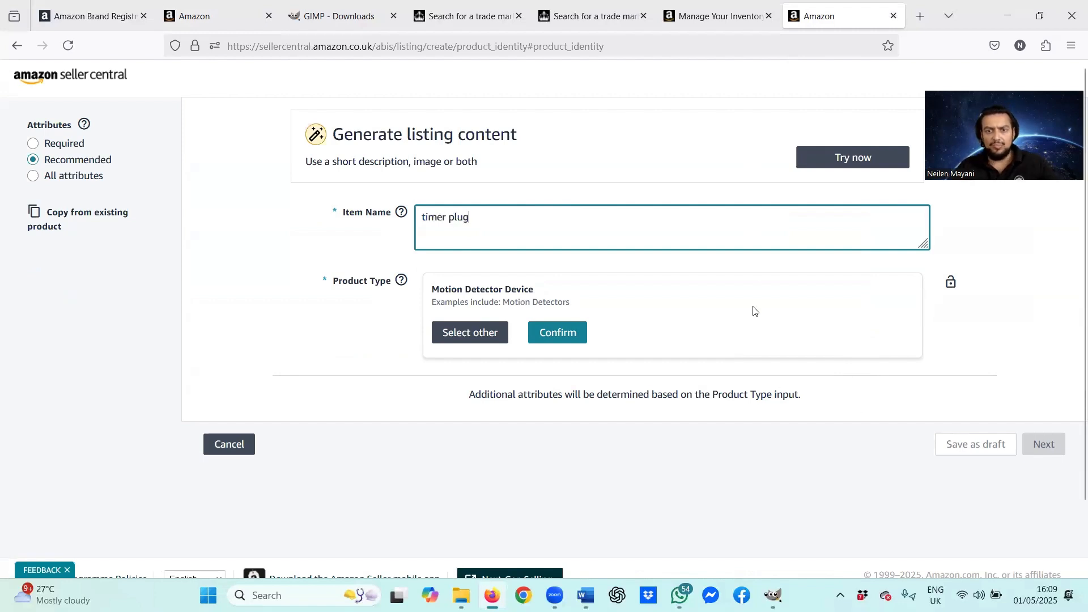
click(778, 255)
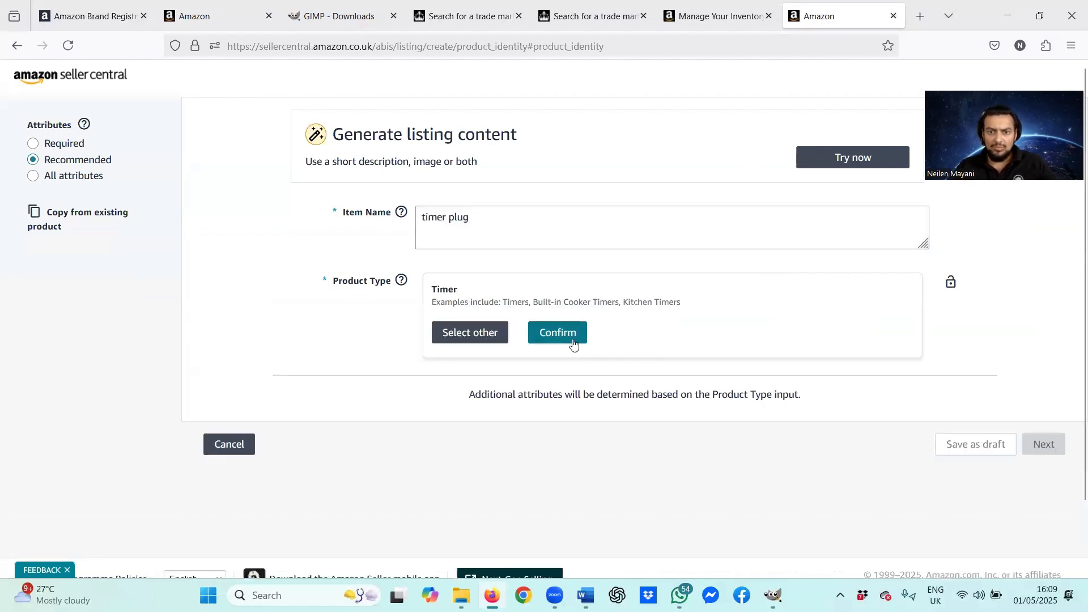
click(574, 343)
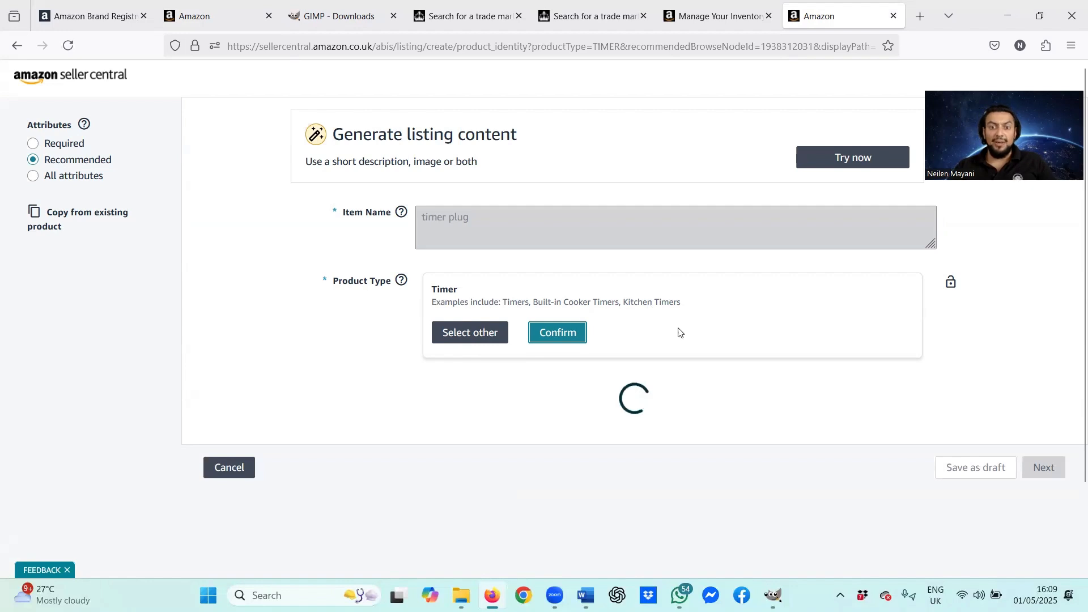
Step: Set the brand name to Proxinova and tick 'I don't have a product ID'
click(556, 333)
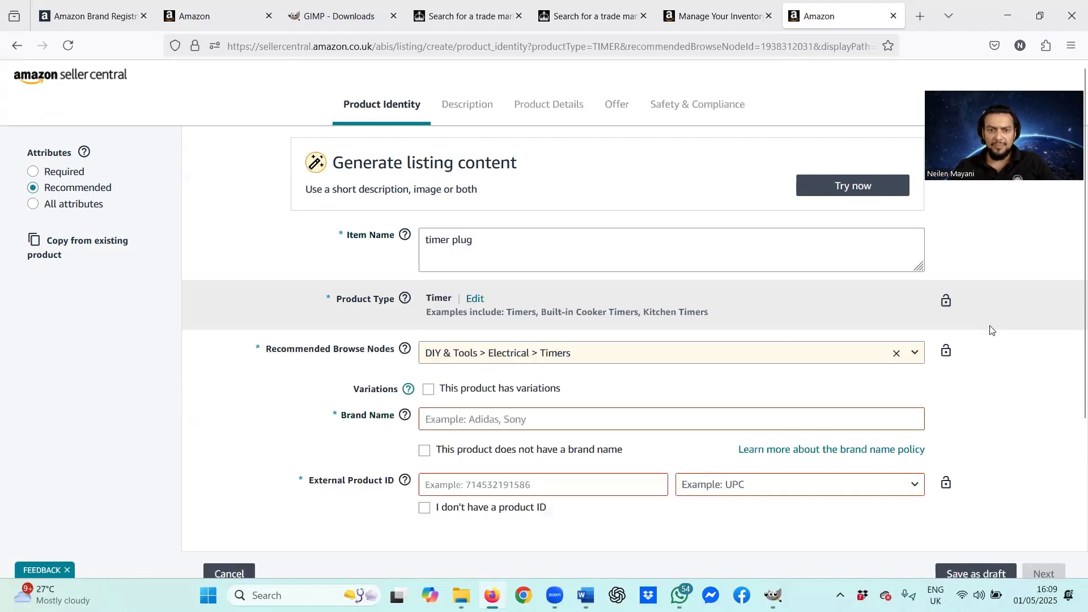
scroll(938, 321, down, 2)
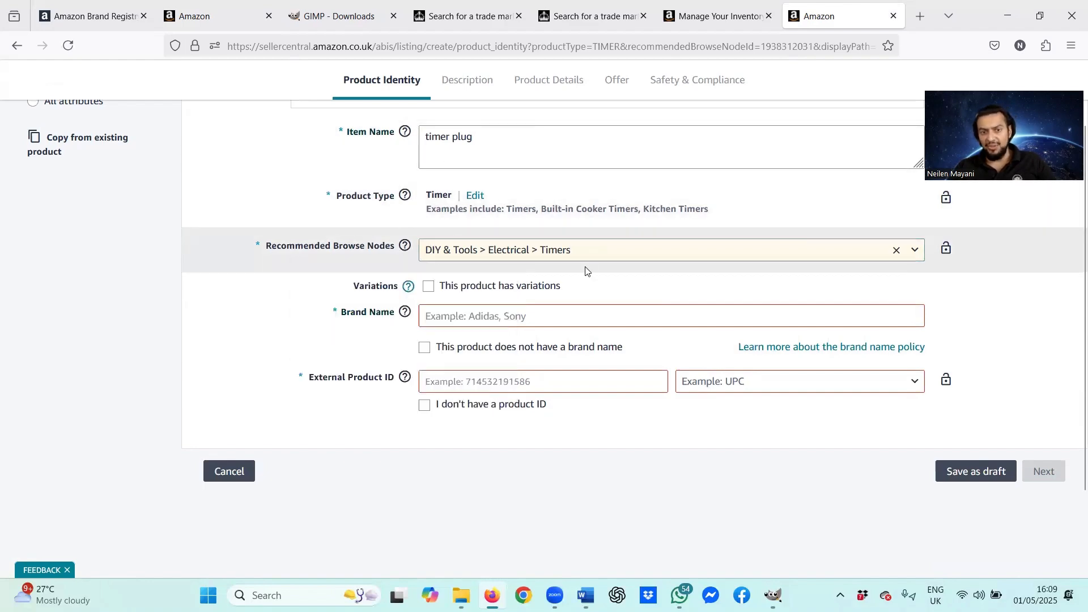
scroll(580, 278, up, 2)
scroll(572, 300, down, 2)
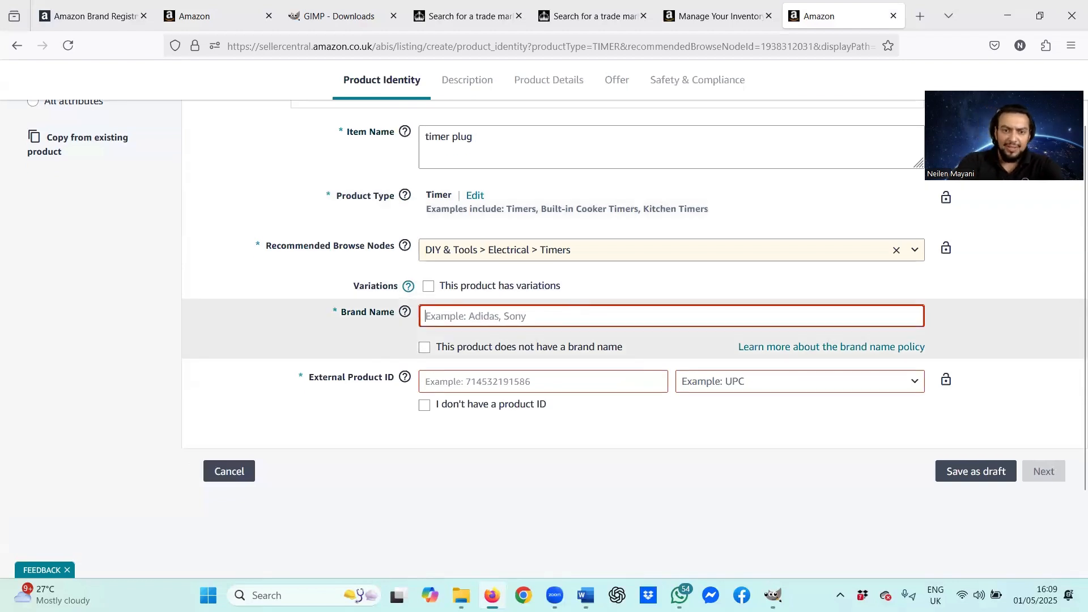
text(Proxn)
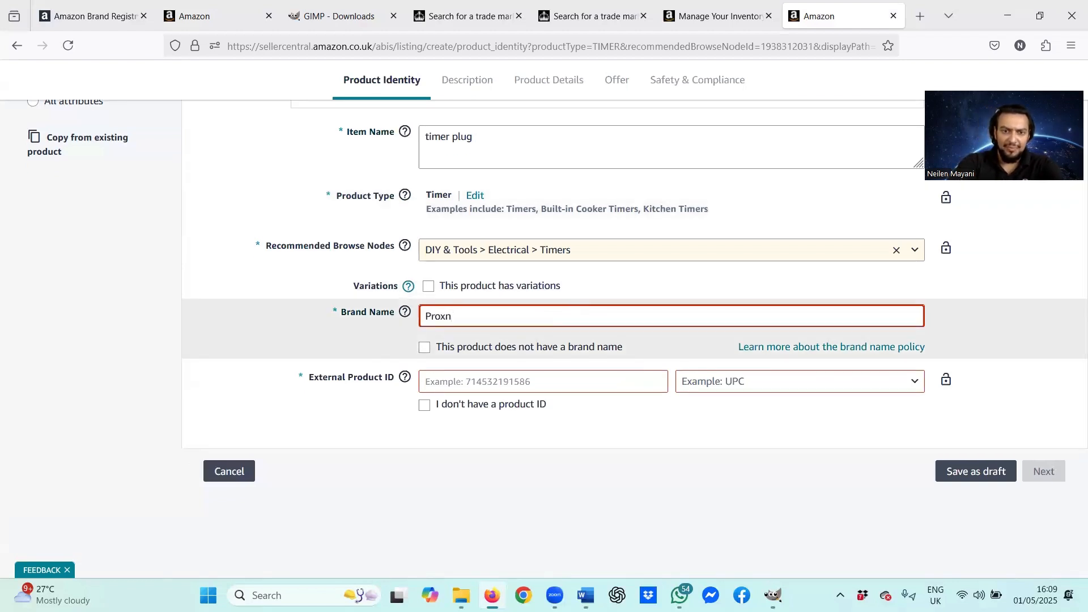
key(BackSpace)
text(inova)
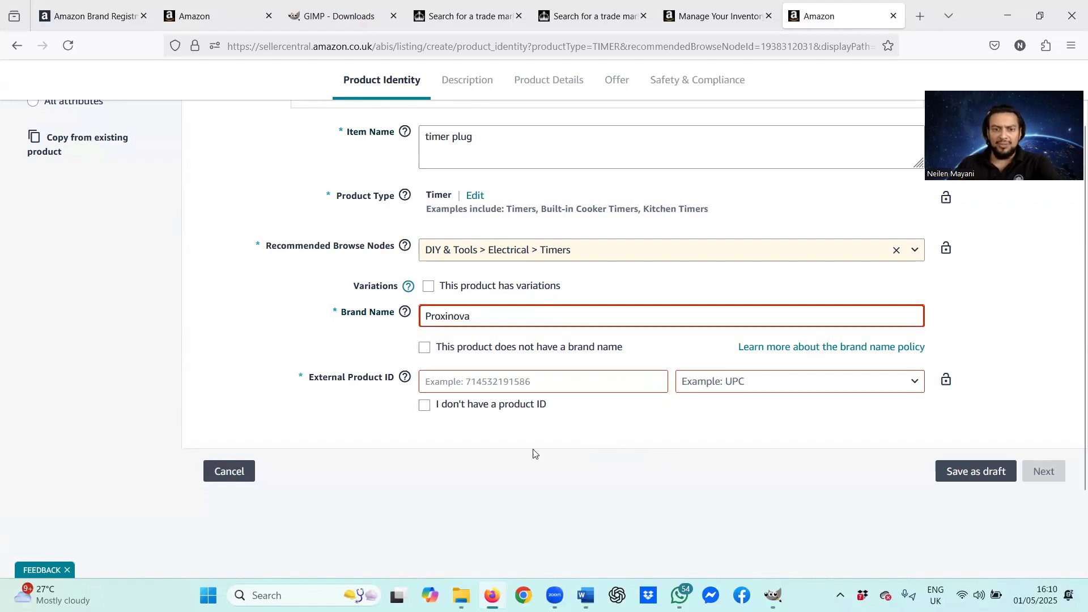
click(535, 453)
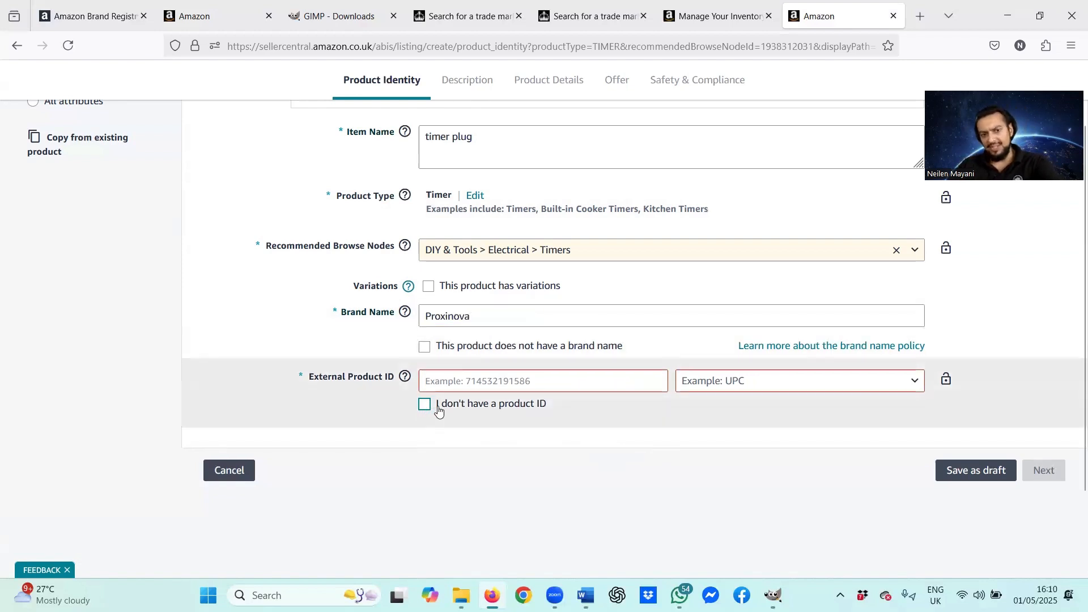
click(496, 411)
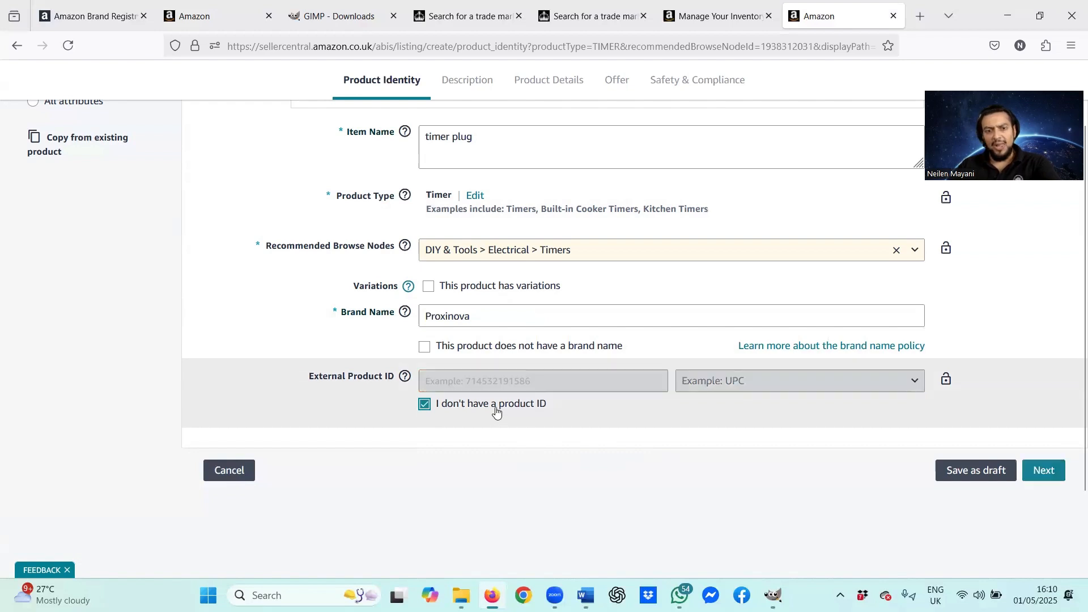
scroll(593, 444, up, 2)
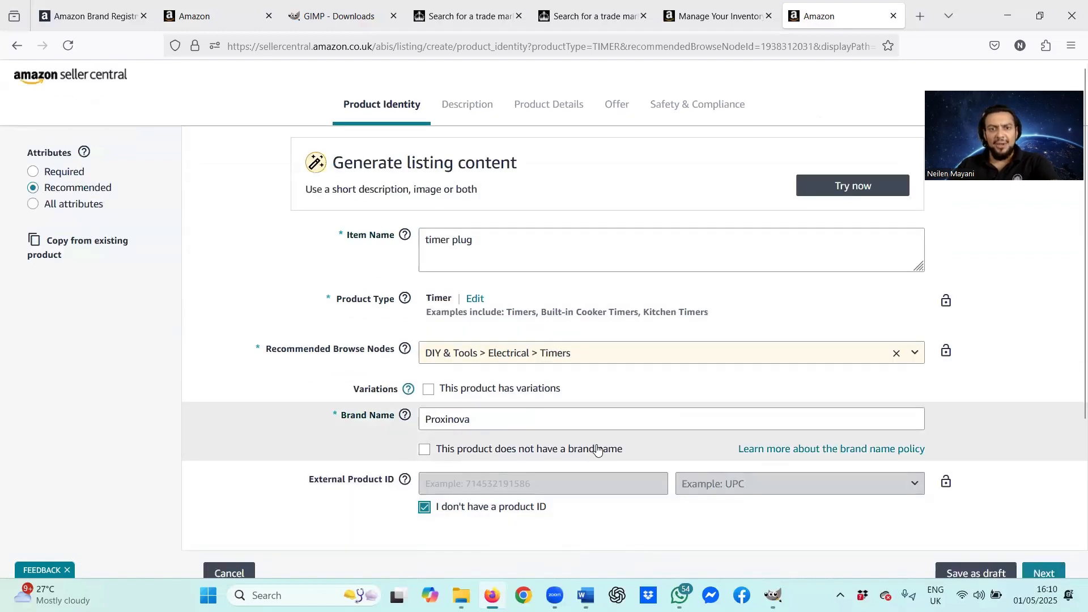
scroll(597, 450, down, 2)
Step: Change the brand name to Proxinovi, re-tick 'I don't have a product ID', and continue
click(1044, 471)
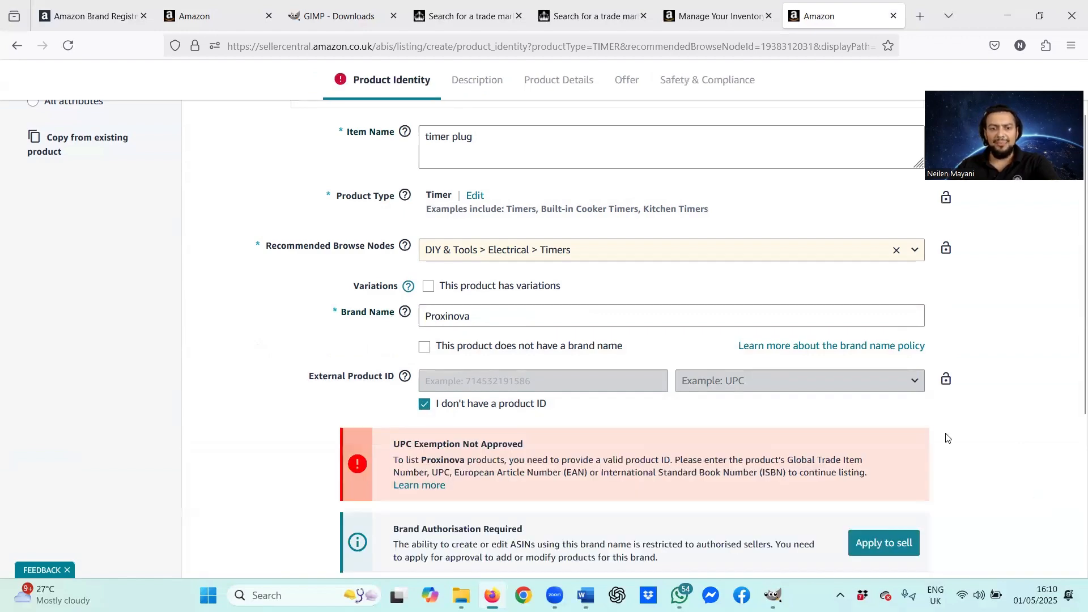
scroll(917, 429, down, 2)
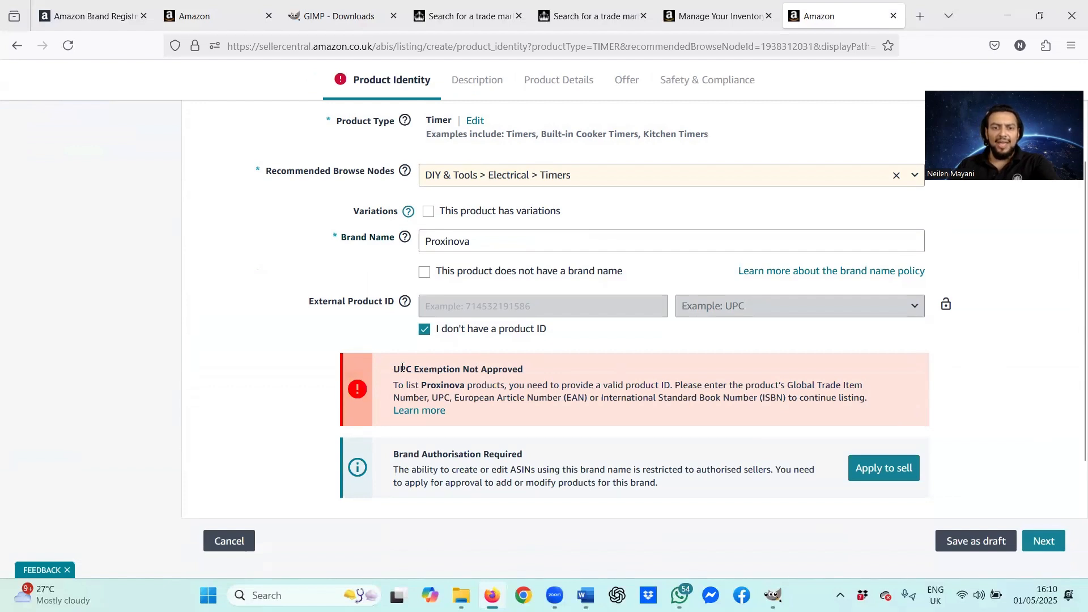
click(426, 370)
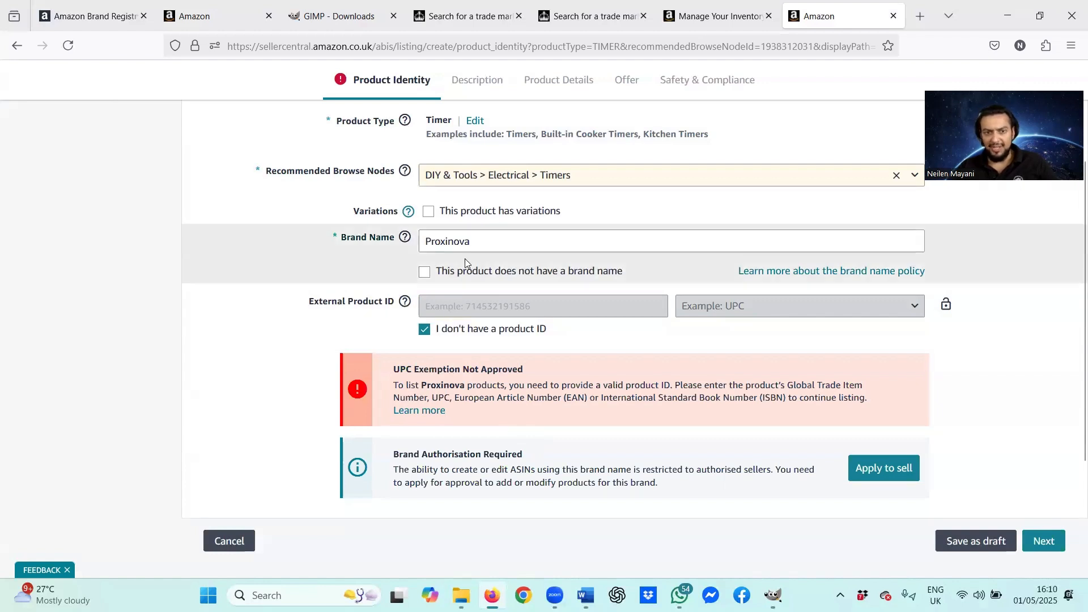
drag(483, 246, 429, 234)
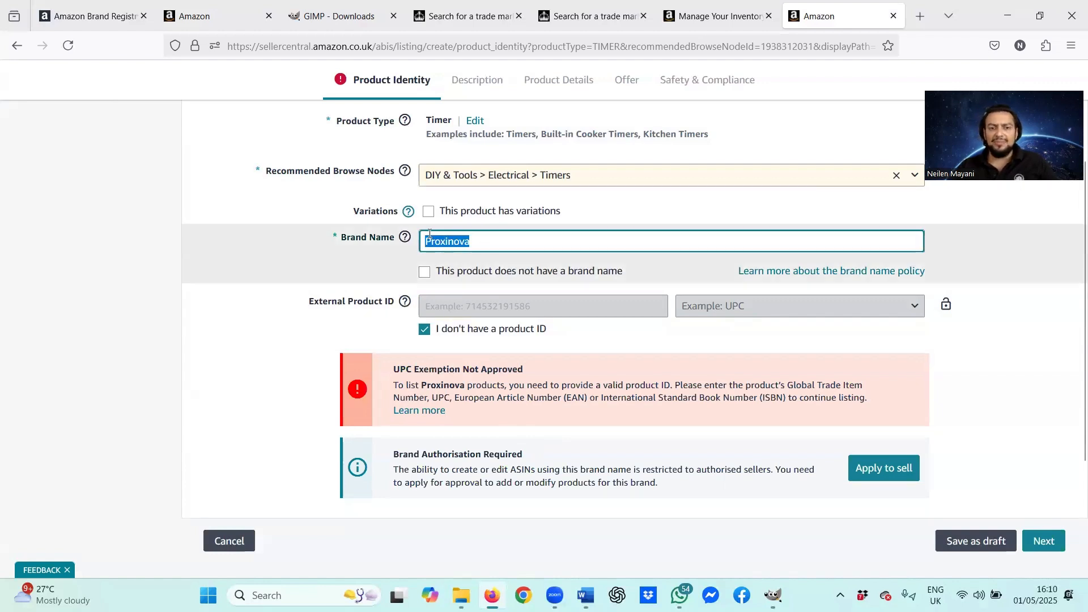
click(486, 236)
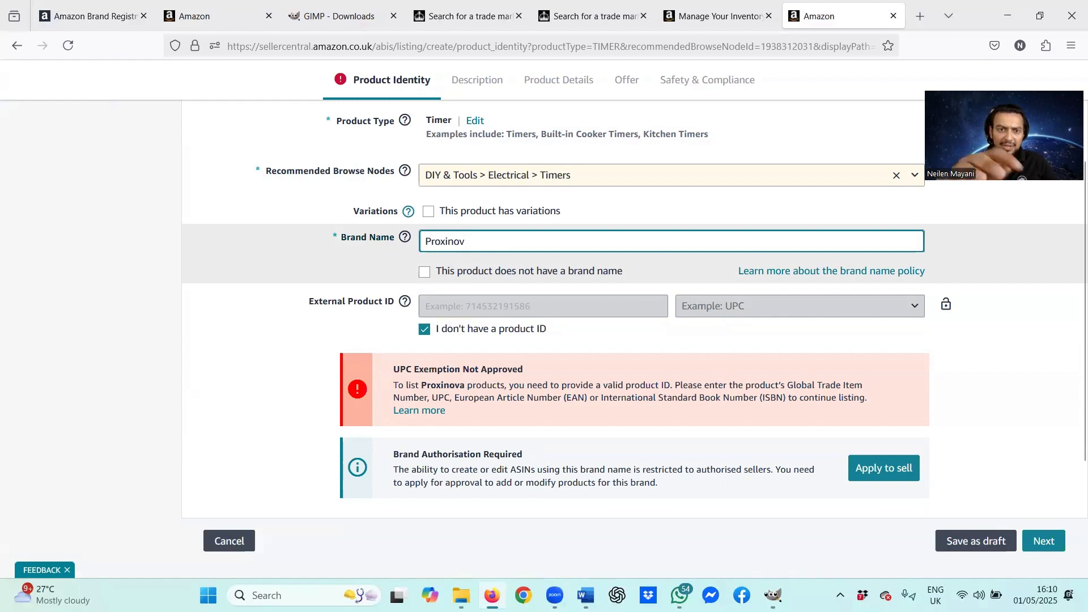
text(i)
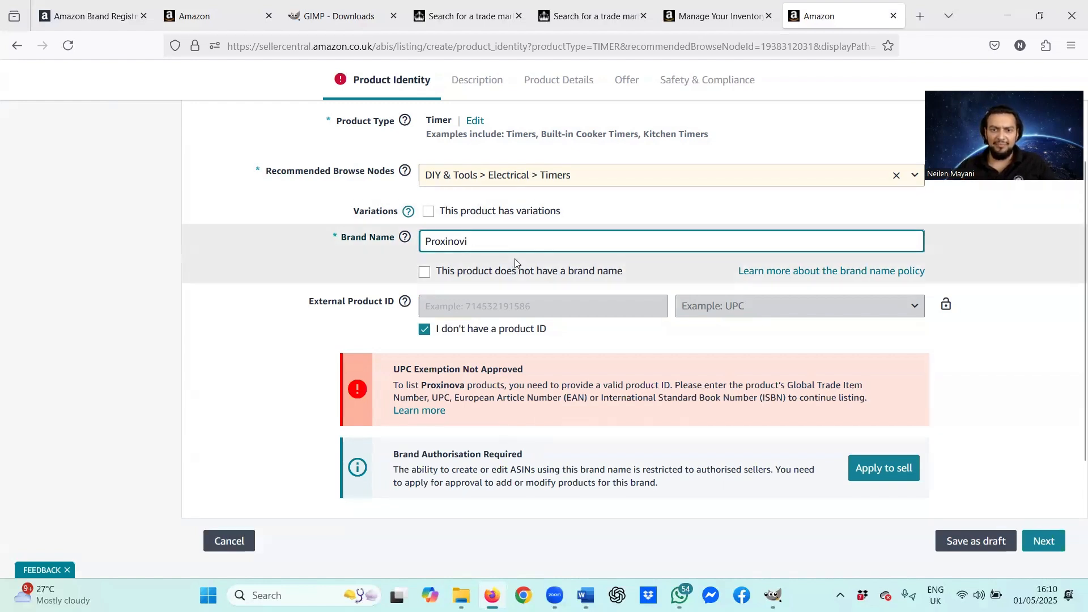
click(898, 508)
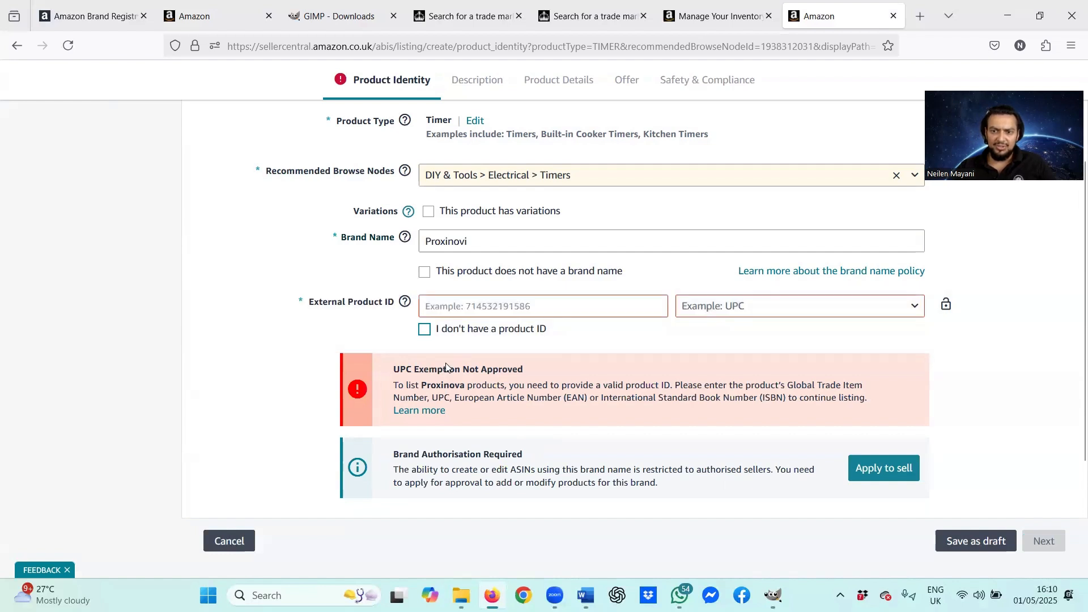
click(425, 330)
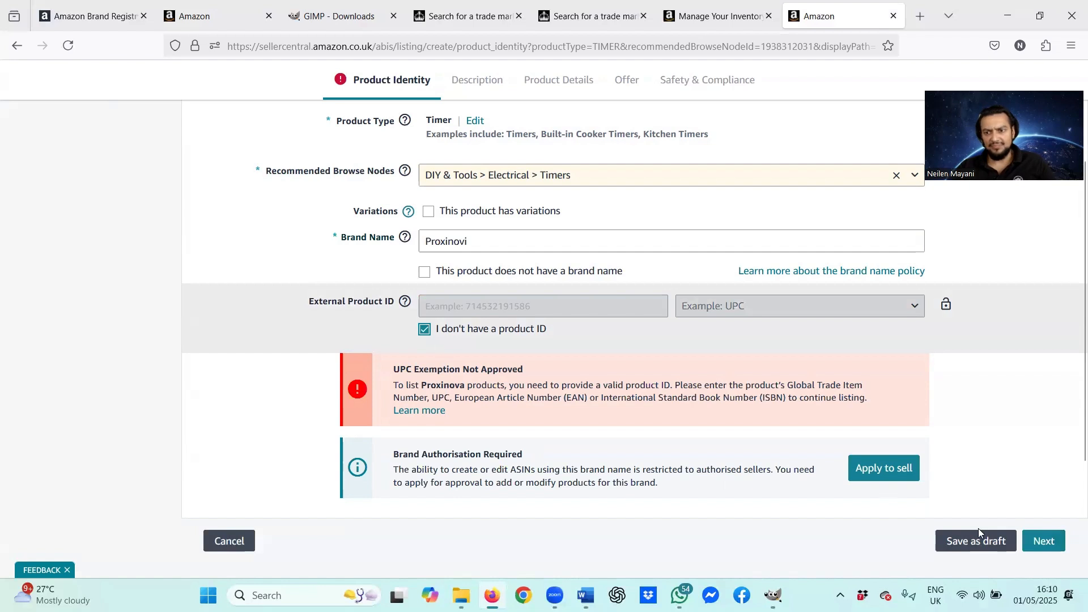
click(1043, 541)
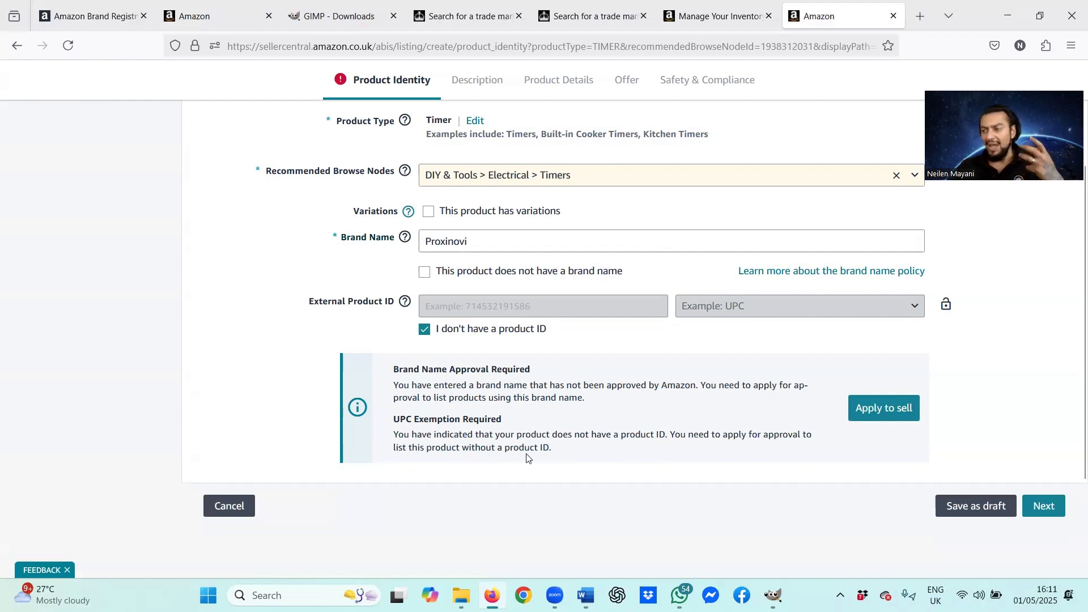
Step: Start an Apply to sell application to create new ASINs for Proxinovi
click(907, 418)
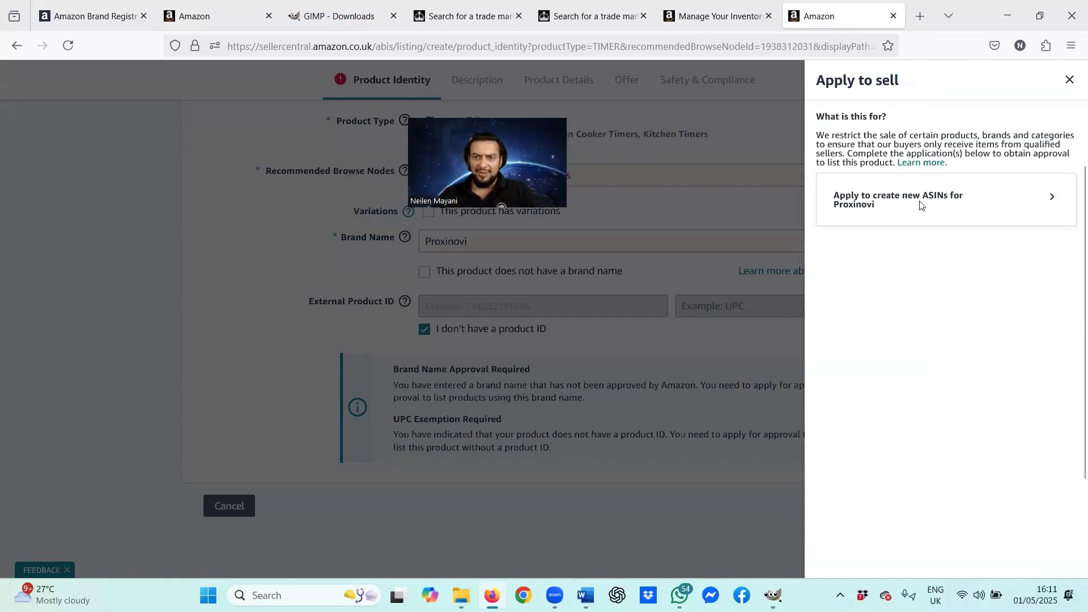
click(1051, 199)
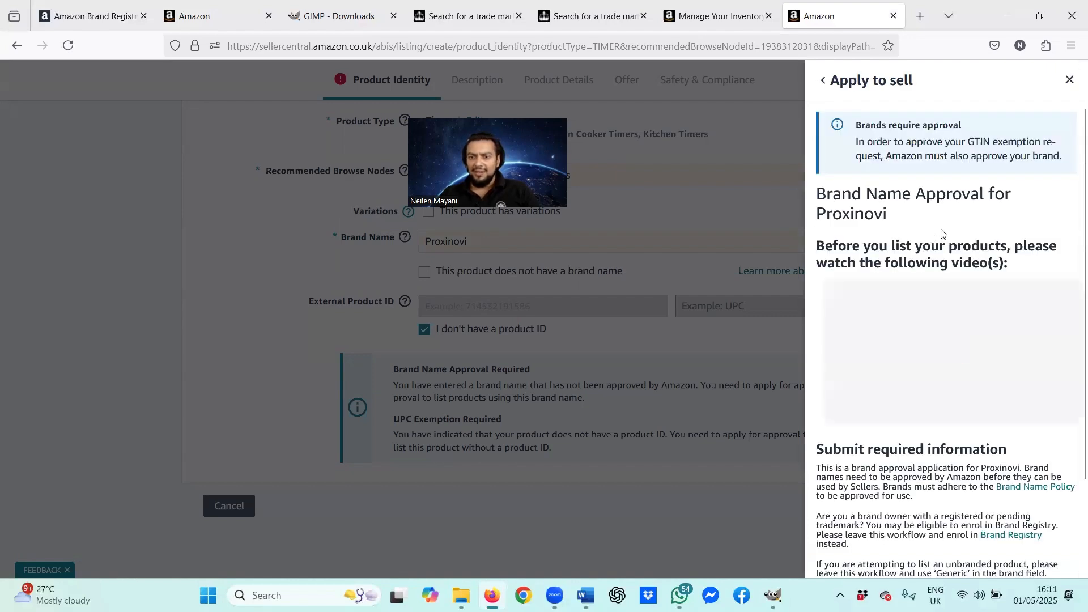
scroll(938, 242, down, 3)
scroll(939, 241, down, 3)
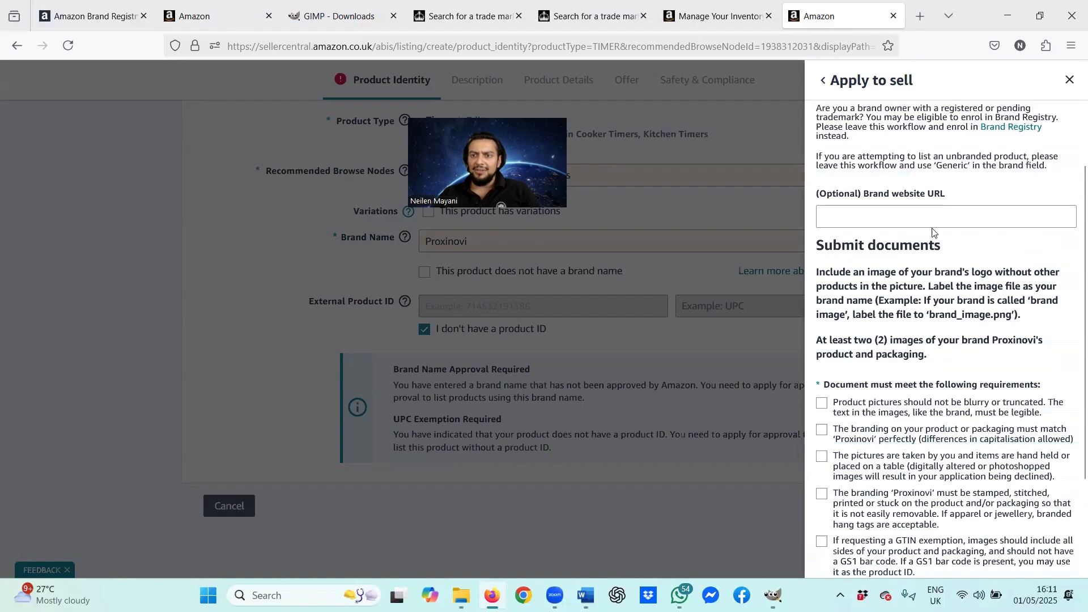
click(838, 218)
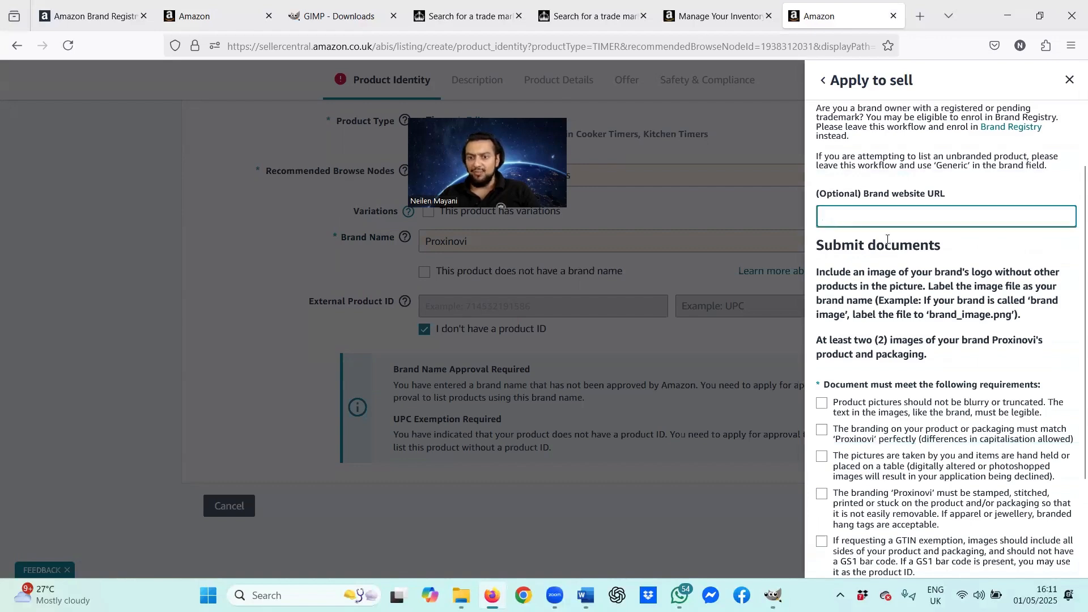
scroll(887, 239, down, 2)
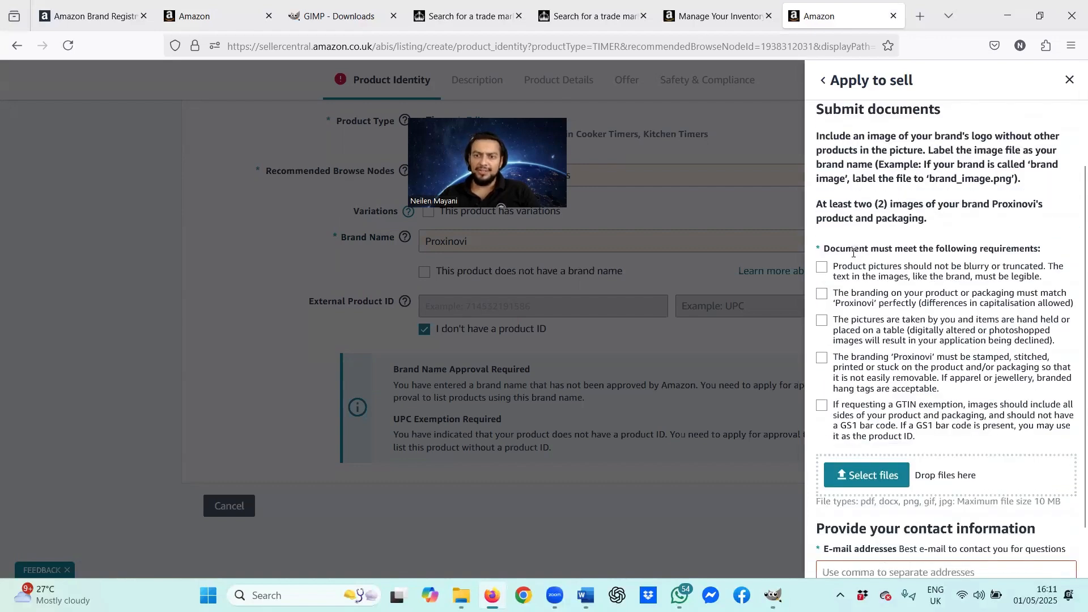
Step: Tick all five photo requirements: sharp, matching branding, genuine, permanent branding, GTIN exemption
click(864, 269)
click(873, 298)
click(874, 329)
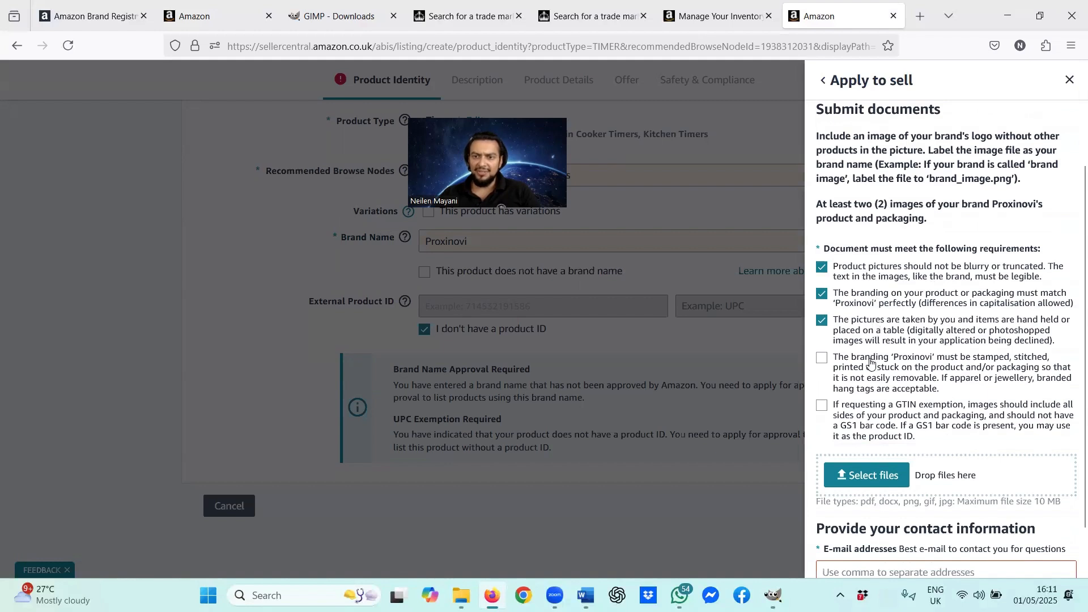
click(871, 363)
click(871, 405)
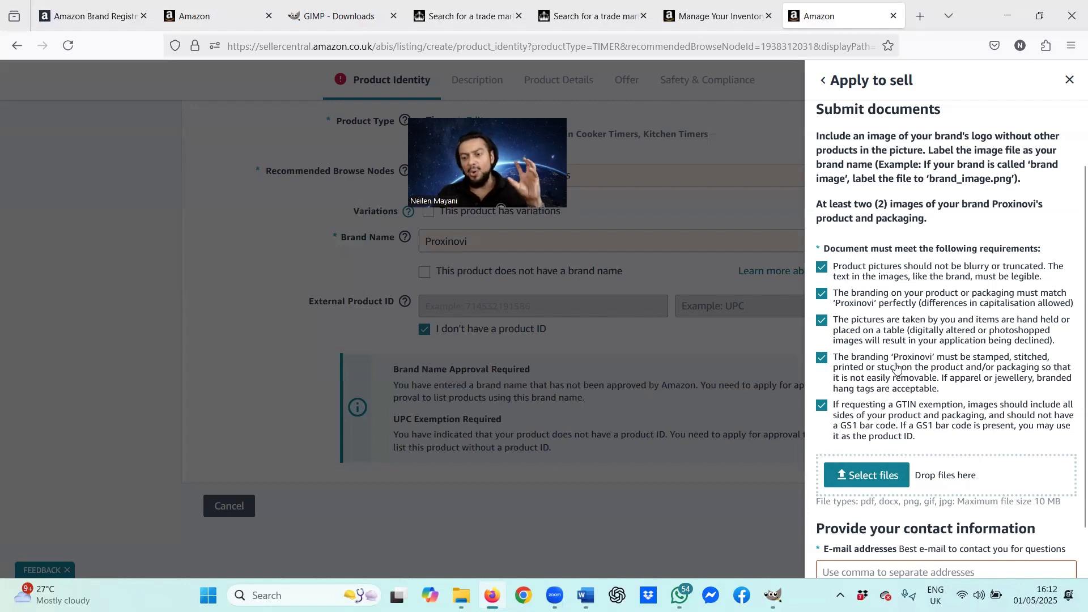
Step: Upload product photos 1.jpg through 6.jpg to the Proxinovi Apply to sell form
click(886, 480)
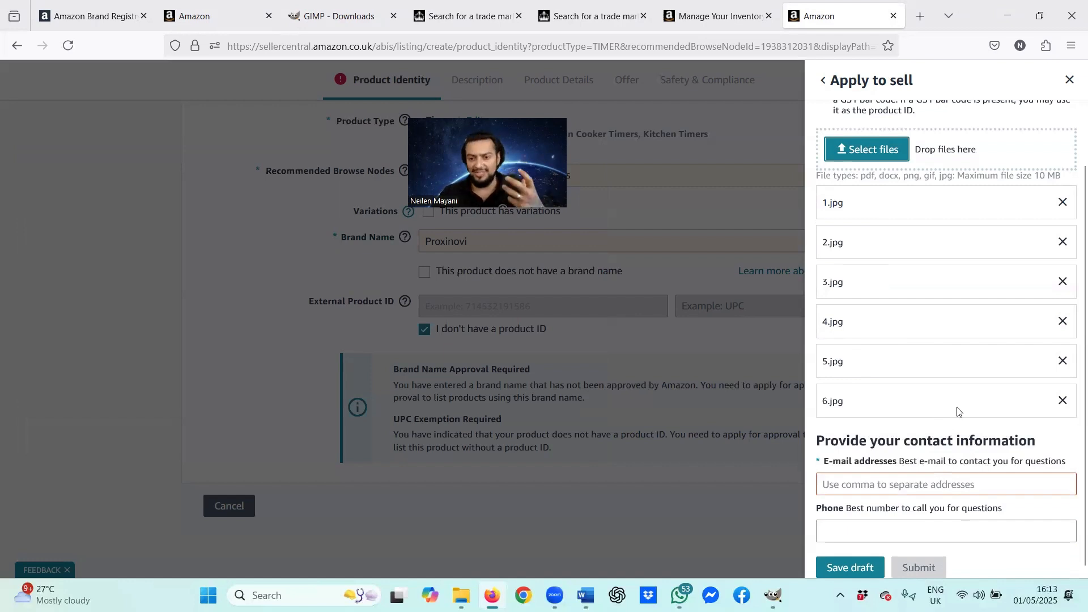
scroll(907, 340, down, 1)
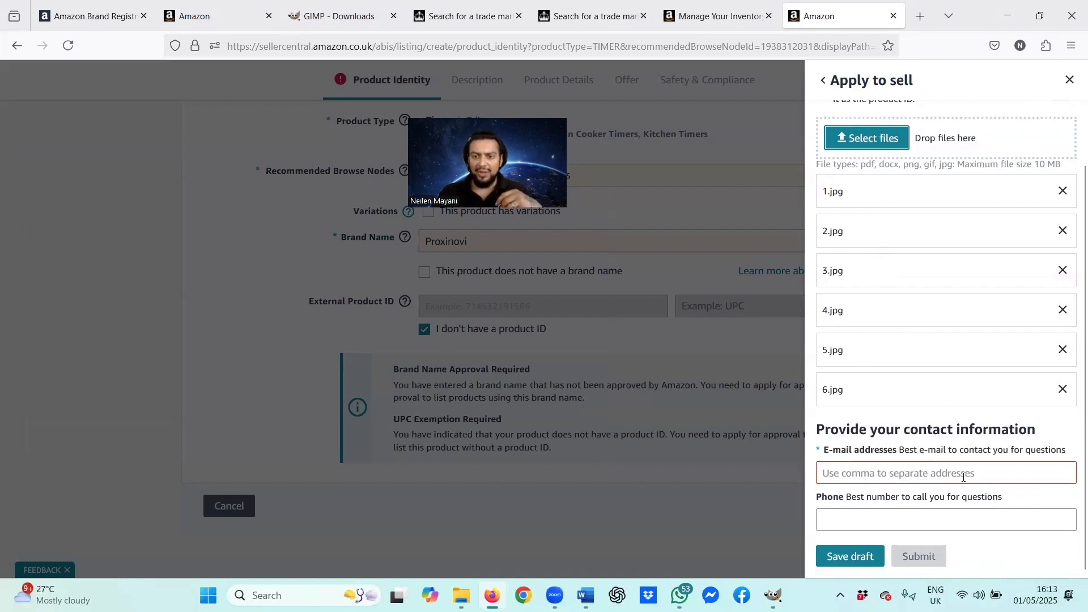
click(963, 476)
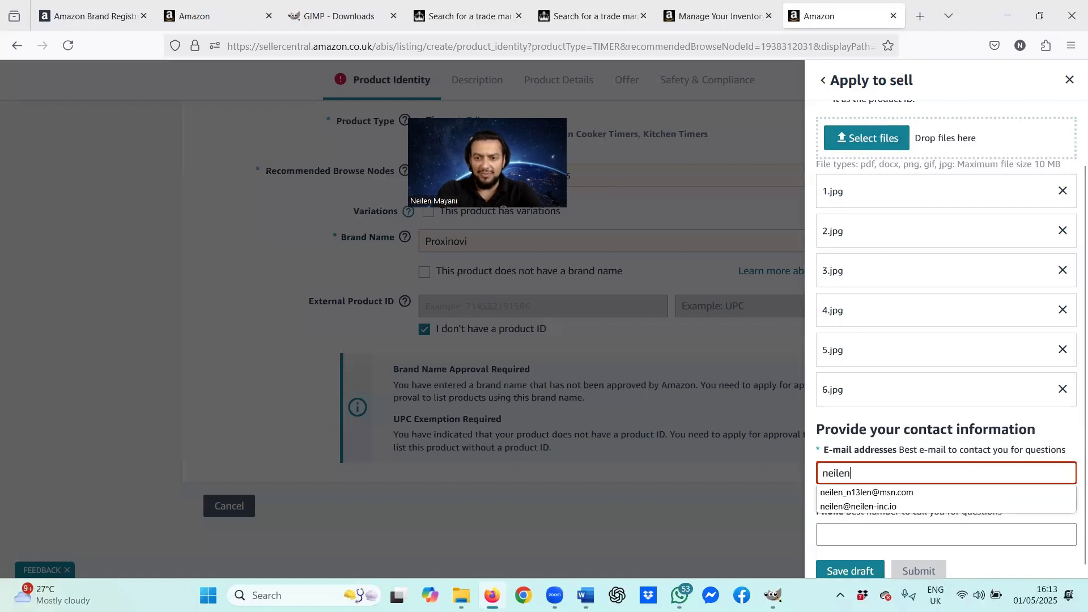
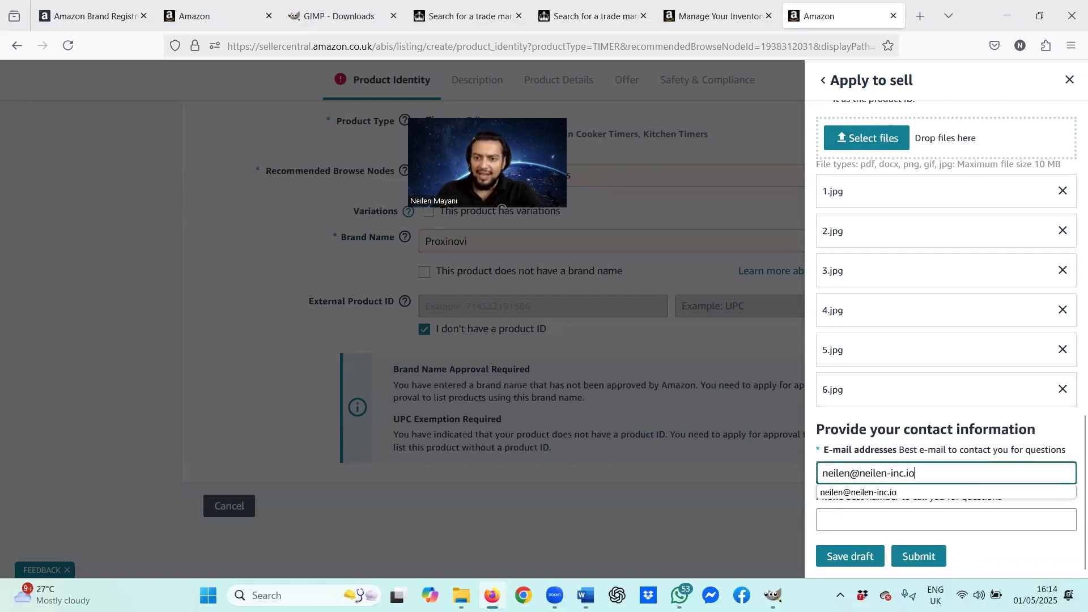
click(969, 518)
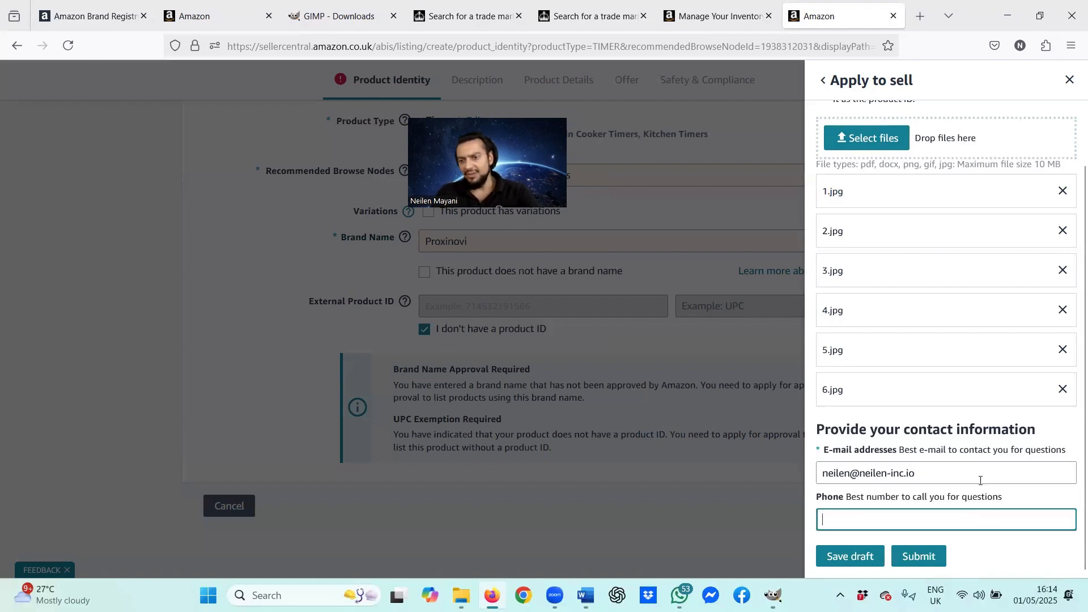
scroll(927, 566, down, 2)
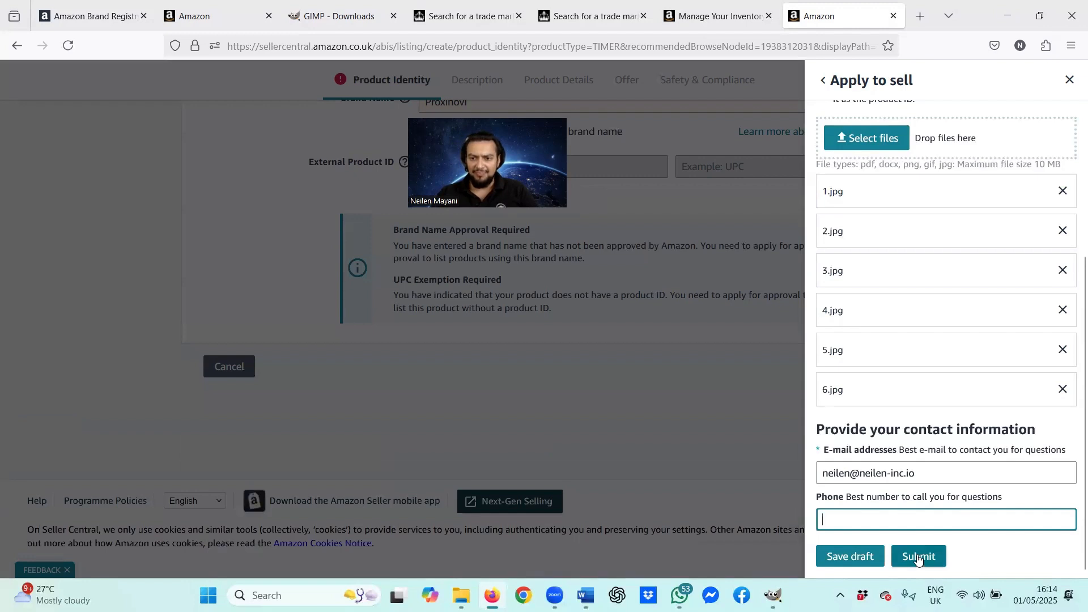
drag(945, 469, 767, 476)
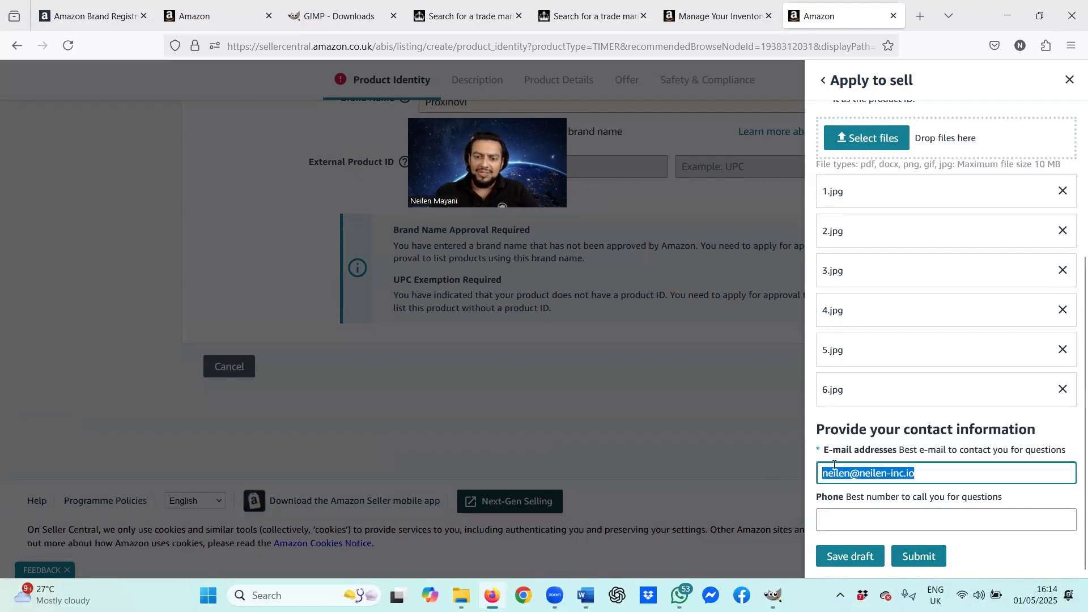
key(BackSpace)
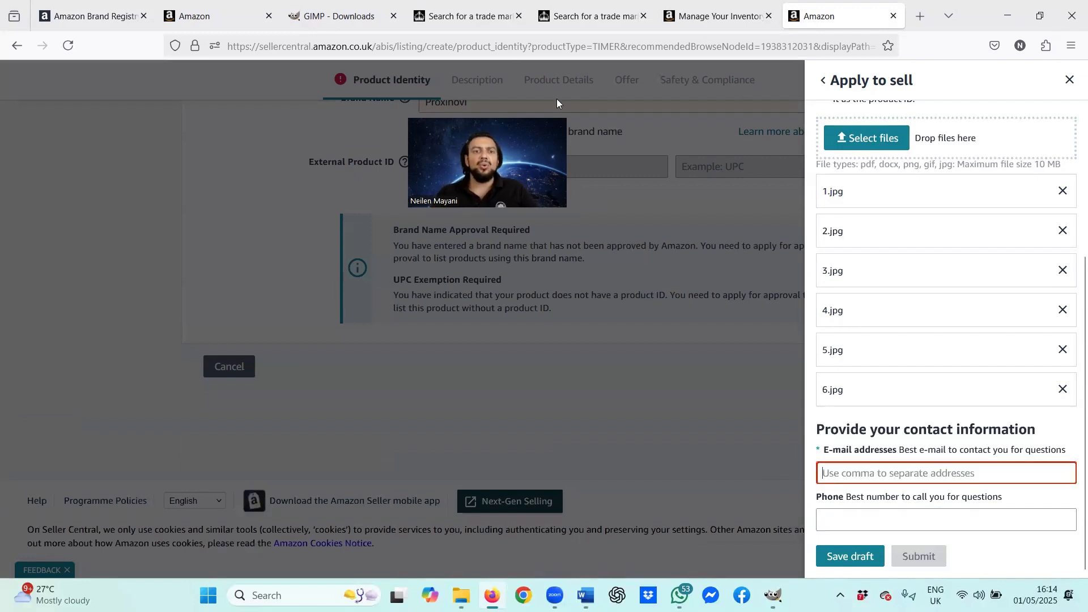